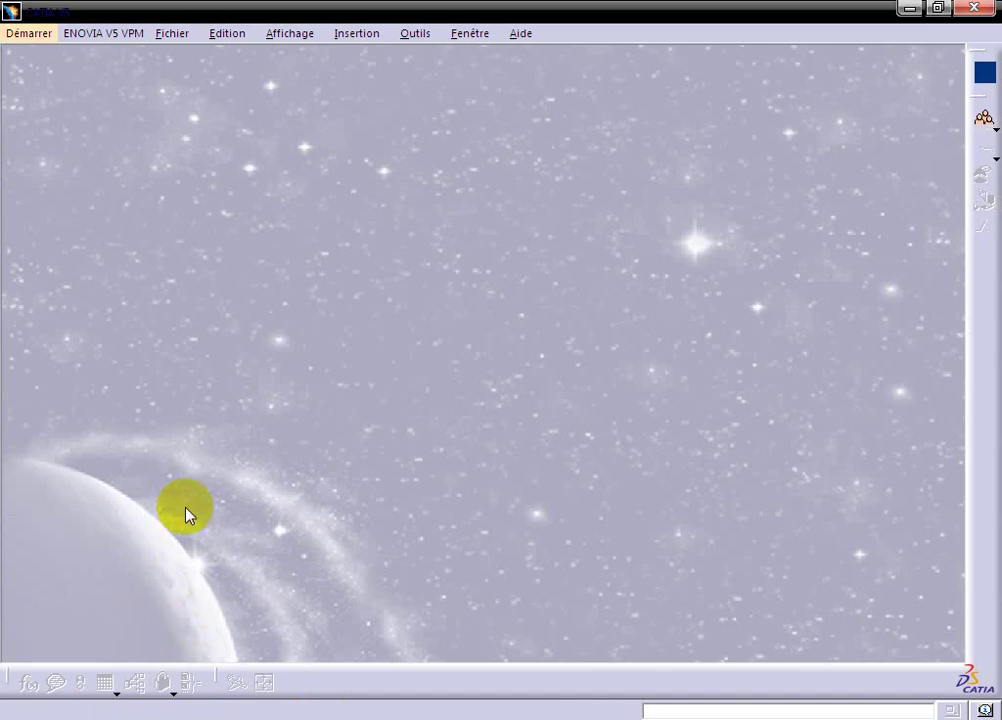
- Create the new part Part1 in the Part Design workbench and select the xy plane
left_click(30, 37)
mouse_move(85, 80)
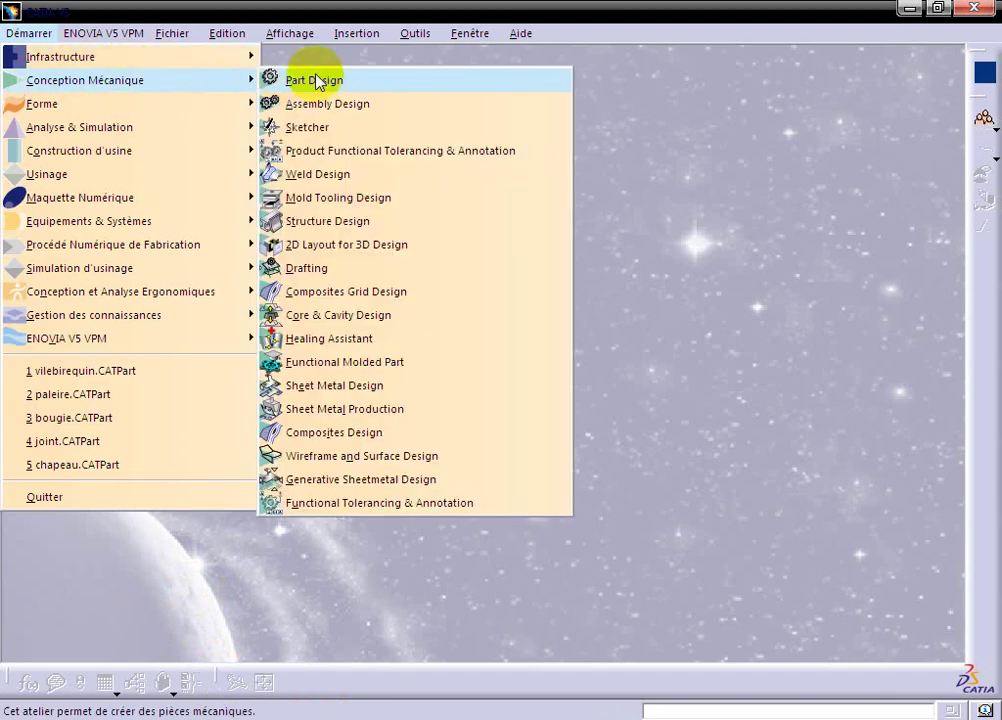
left_click(316, 82)
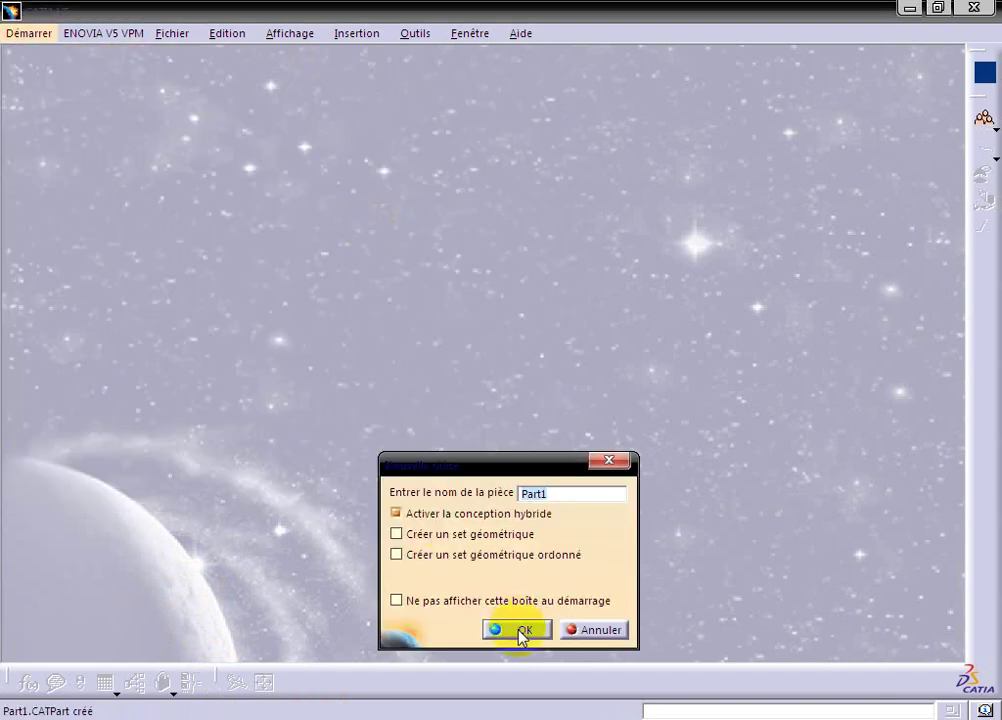
left_click(517, 628)
left_click(96, 143)
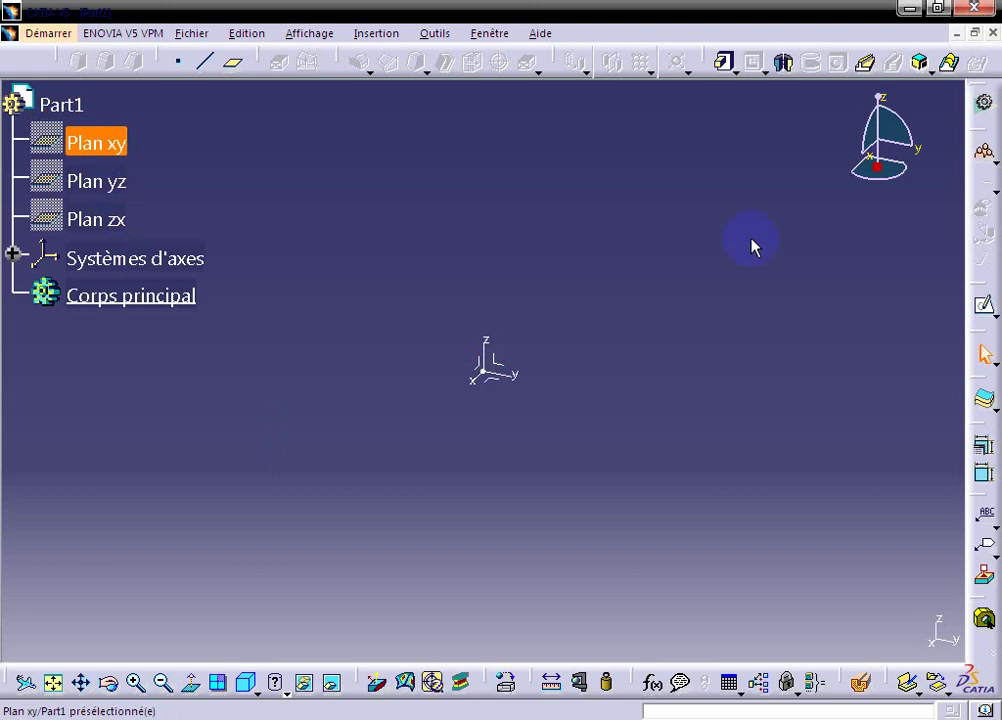
- Open a sketch on the xy plane, then fit and zoom out the view
left_click(985, 310)
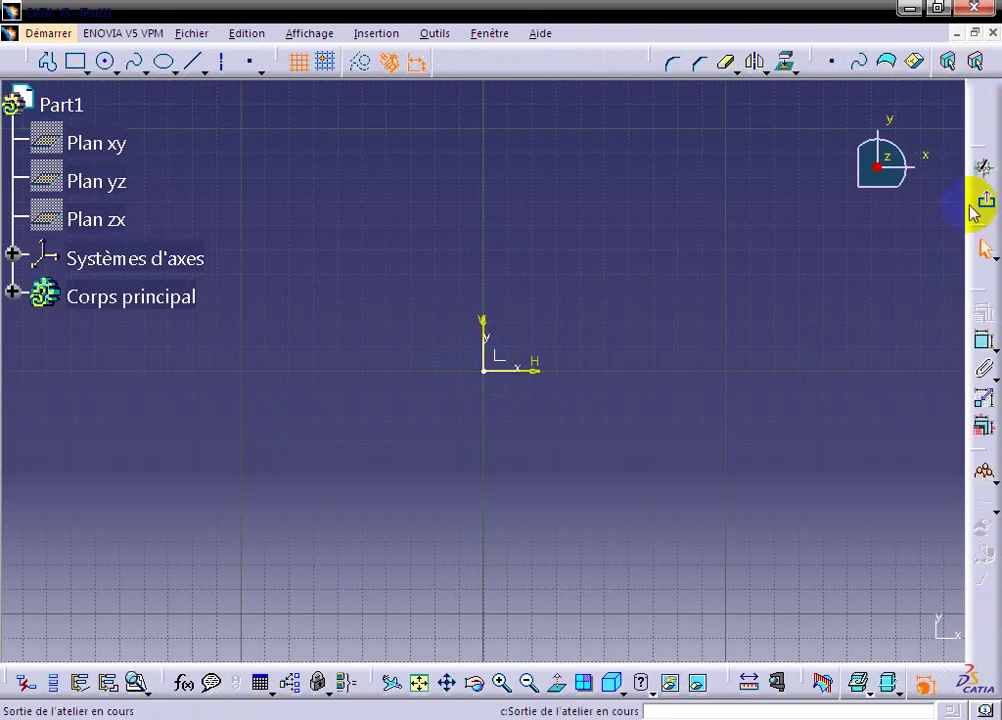
left_click(418, 682)
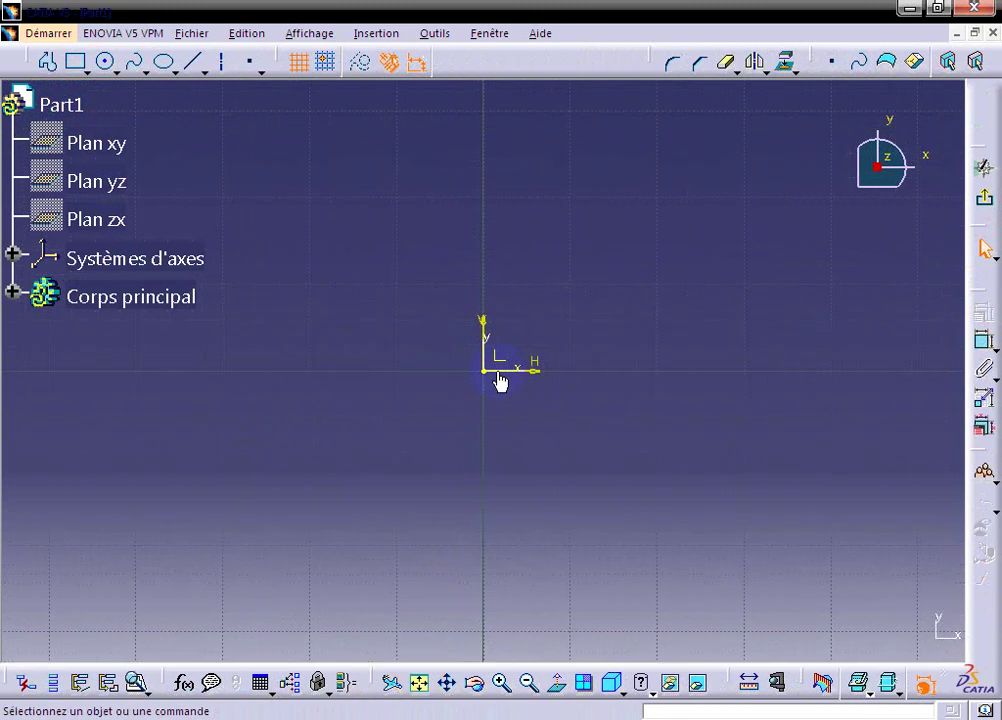
left_click(529, 681)
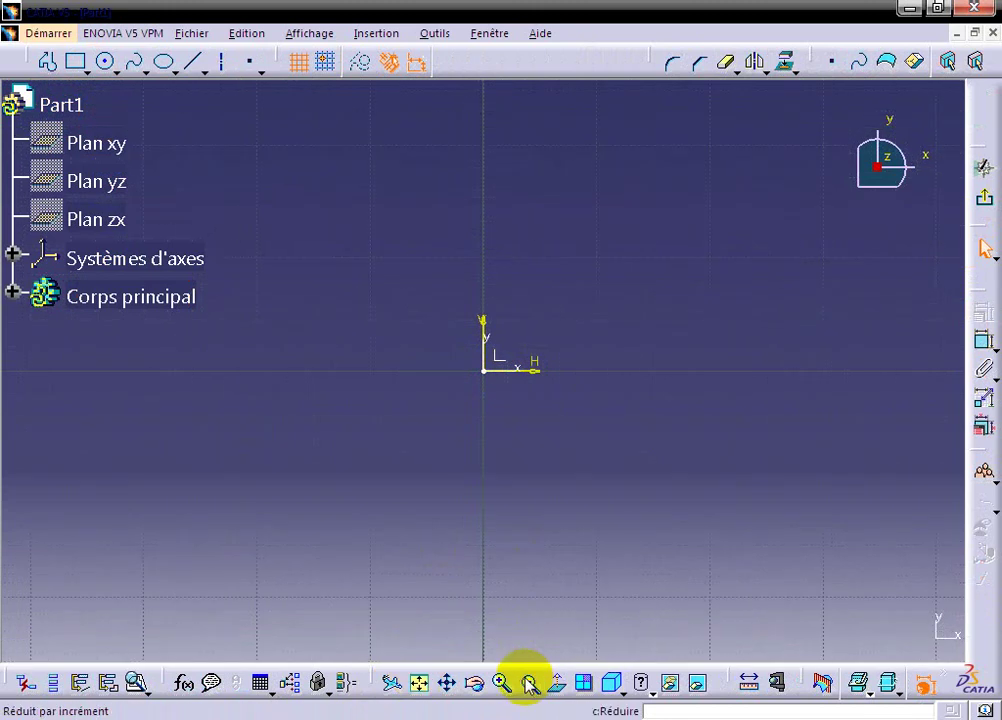
left_click(46, 63)
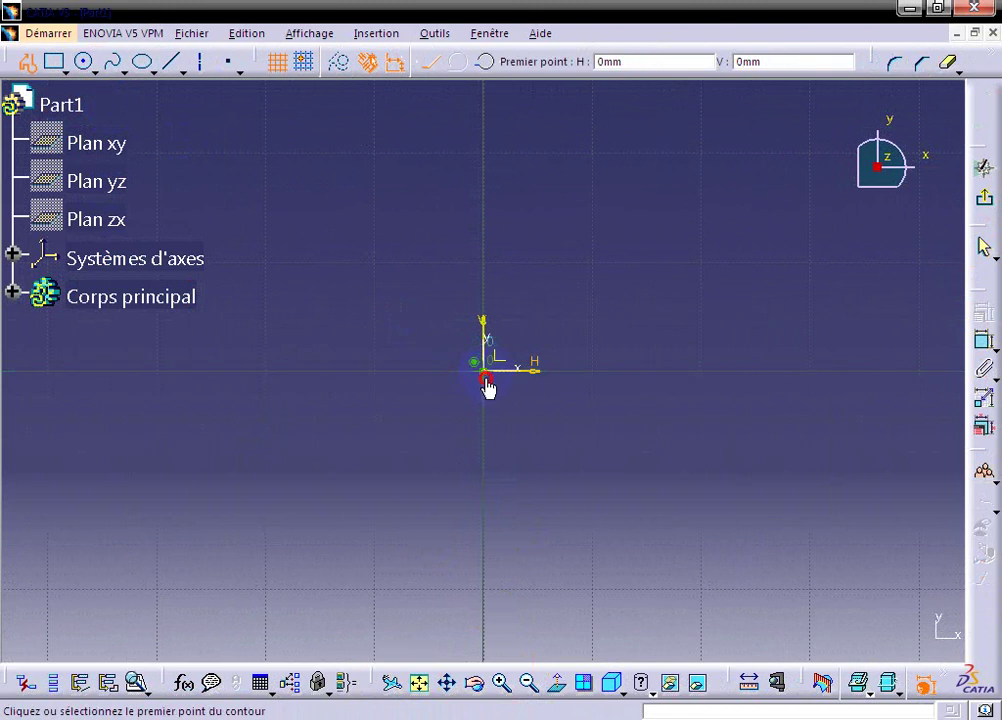
- Draw a closed stepped shaft profile with a sloped shoulder, returning to the origin along the axis
left_click(485, 381)
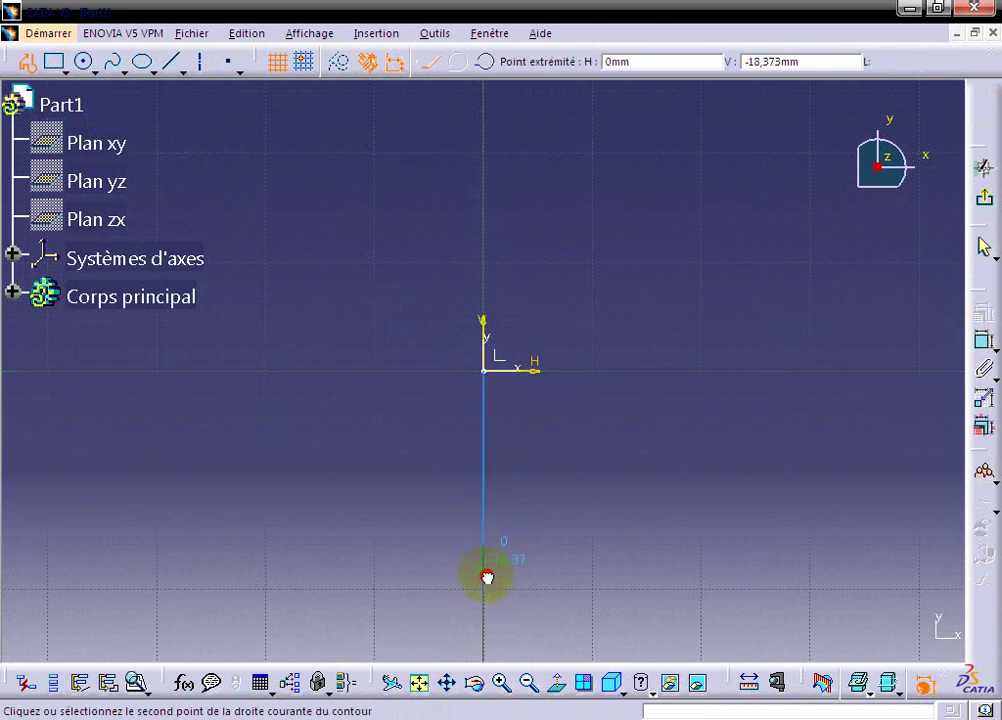
left_click(486, 577)
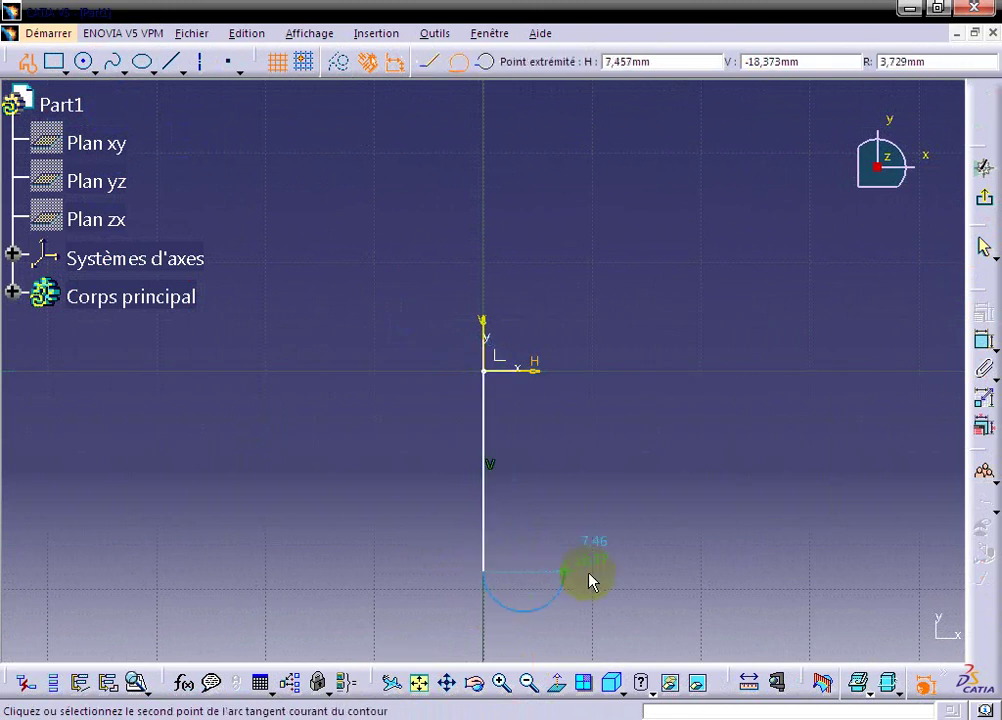
left_click(430, 62)
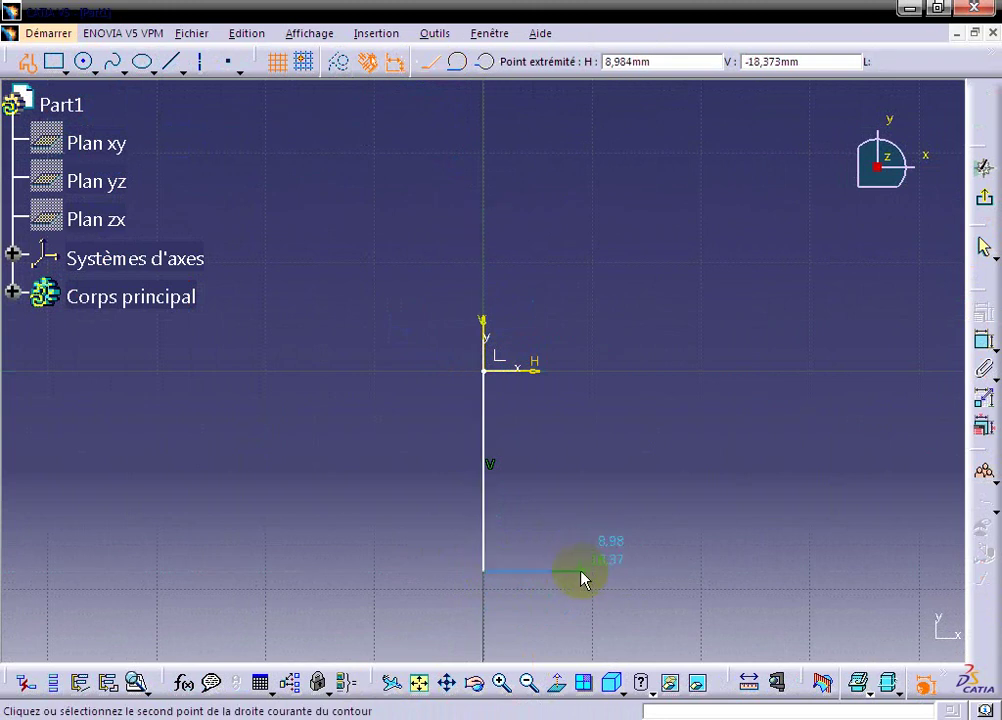
left_click(582, 574)
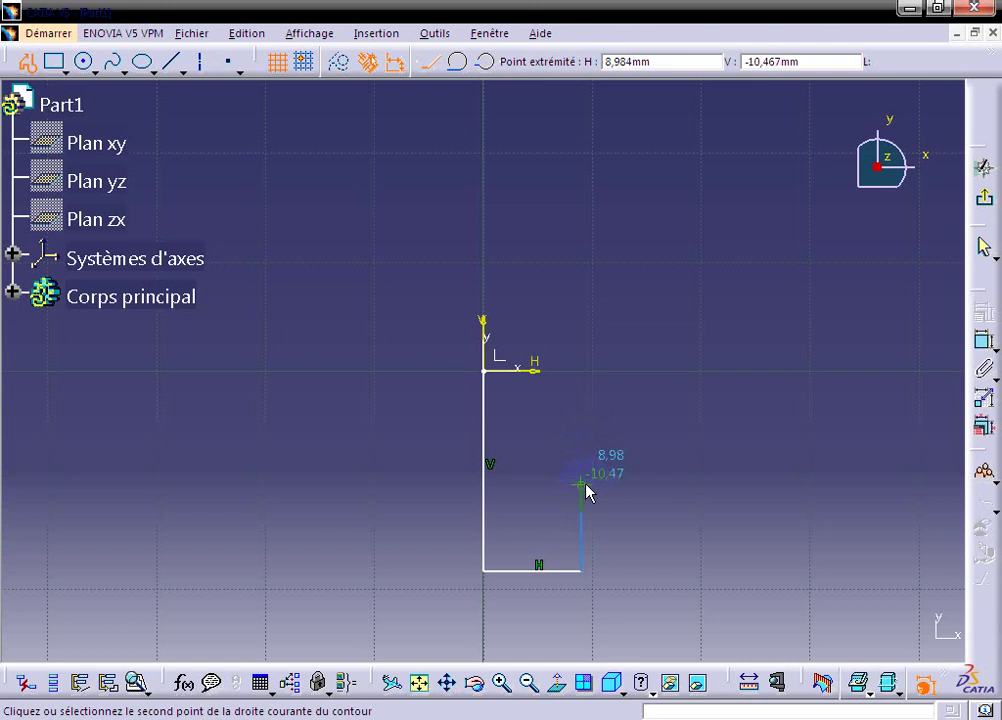
left_click(581, 486)
middle_click_drag(696, 483, 407, 478)
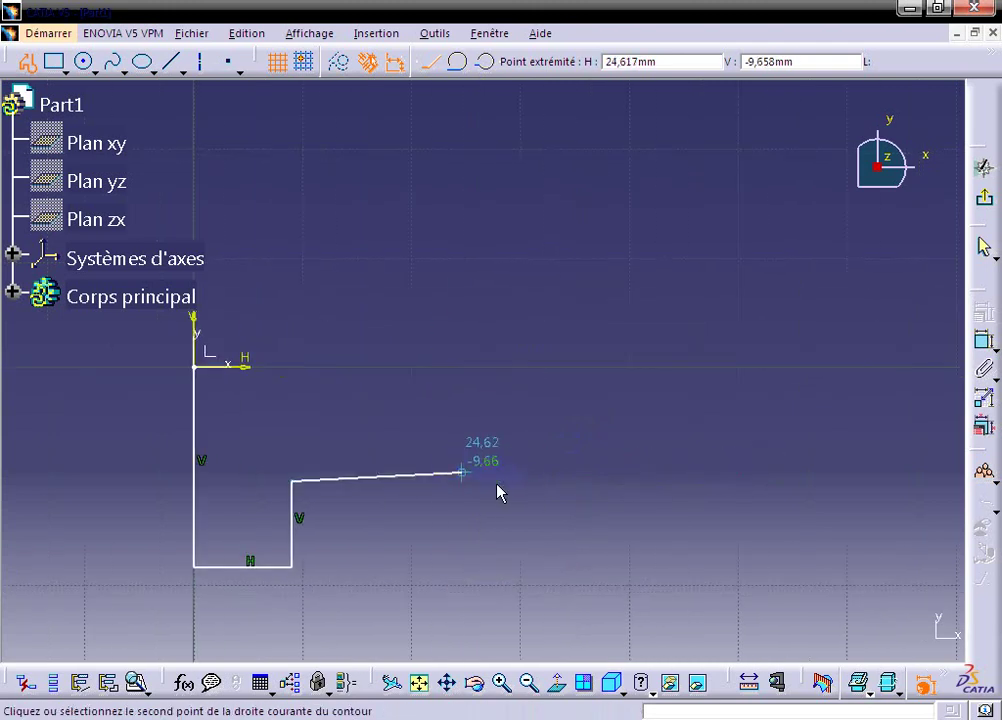
left_click(585, 484)
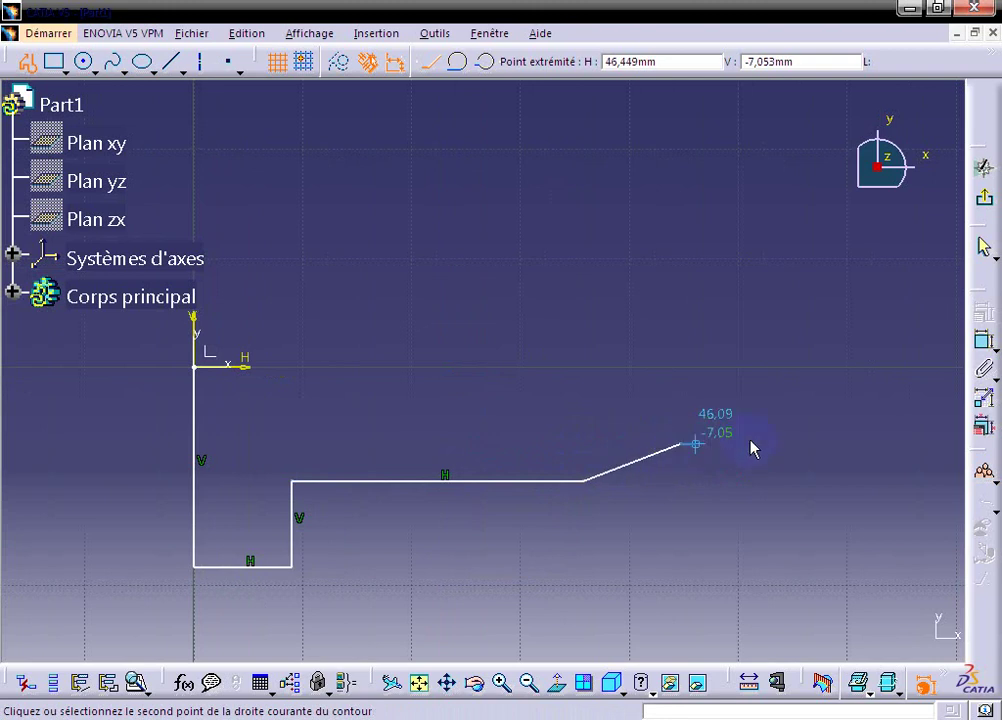
left_click(682, 443)
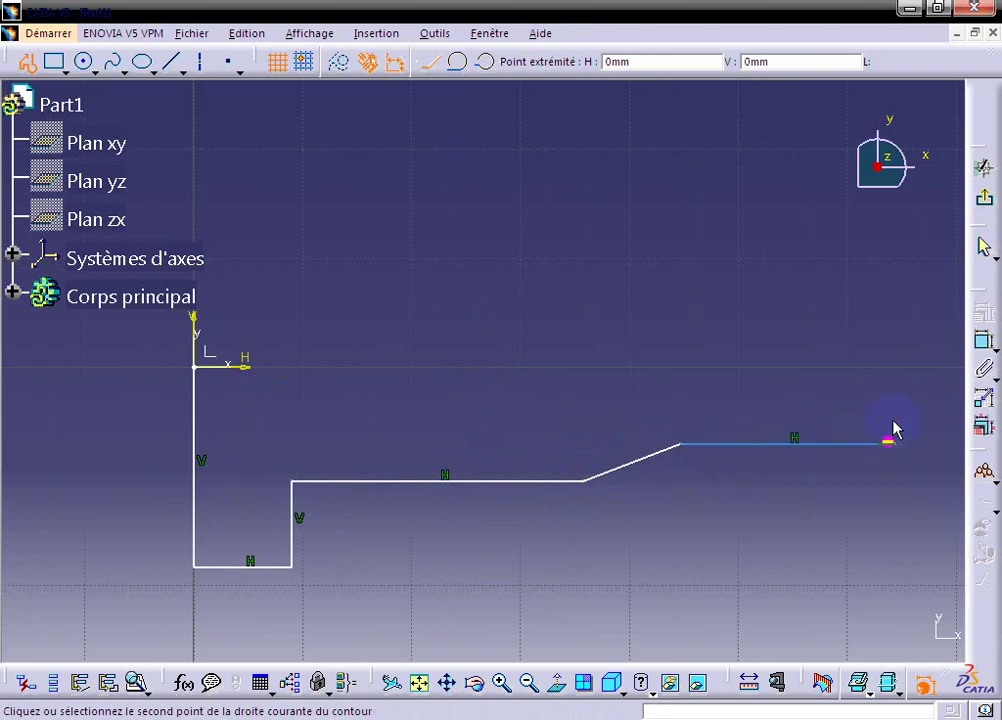
left_click(894, 440)
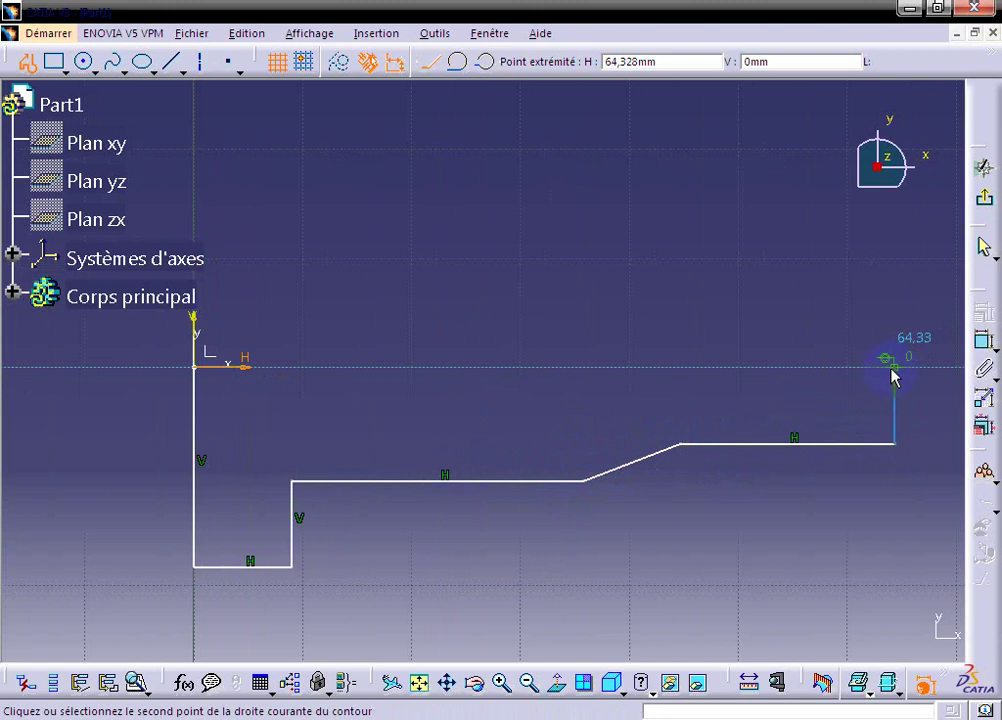
left_click(893, 370)
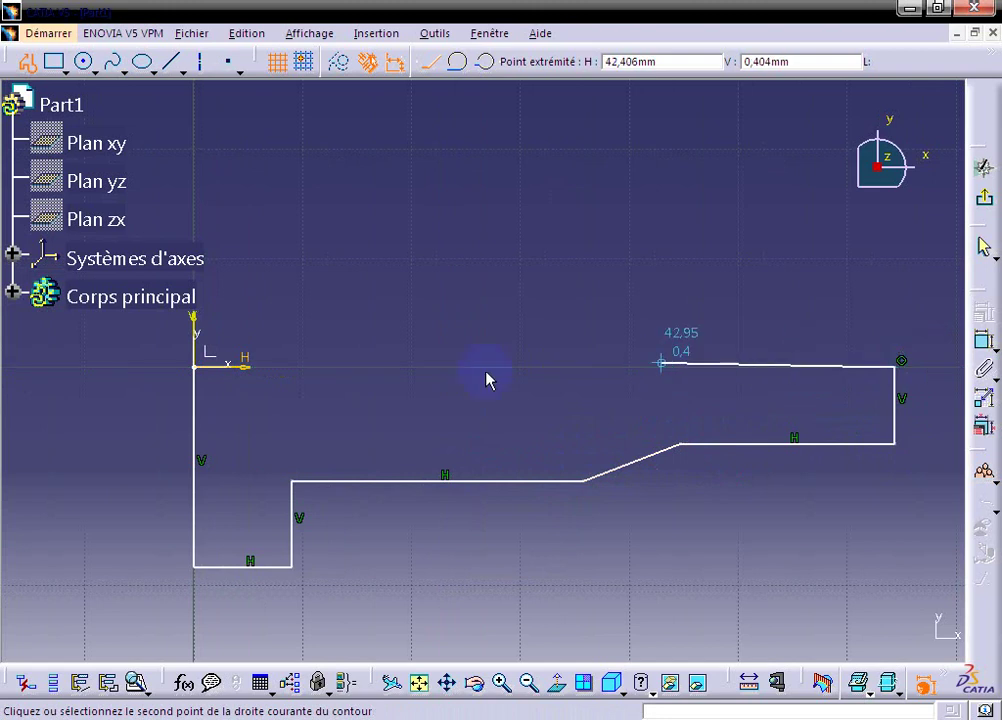
left_click(194, 370)
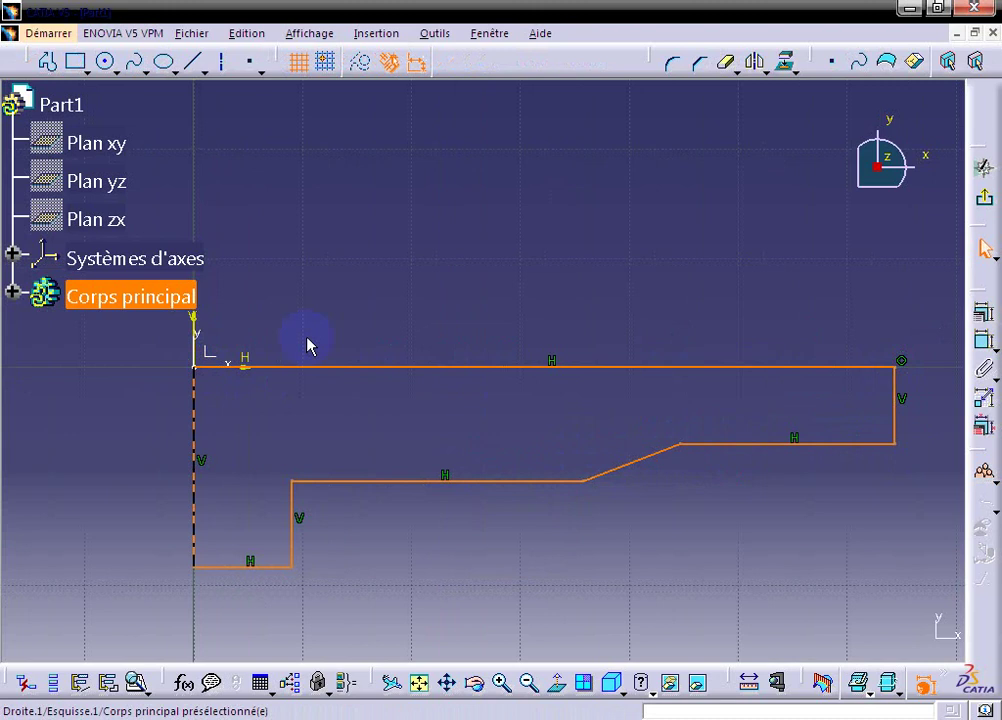
- Dimension the profile's bottom line to a 6 mm width
left_click(270, 567)
left_click(984, 368)
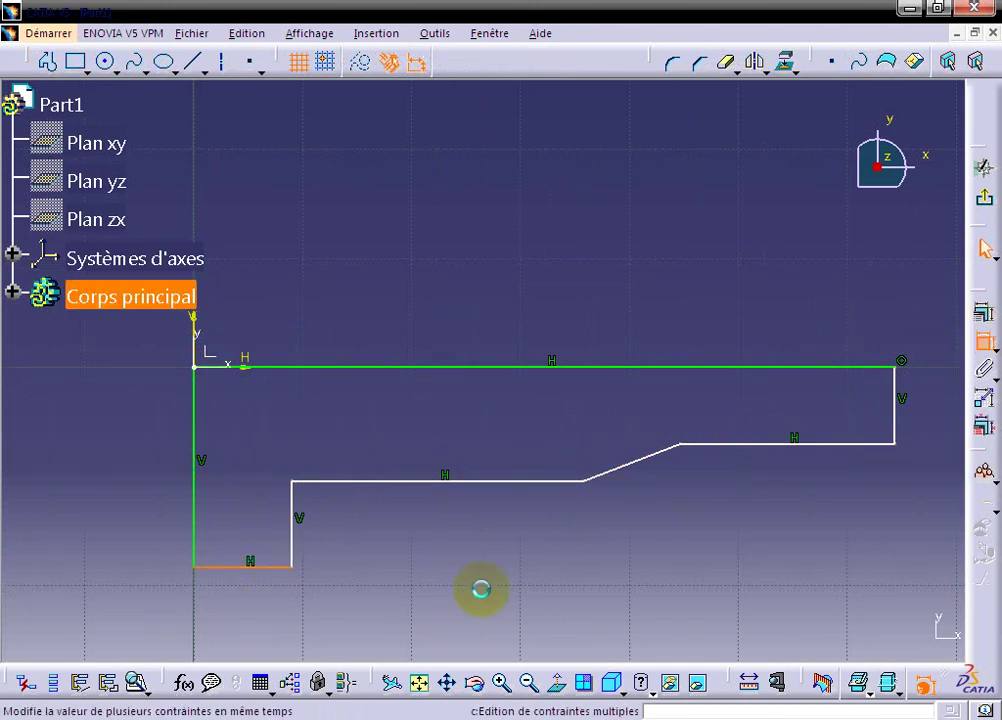
middle_click_drag(481, 590, 277, 519)
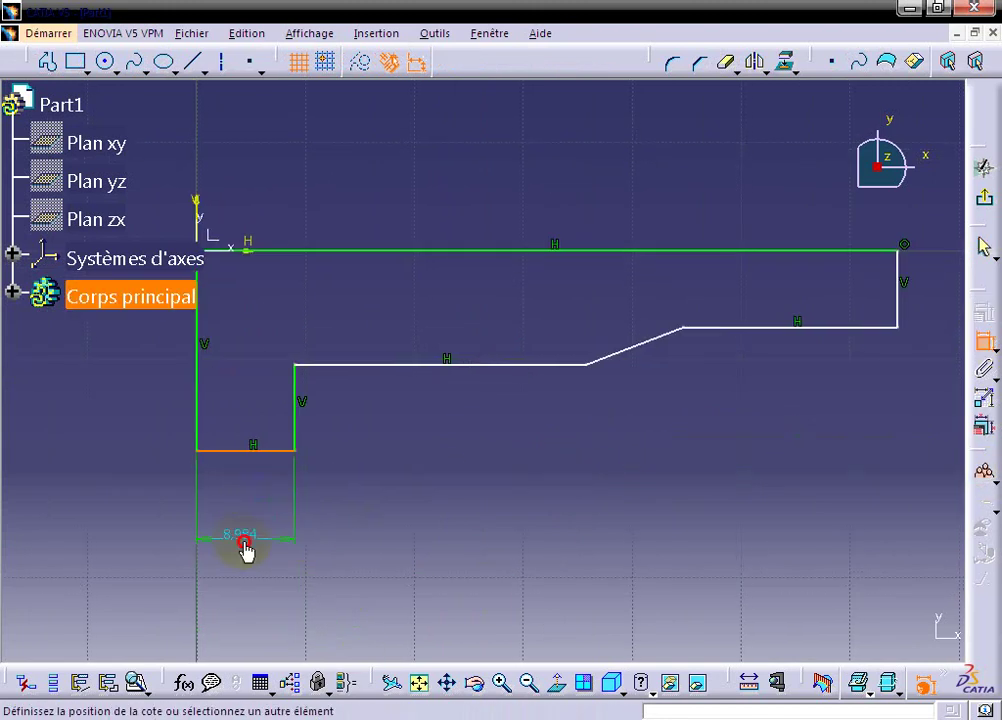
left_click(244, 548)
double_click(242, 535)
type("6mm")
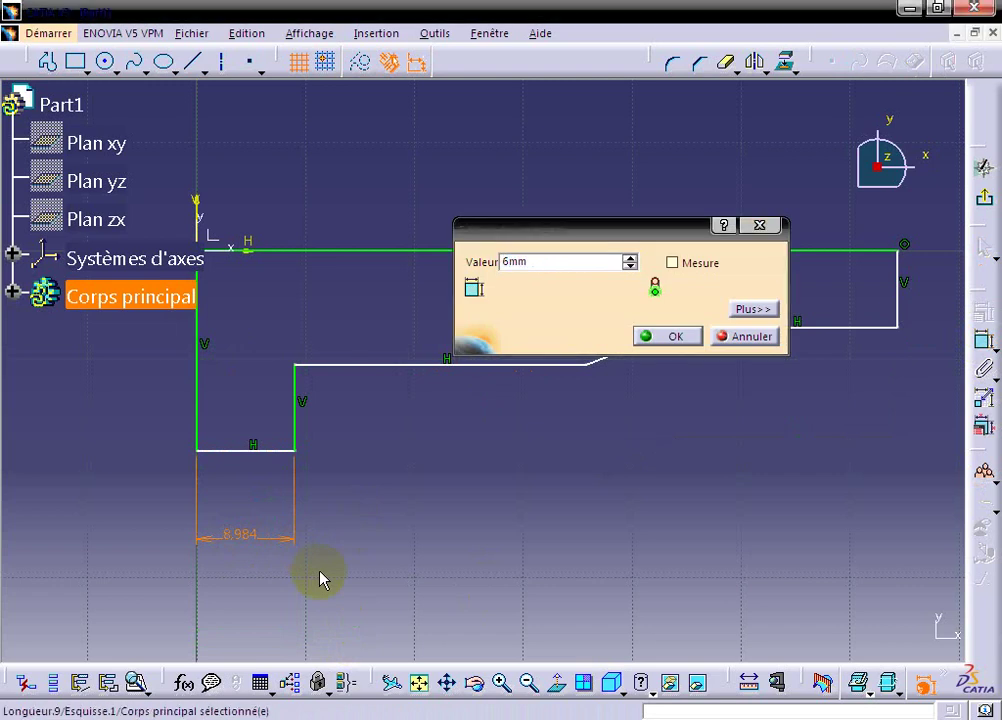
key("Return")
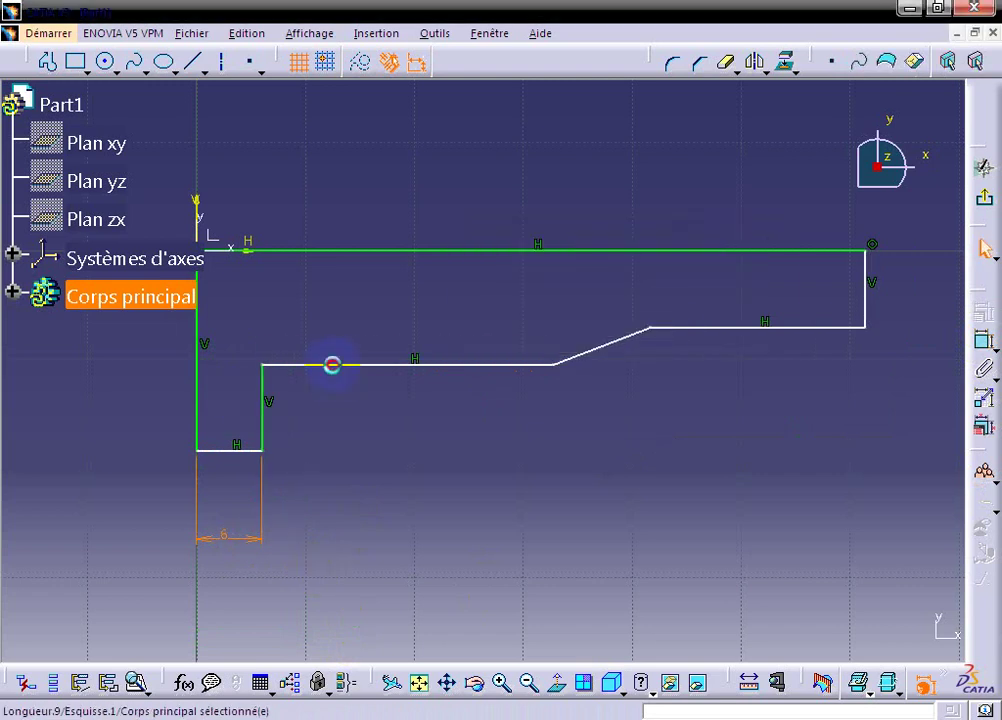
- Drag the lower horizontal line and the upper step upward to reshape the profile
left_click_drag(332, 365, 333, 341)
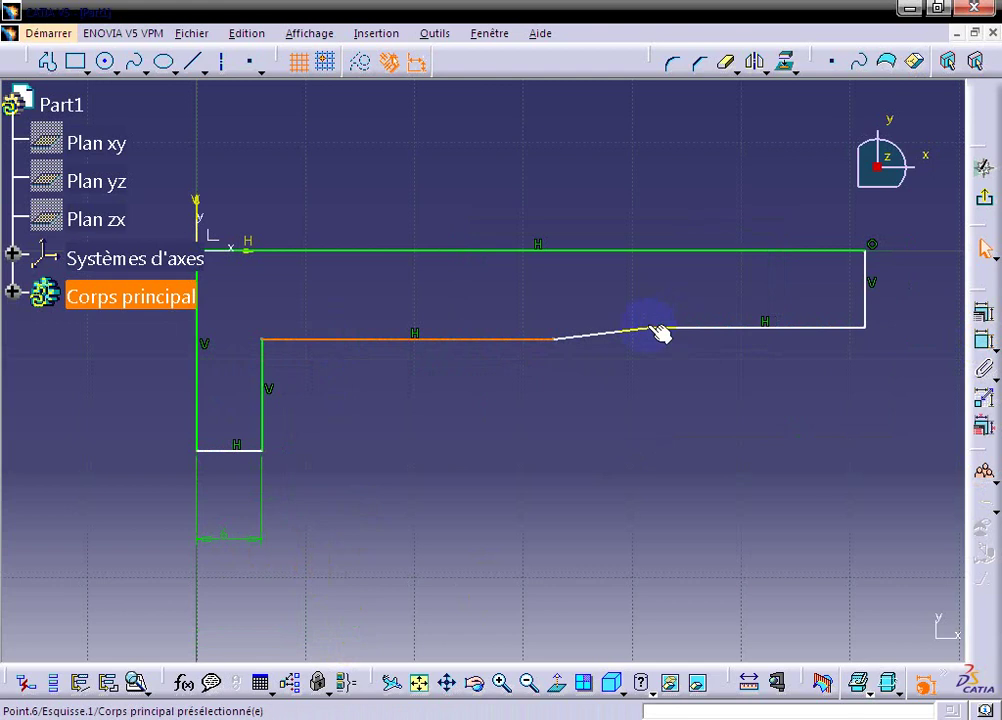
left_click_drag(656, 330, 645, 276)
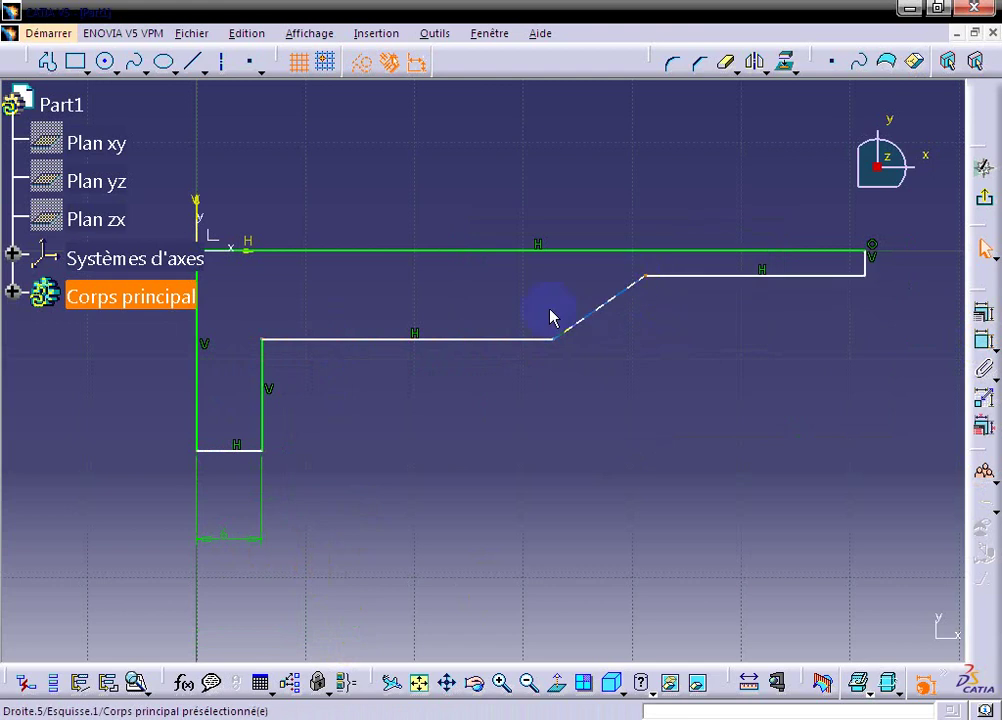
left_click_drag(510, 338, 505, 318)
left_click(476, 402)
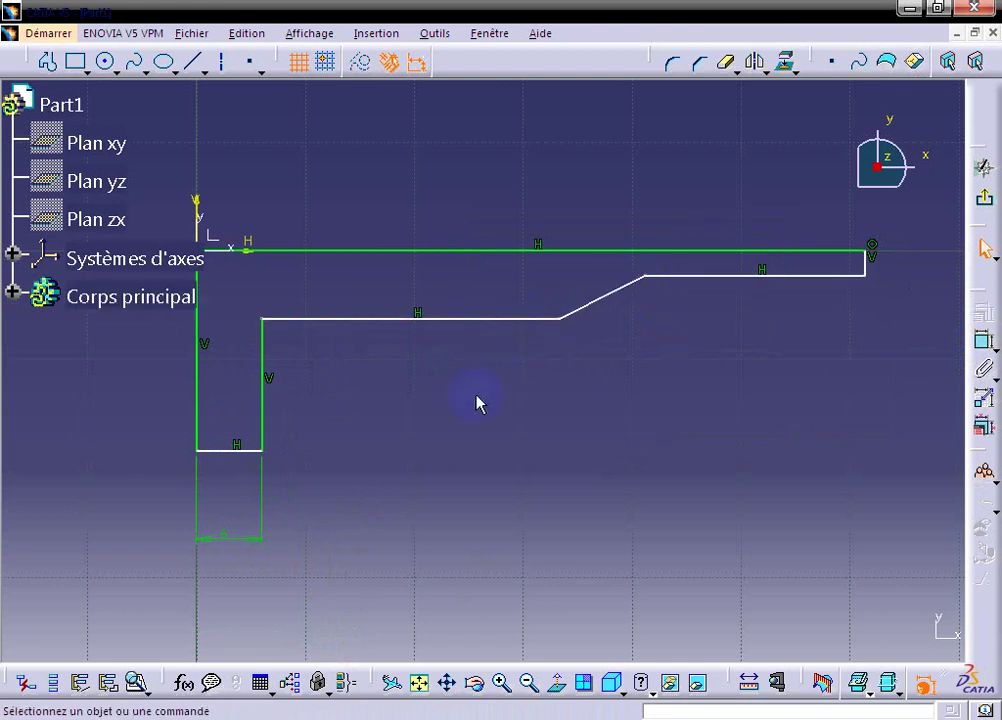
middle_click_drag(476, 402, 519, 402)
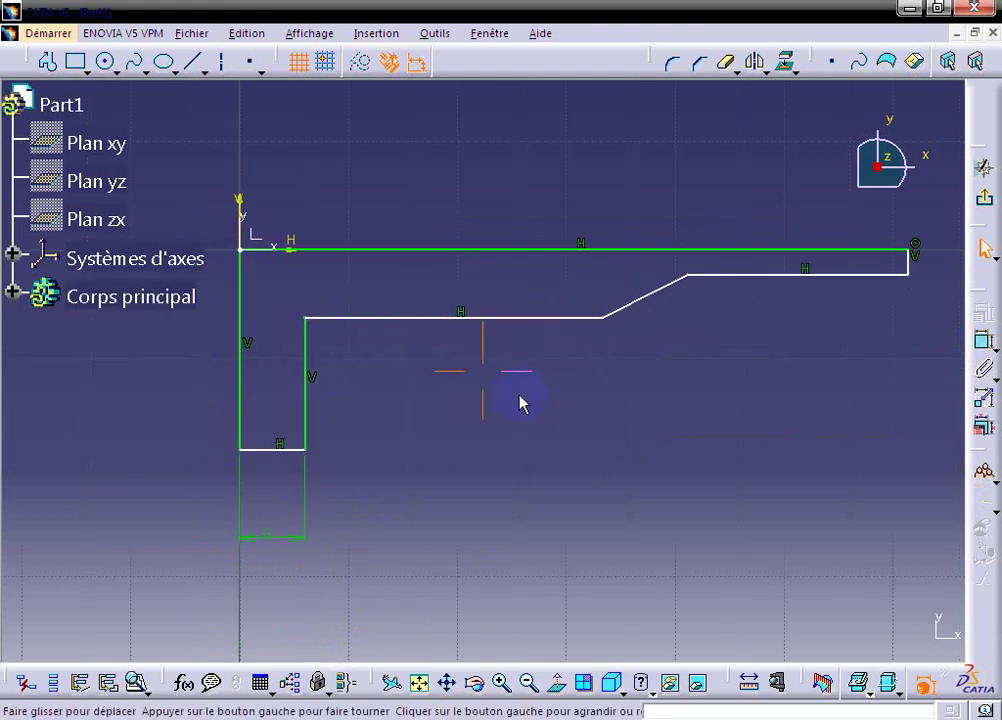
- Dimension the left vertical line to a 12 mm height
left_click(243, 322)
left_click(983, 312)
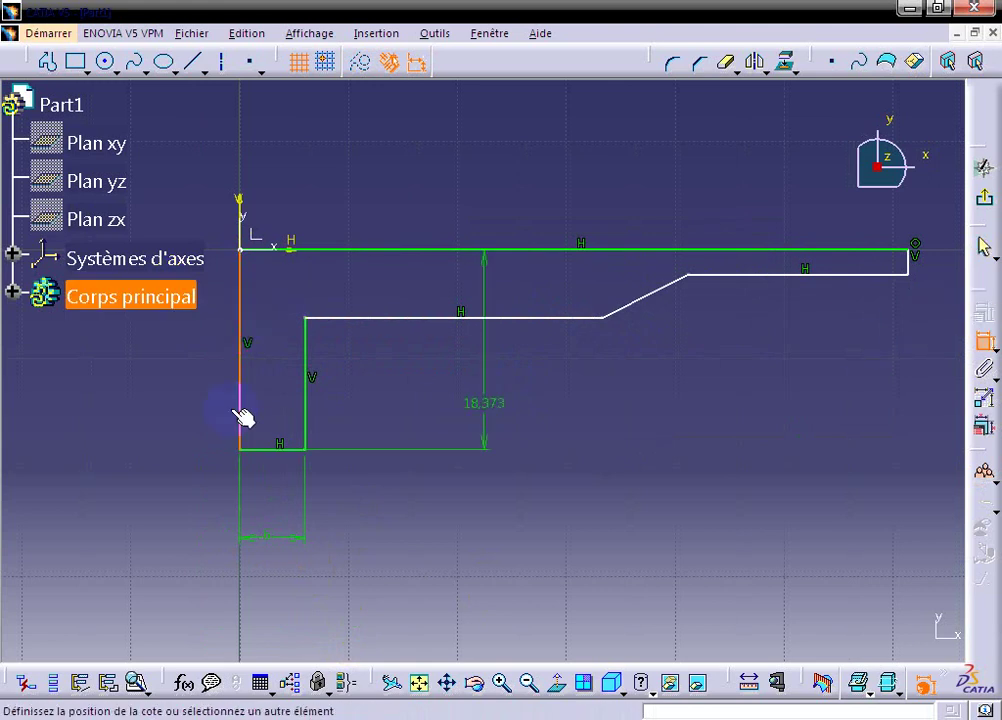
left_click(190, 388)
double_click(190, 388)
type("24/2")
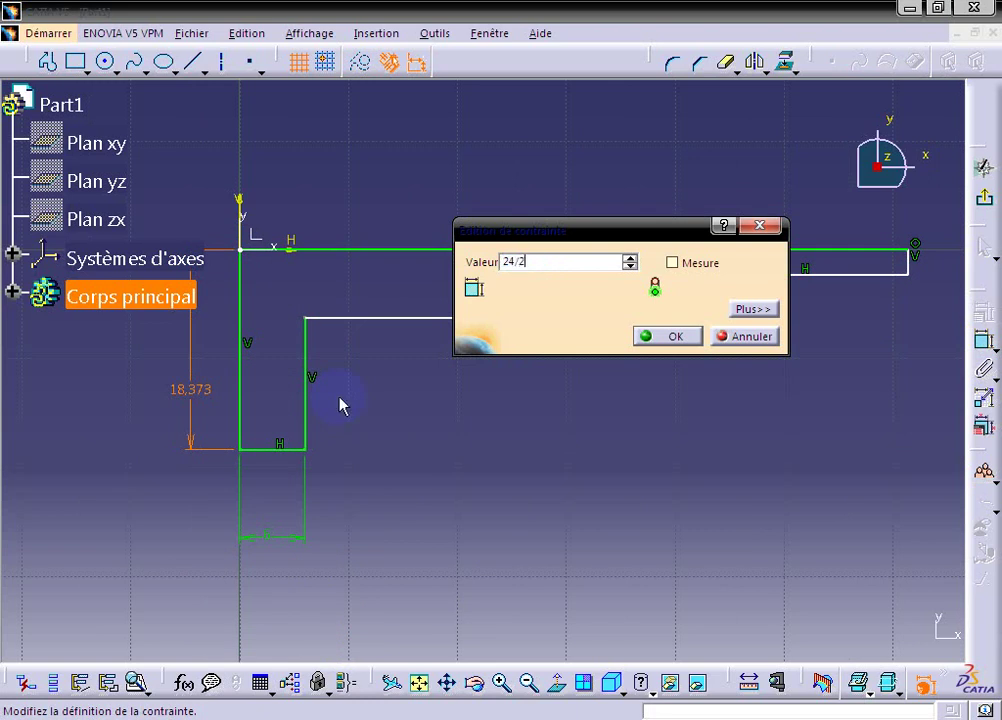
key("Return")
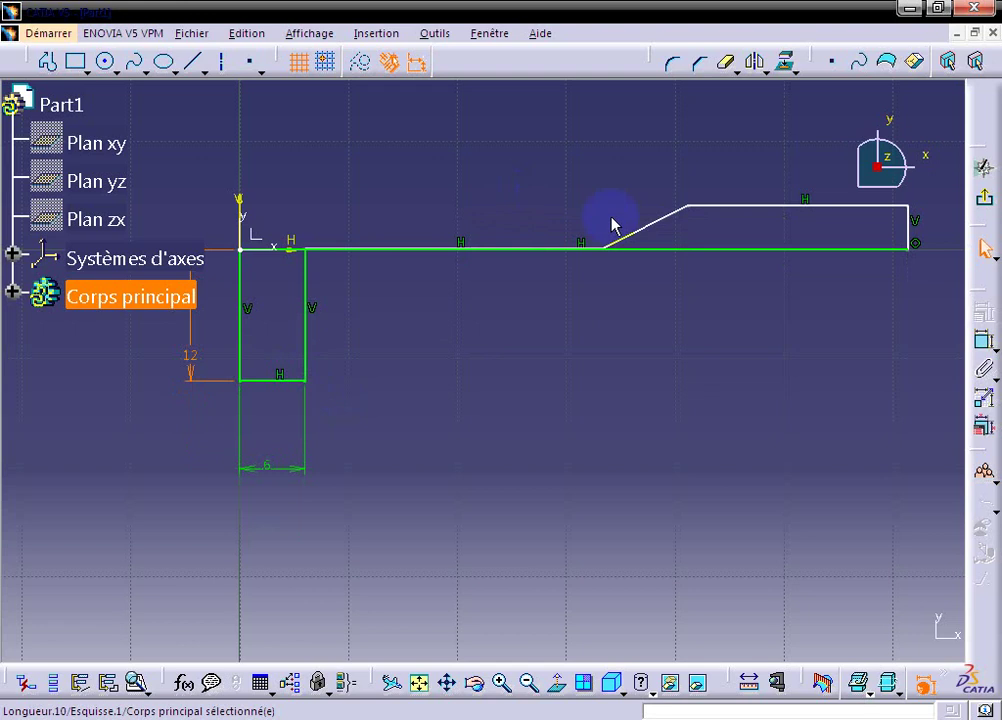
- Drag the upper step lines down so they sit just below the axis
left_click_drag(720, 213, 593, 242)
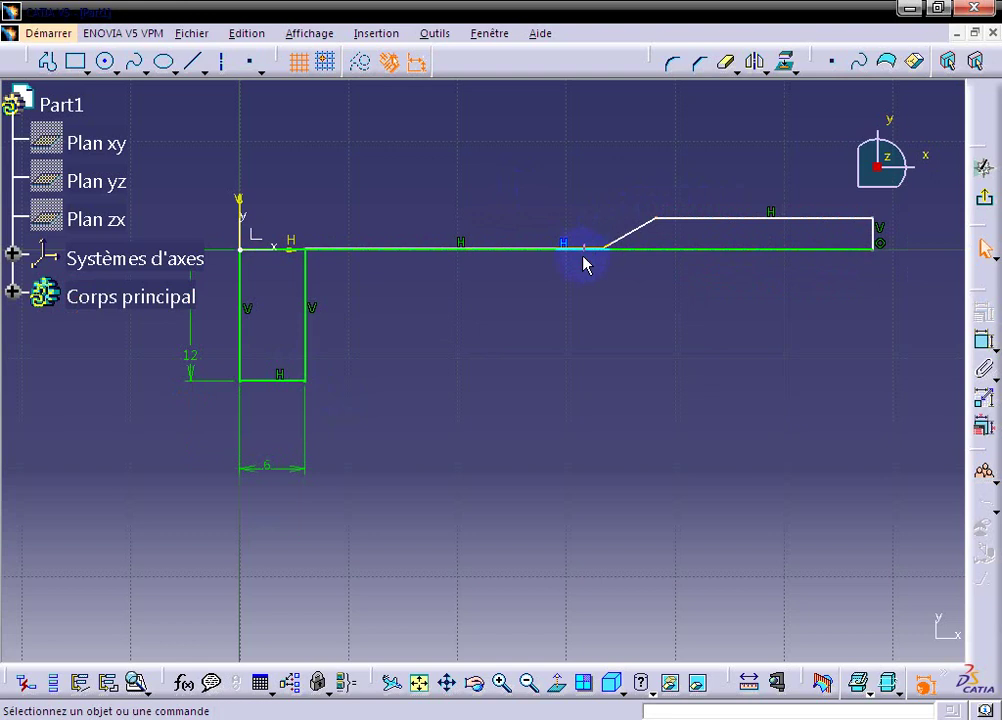
left_click(306, 262)
left_click_drag(383, 242, 383, 312)
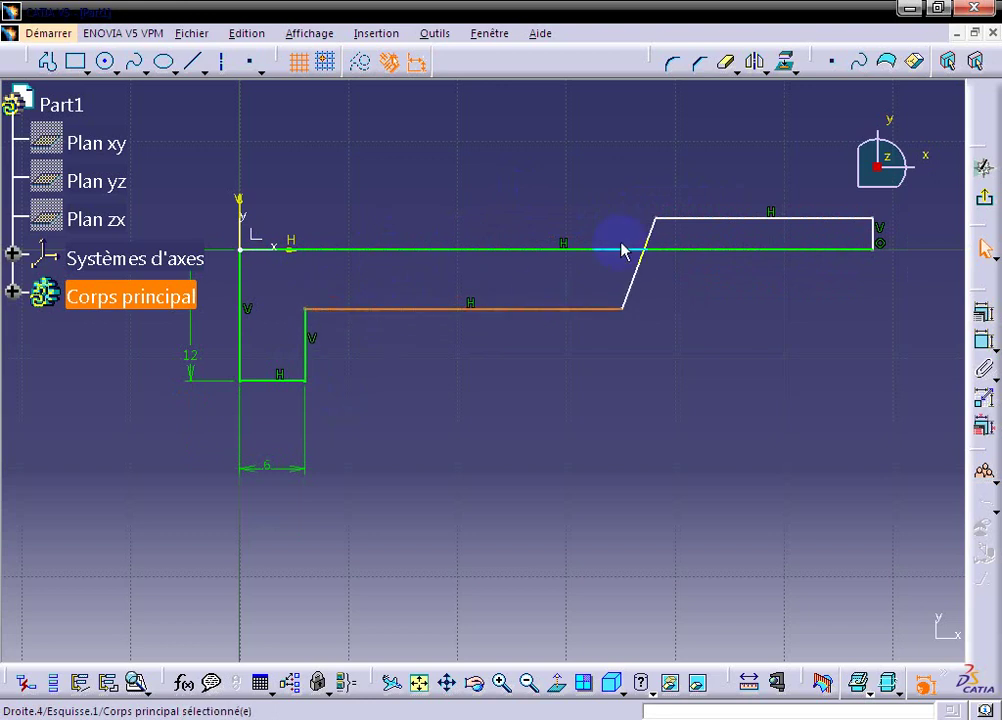
left_click_drag(772, 218, 750, 280)
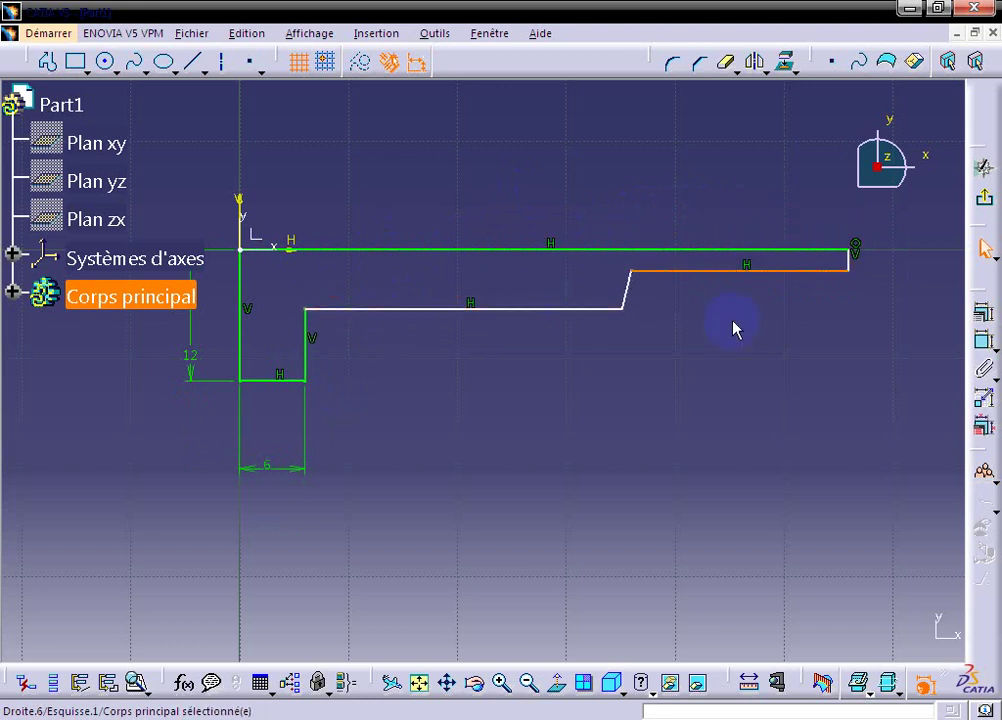
left_click(690, 330)
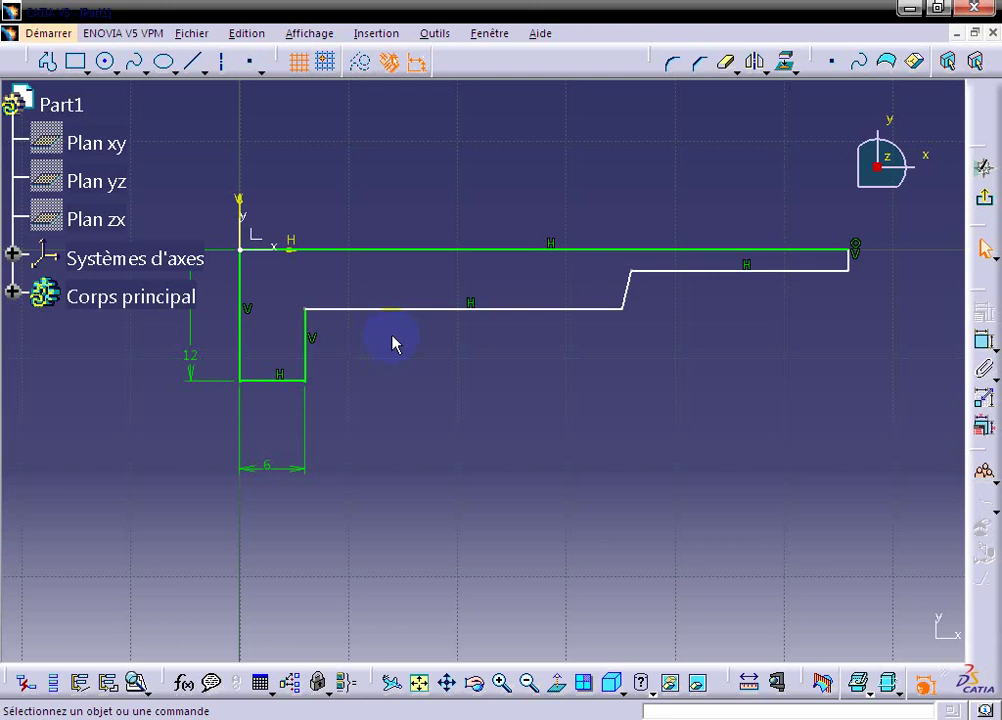
- Set the long lower shoulder to 33 mm and move the taper's upper end right
left_click(505, 310)
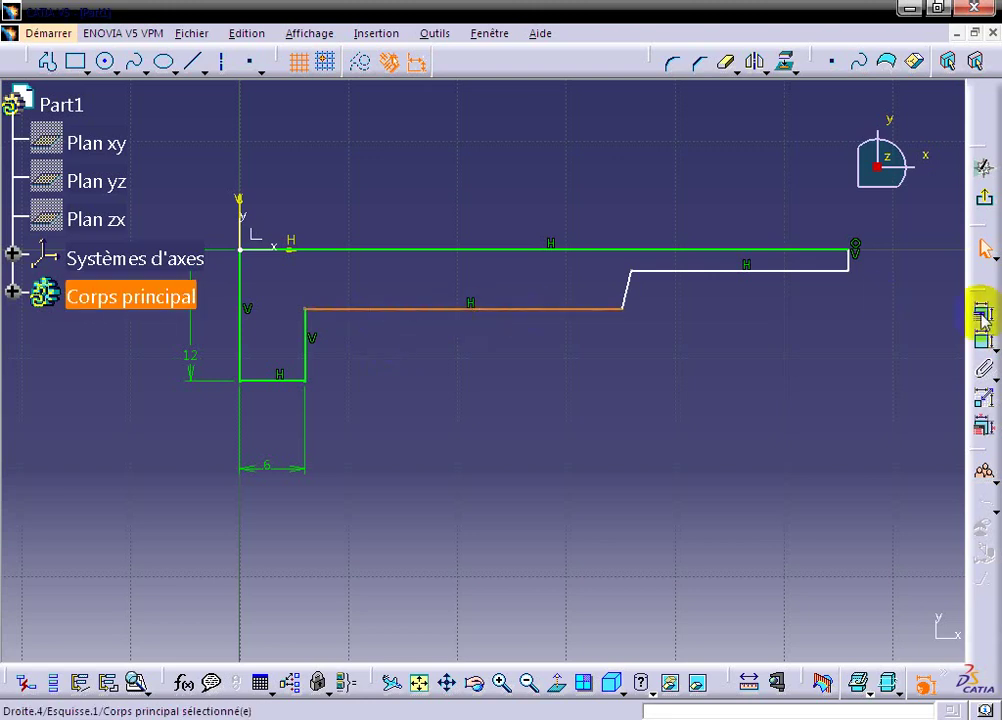
left_click(985, 362)
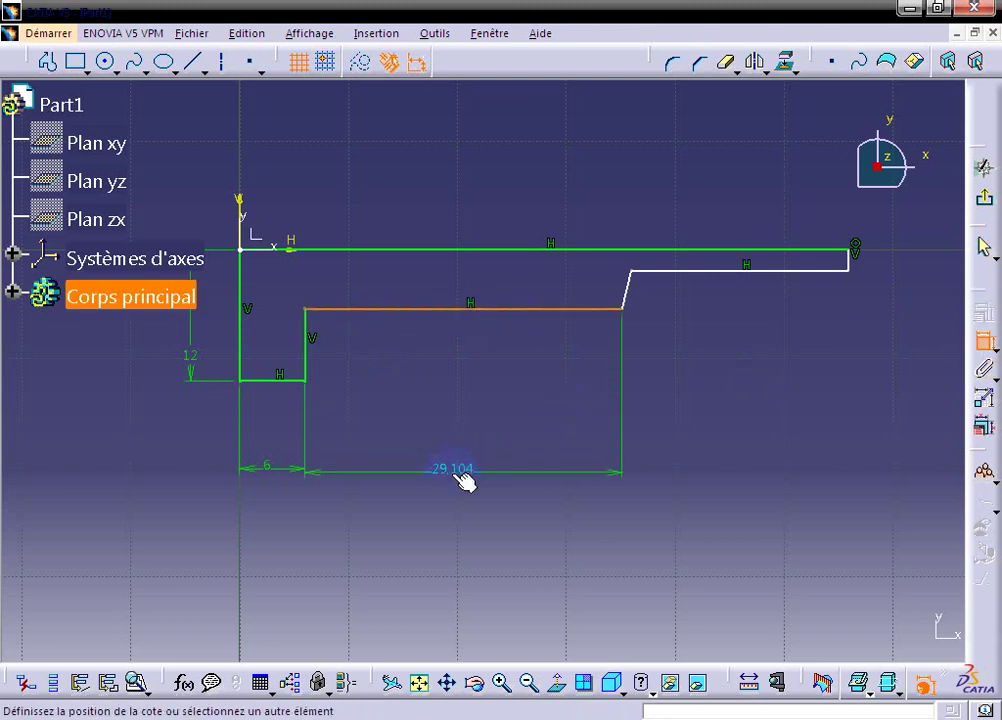
left_click(462, 474)
double_click(462, 474)
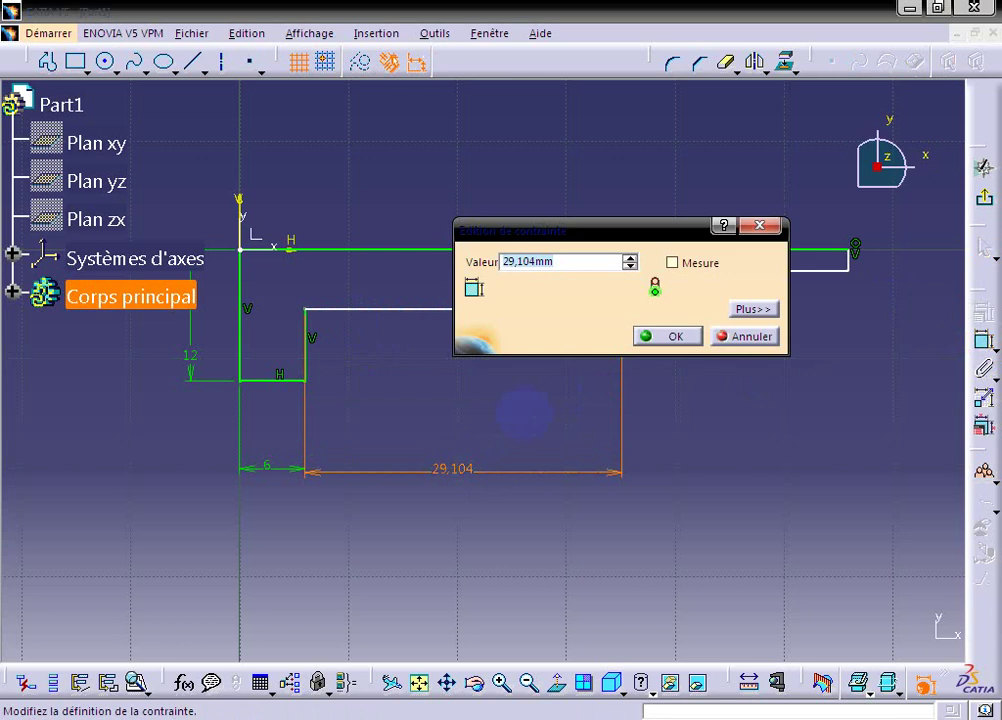
type("33")
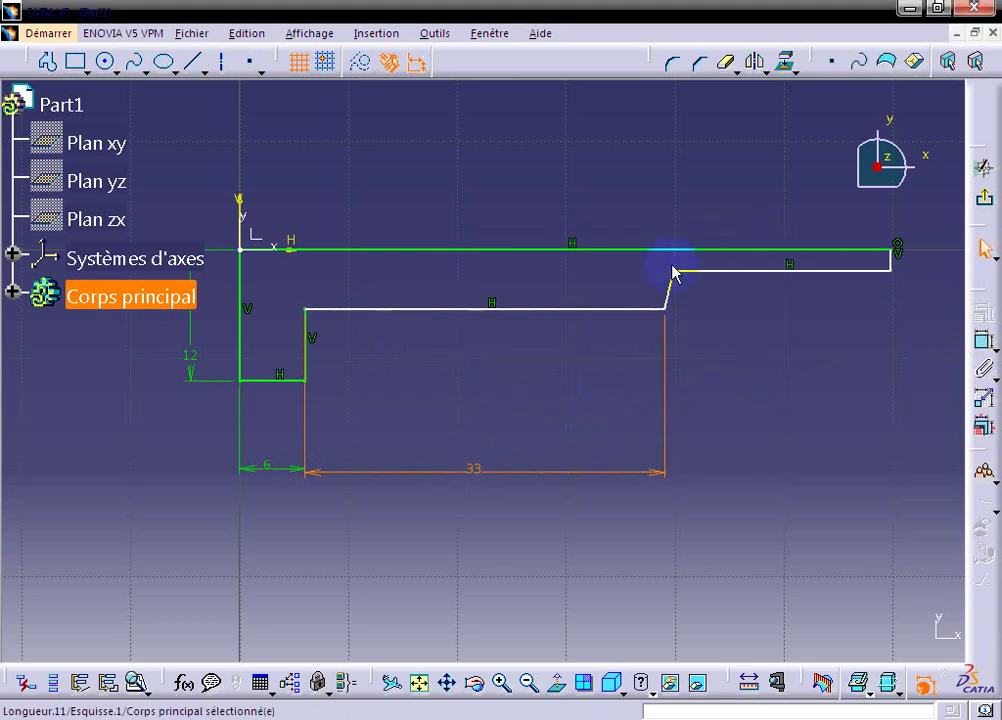
left_click_drag(676, 280, 738, 276)
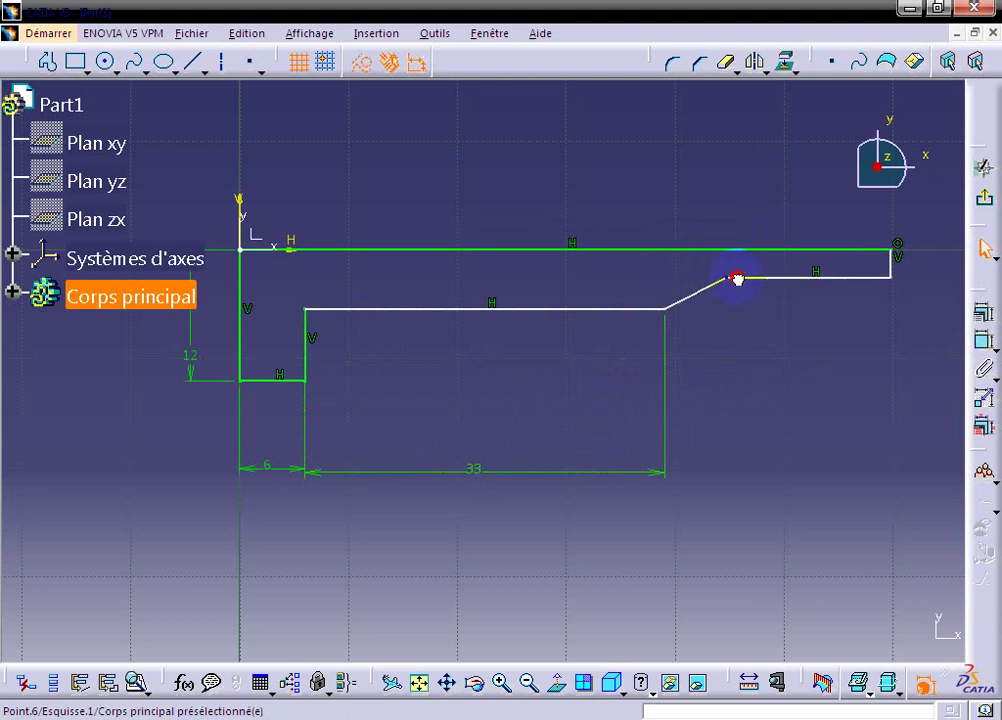
left_click(670, 314)
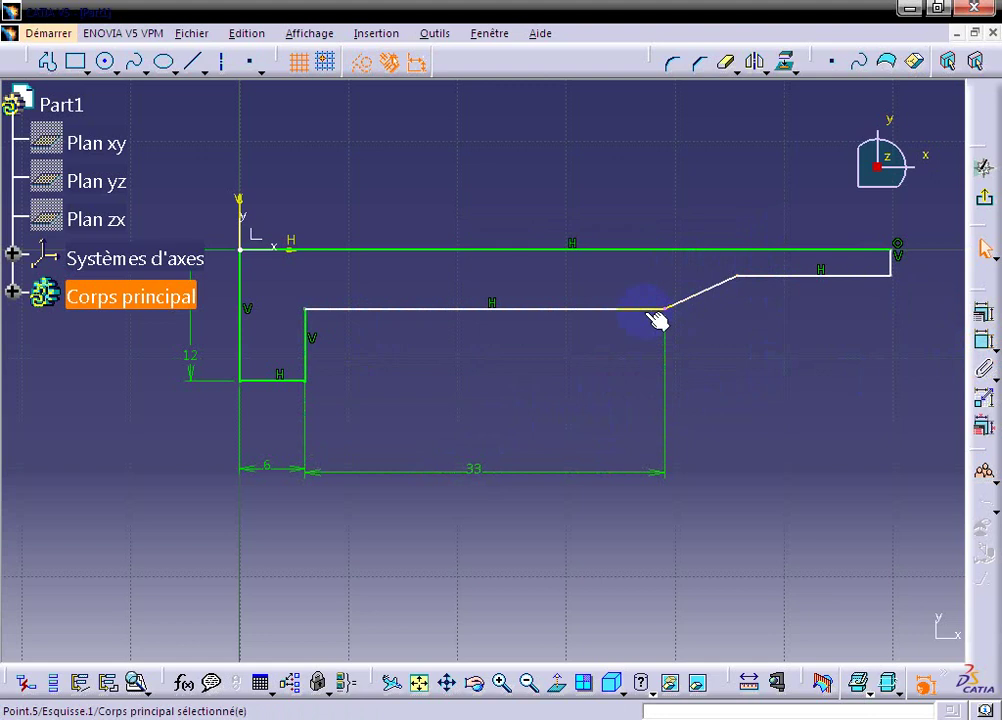
left_click(662, 310)
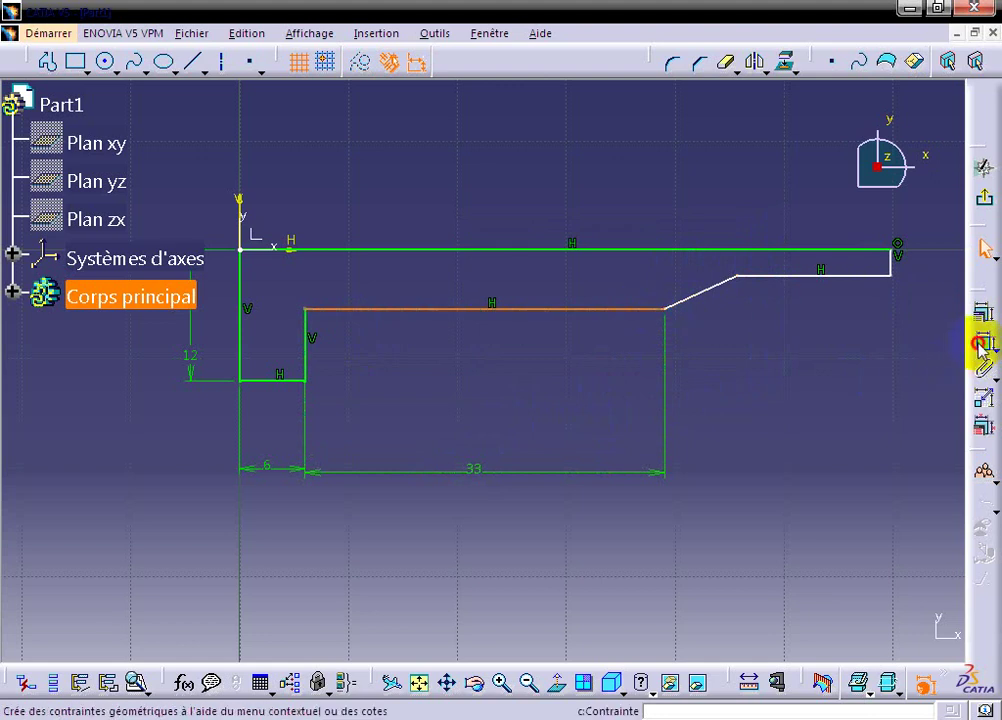
left_click(982, 345)
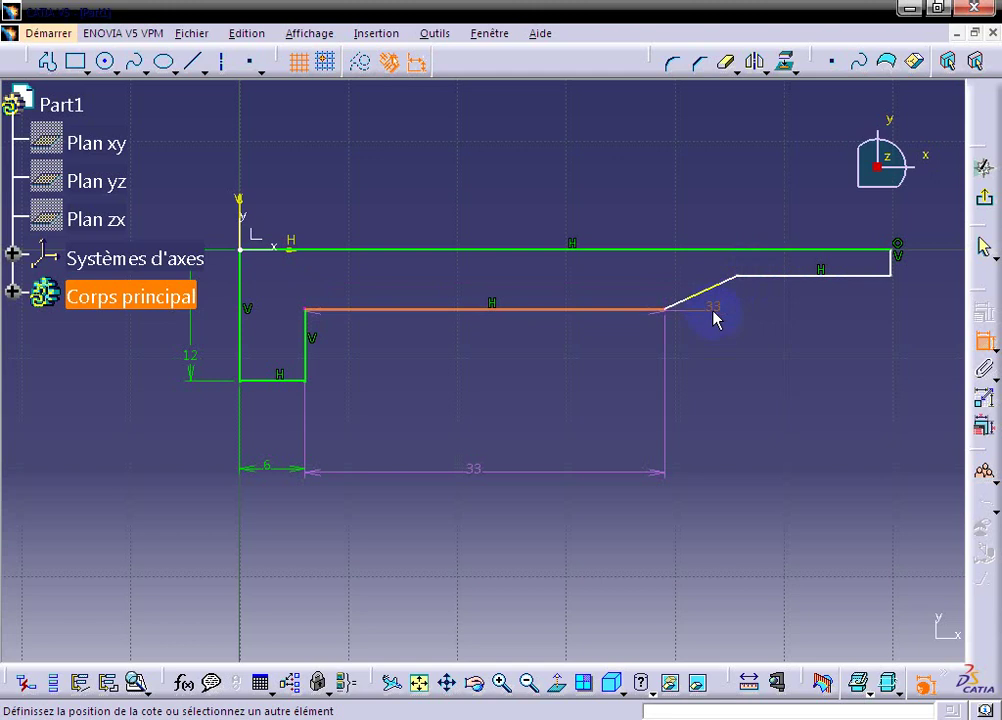
key("Escape")
key("Escape")
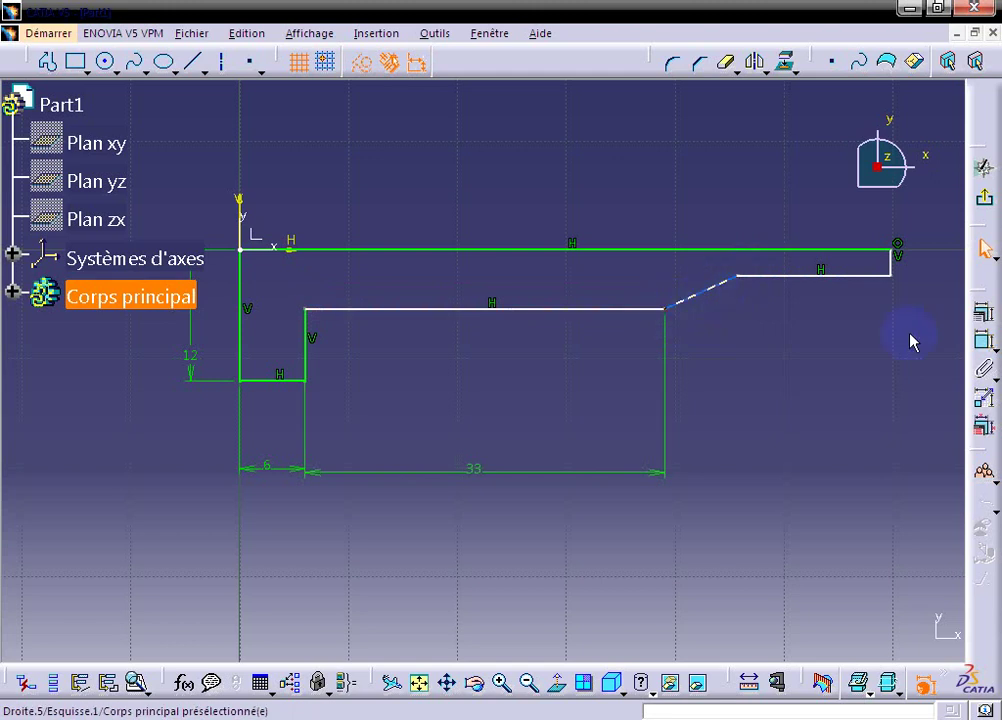
- Dimension the taper's horizontal run to 6 mm
left_click(982, 340)
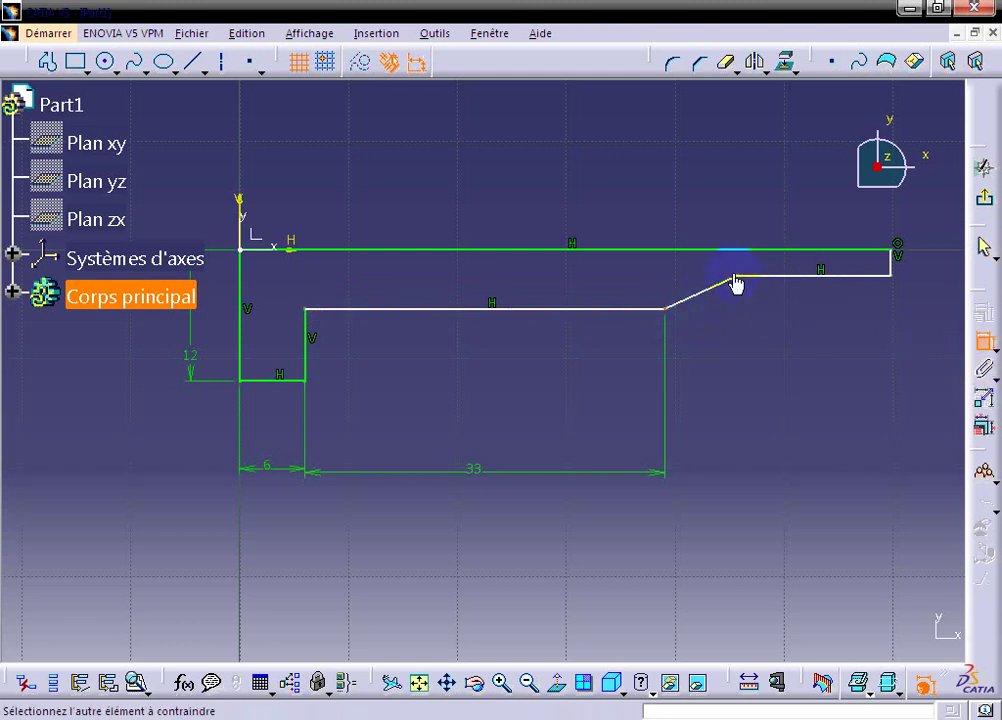
left_click(728, 280)
right_click(731, 350)
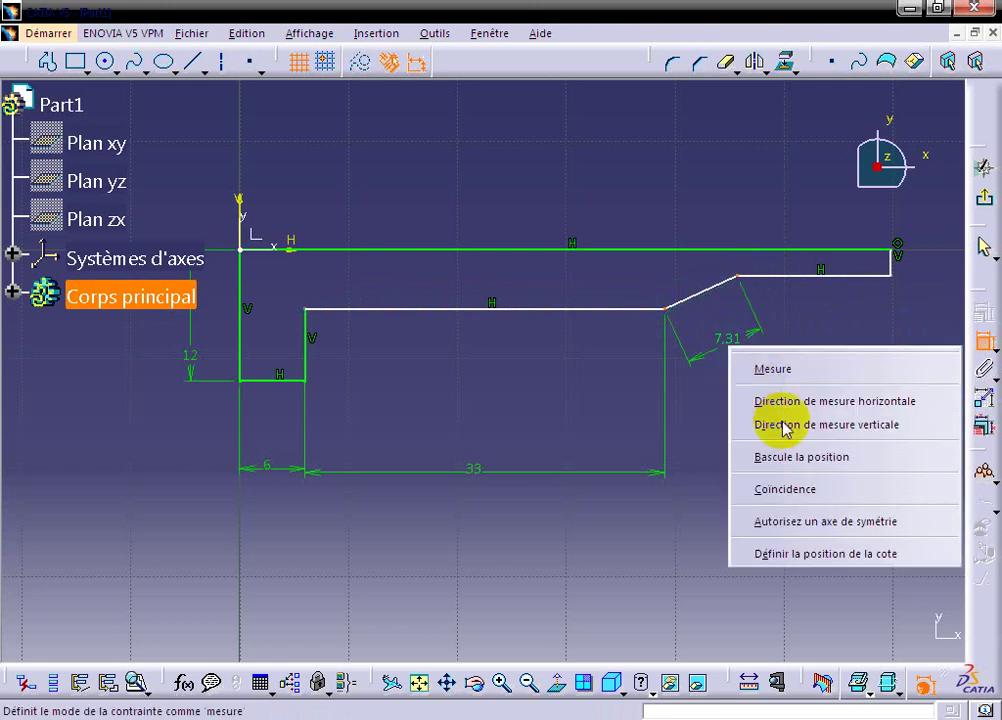
left_click(830, 400)
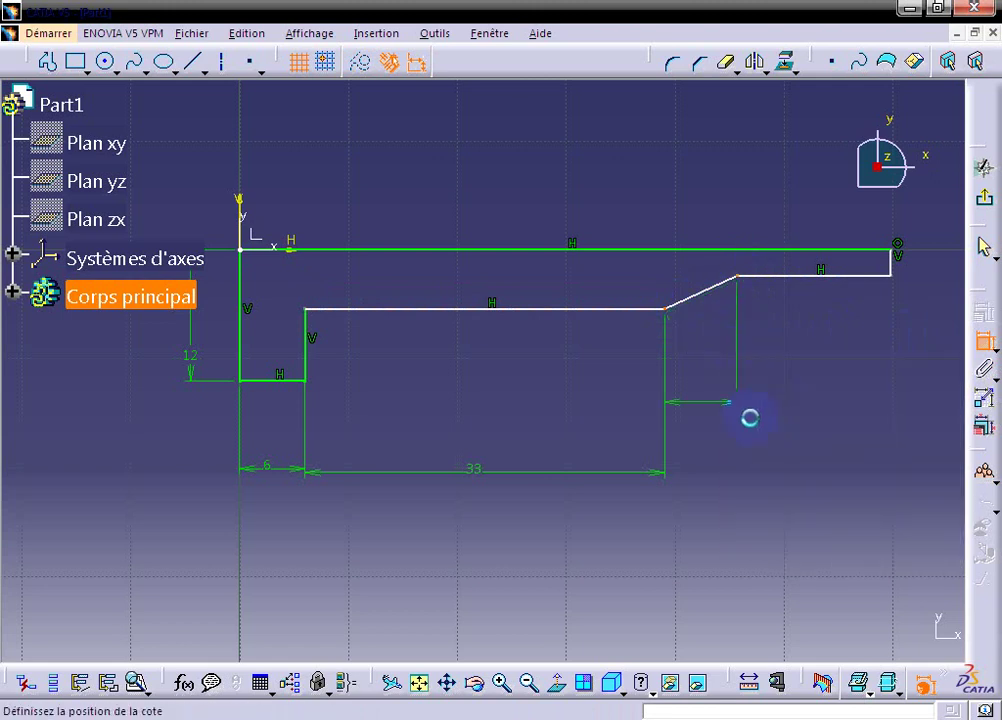
left_click(702, 462)
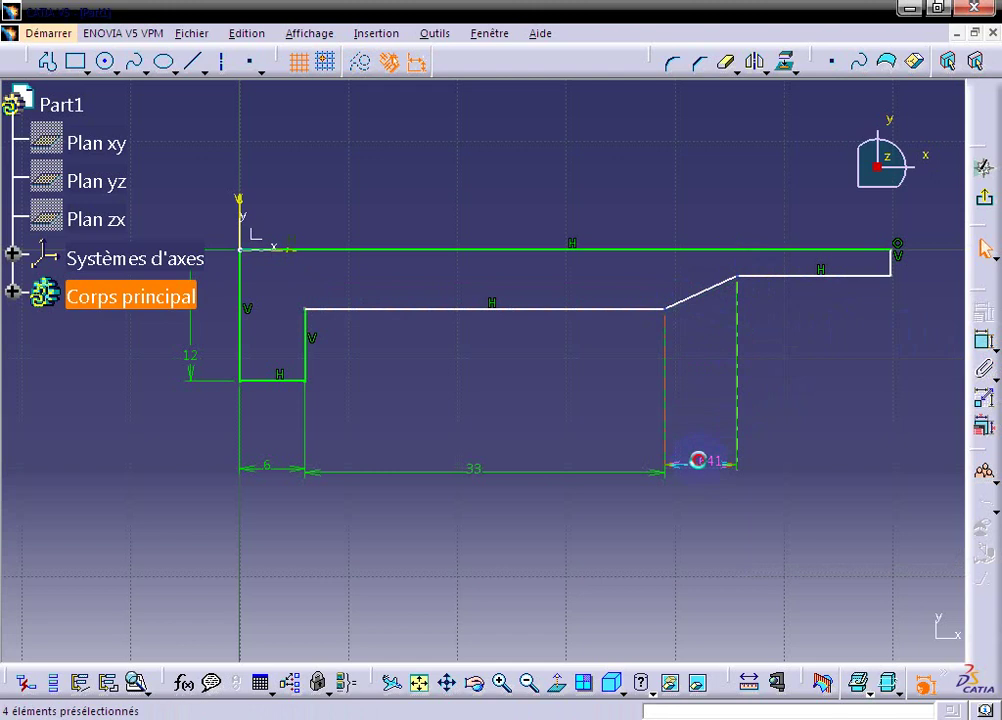
double_click(707, 465)
type("6")
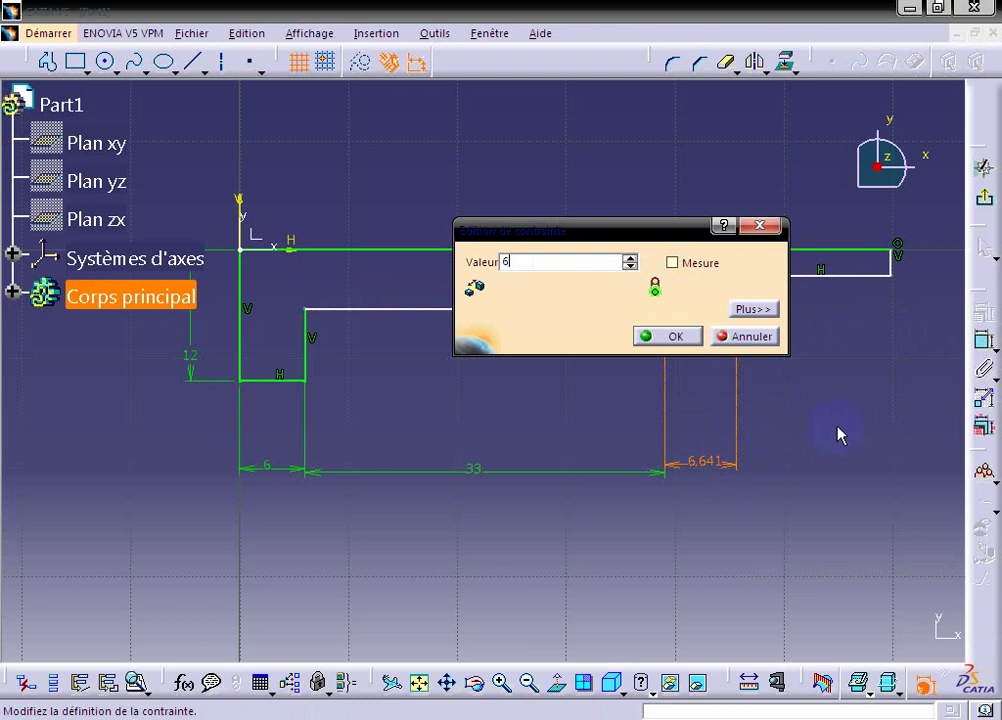
key("Return")
left_click(700, 291)
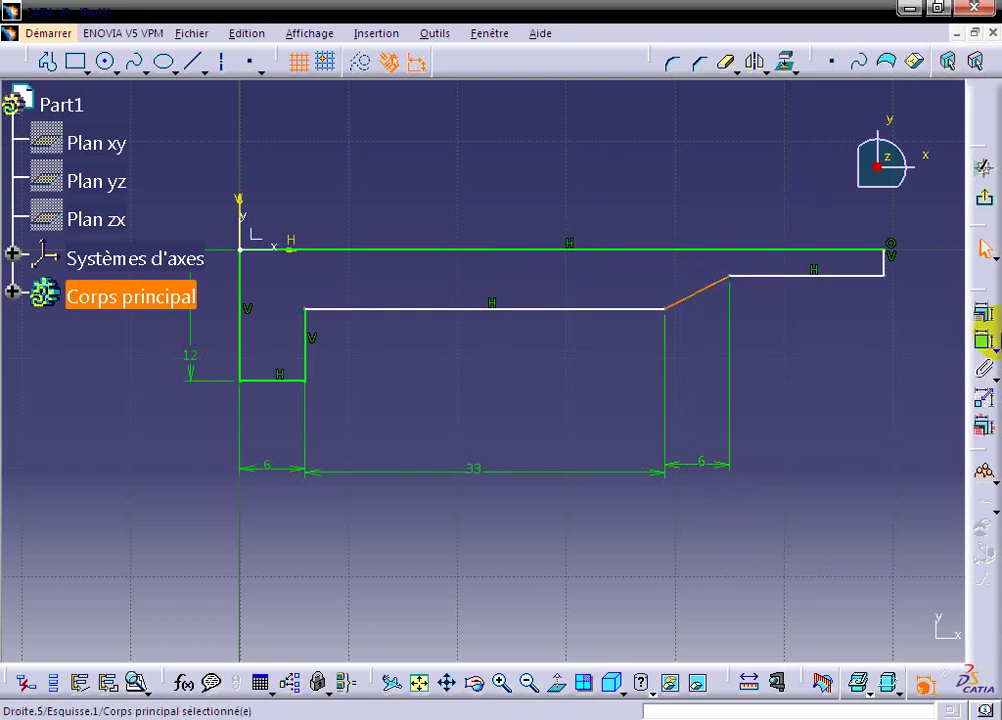
left_click(984, 341)
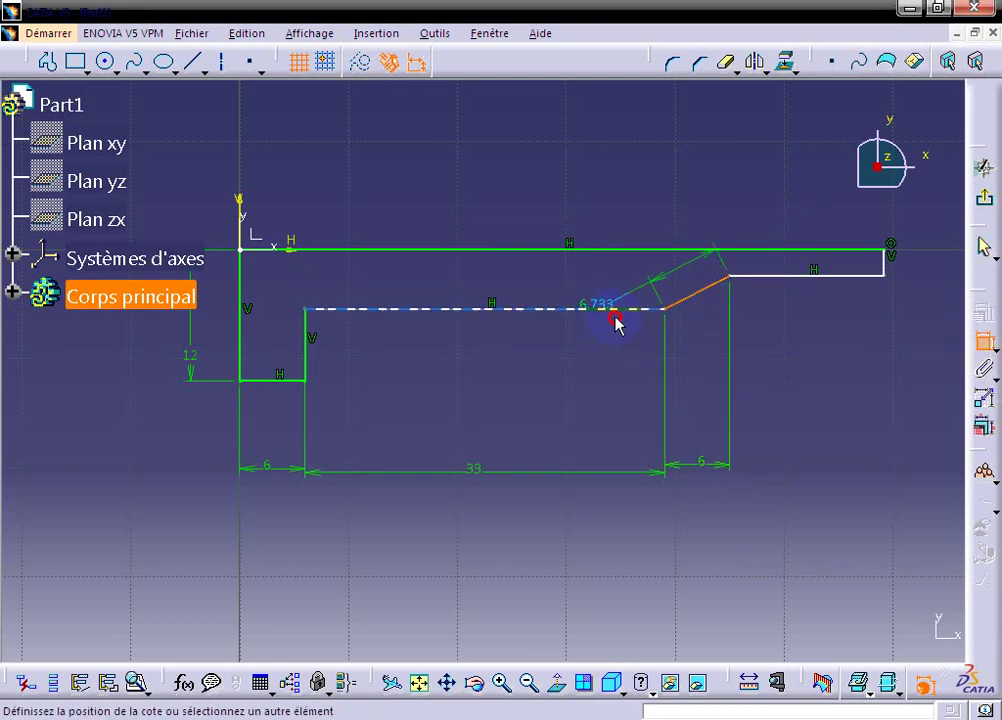
- Add an angle dimension between the taper and the lower shoulder and set it to 10°
left_click(615, 317)
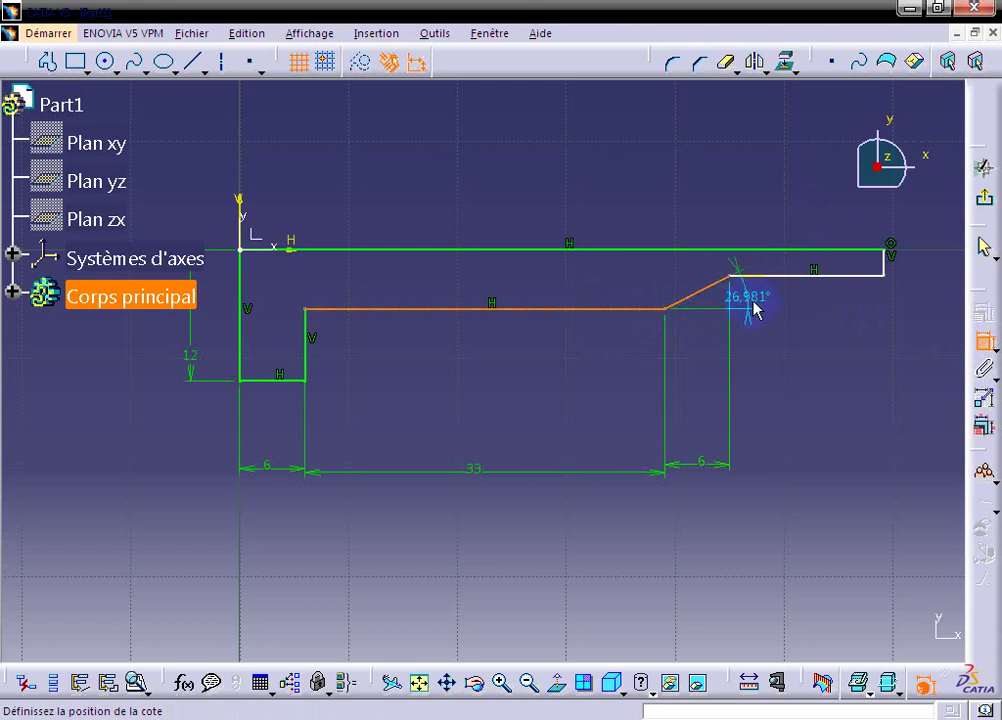
left_click(716, 302)
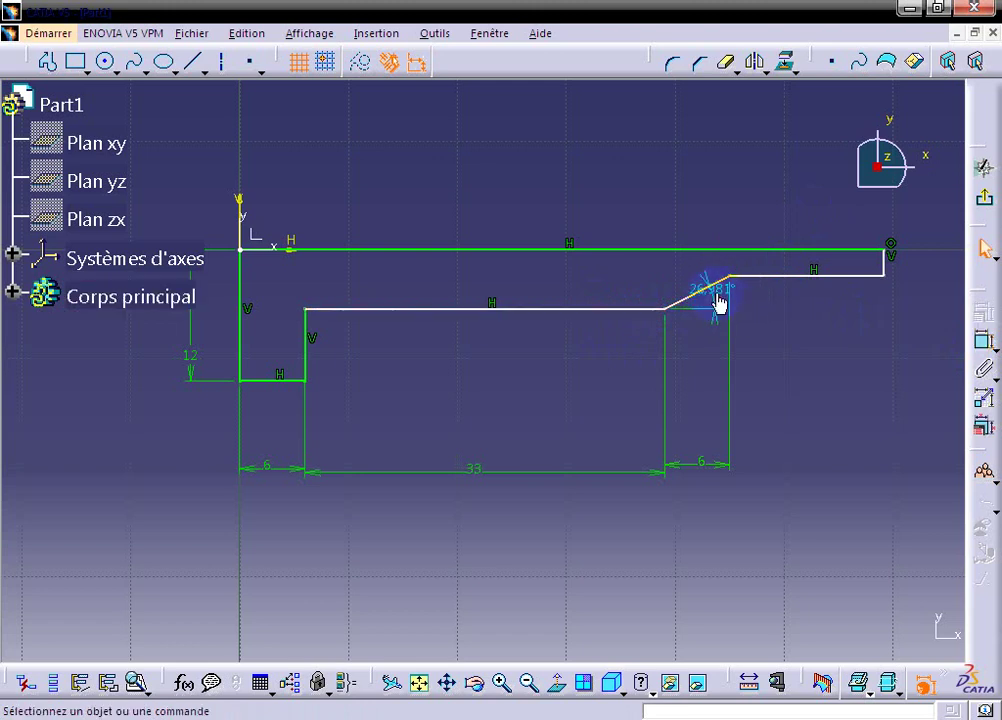
double_click(712, 288)
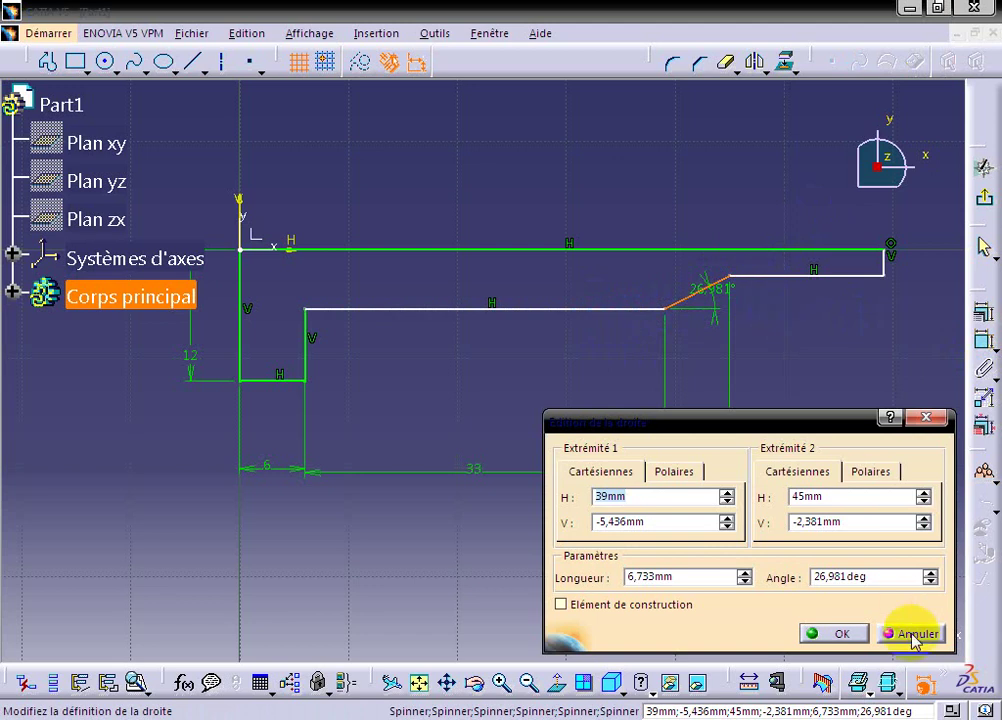
left_click(908, 633)
left_click(726, 299)
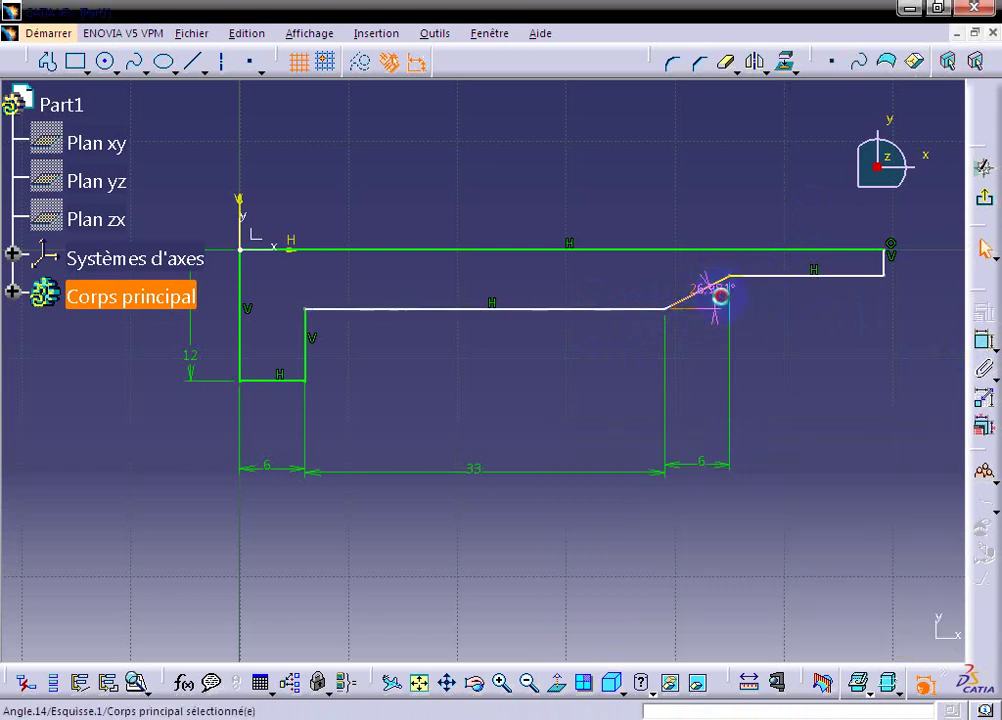
double_click(720, 305)
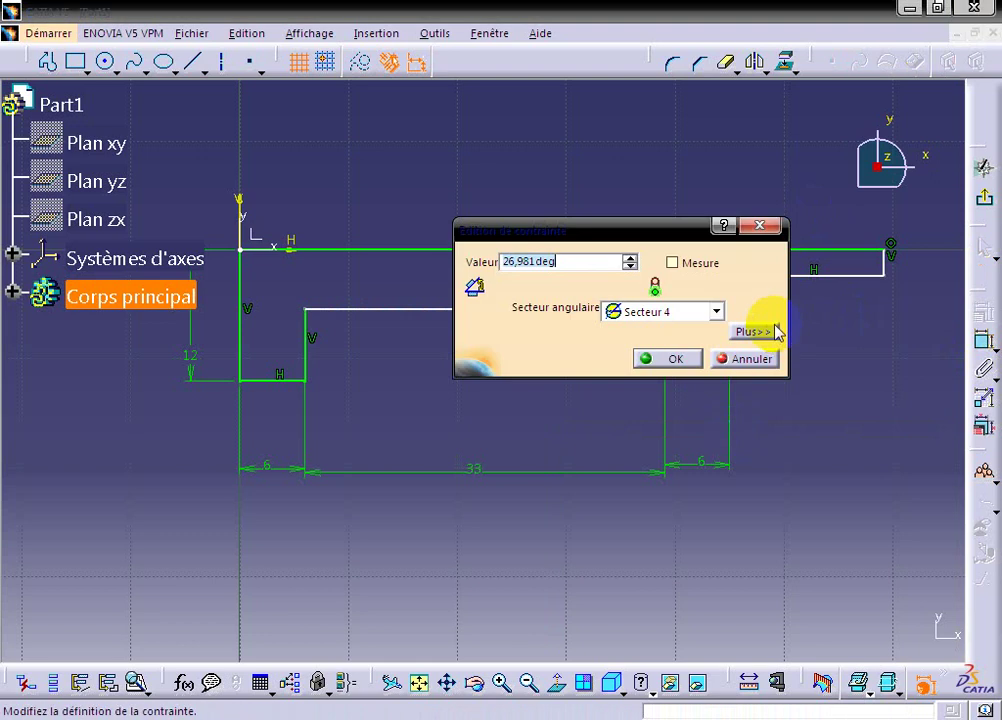
type("10")
key("Return")
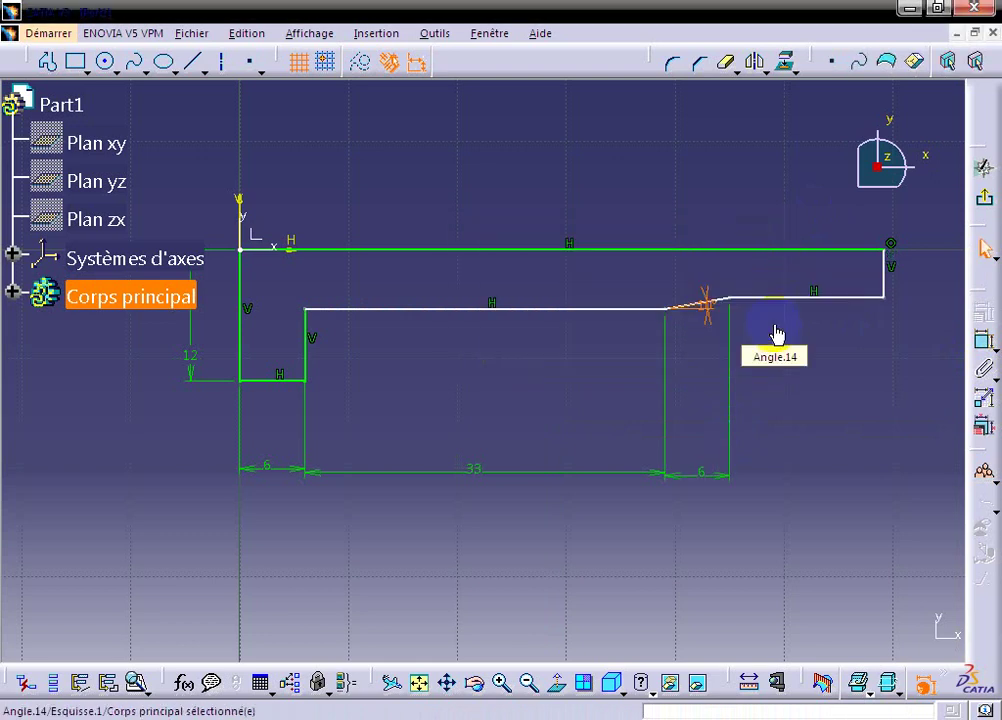
left_click(803, 364)
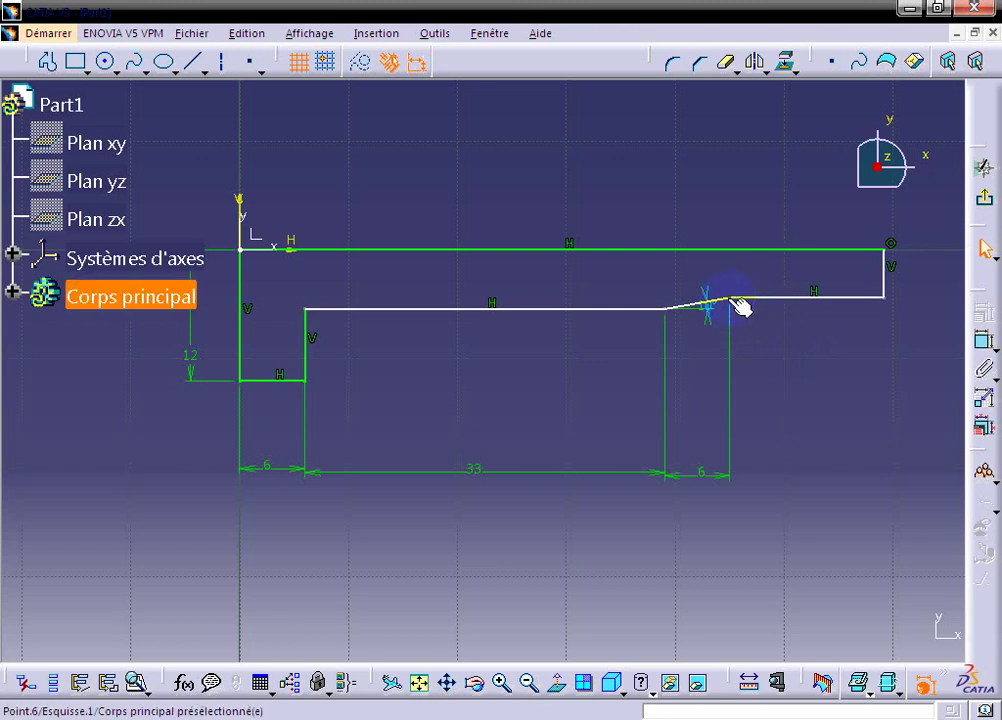
- Delete the vertical line at the profile's right end
mouse_move(740, 296)
left_mouse_down()
mouse_move(744, 306)
mouse_move(787, 310)
left_mouse_up()
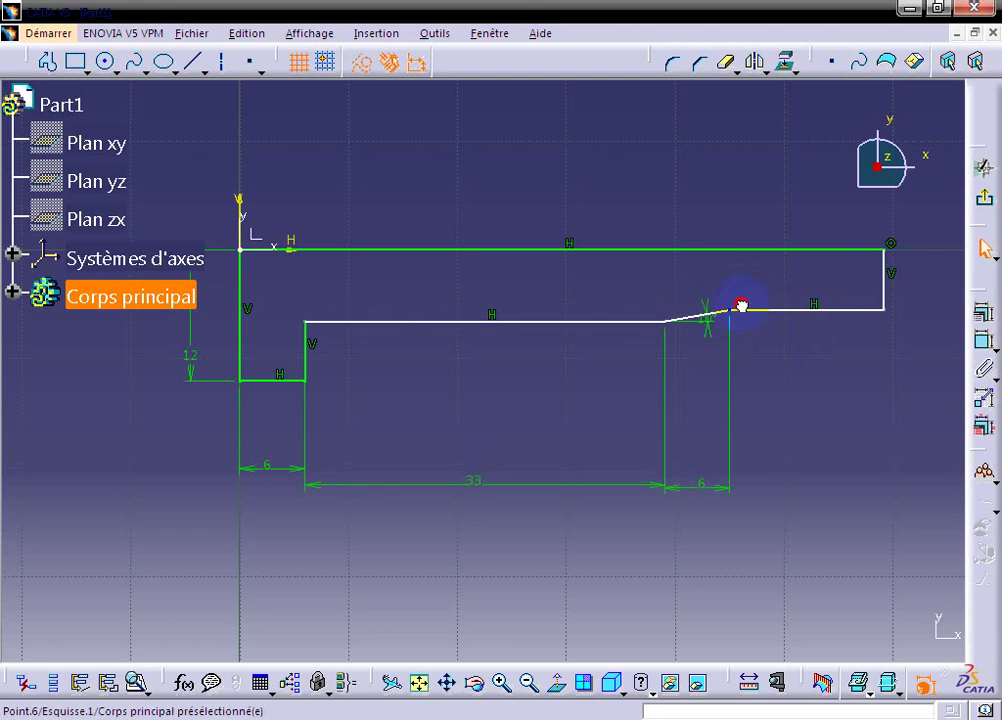
left_click(786, 301)
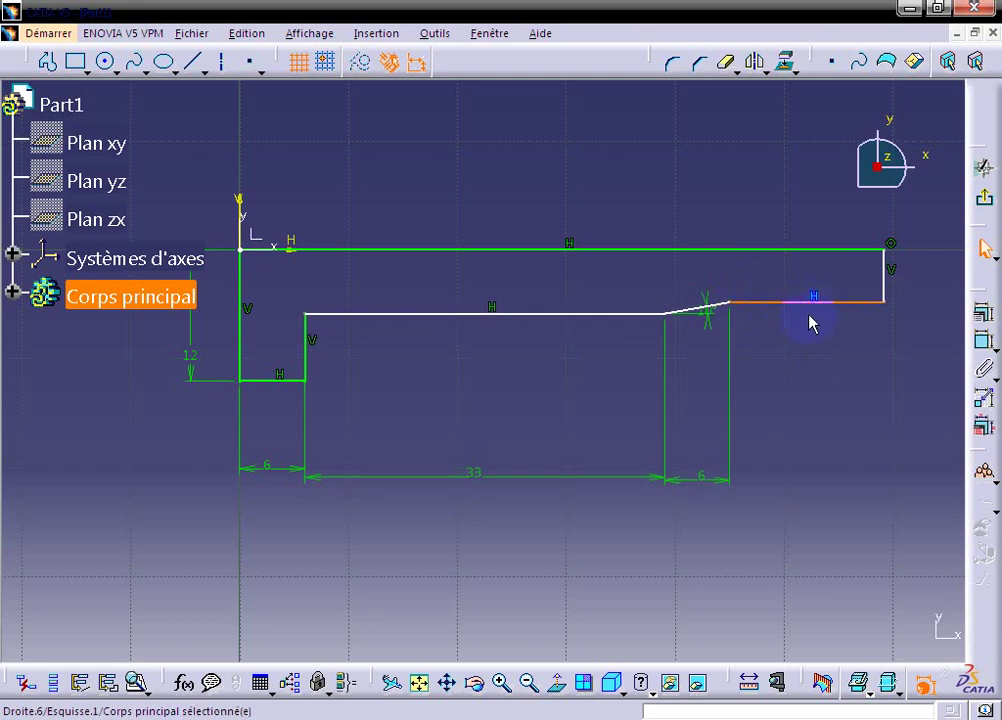
left_click(886, 278)
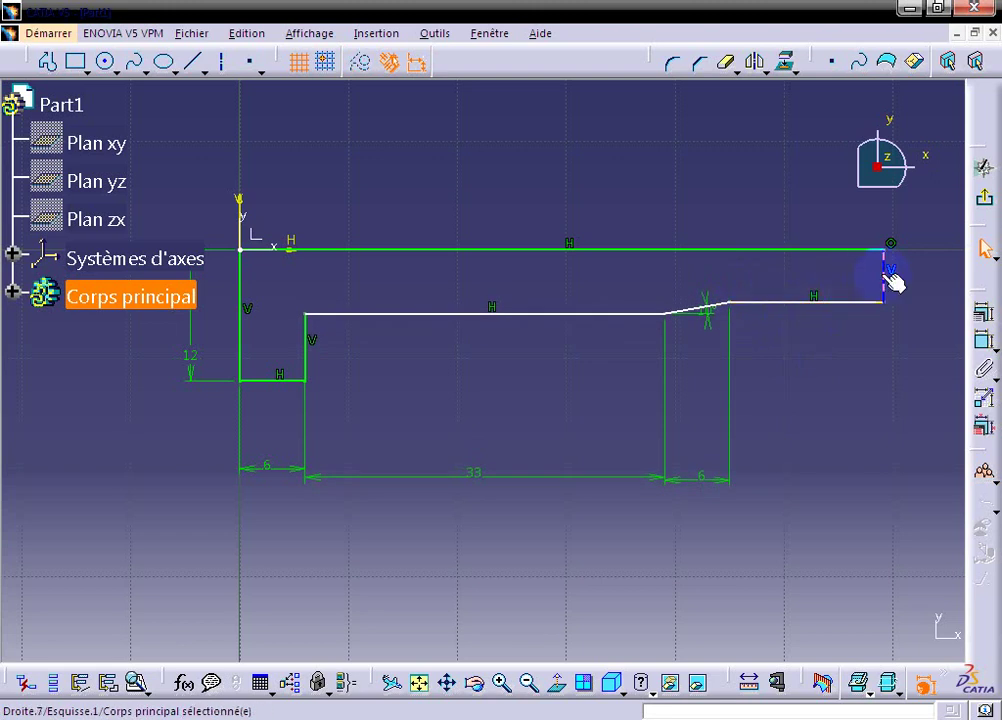
right_click(884, 291)
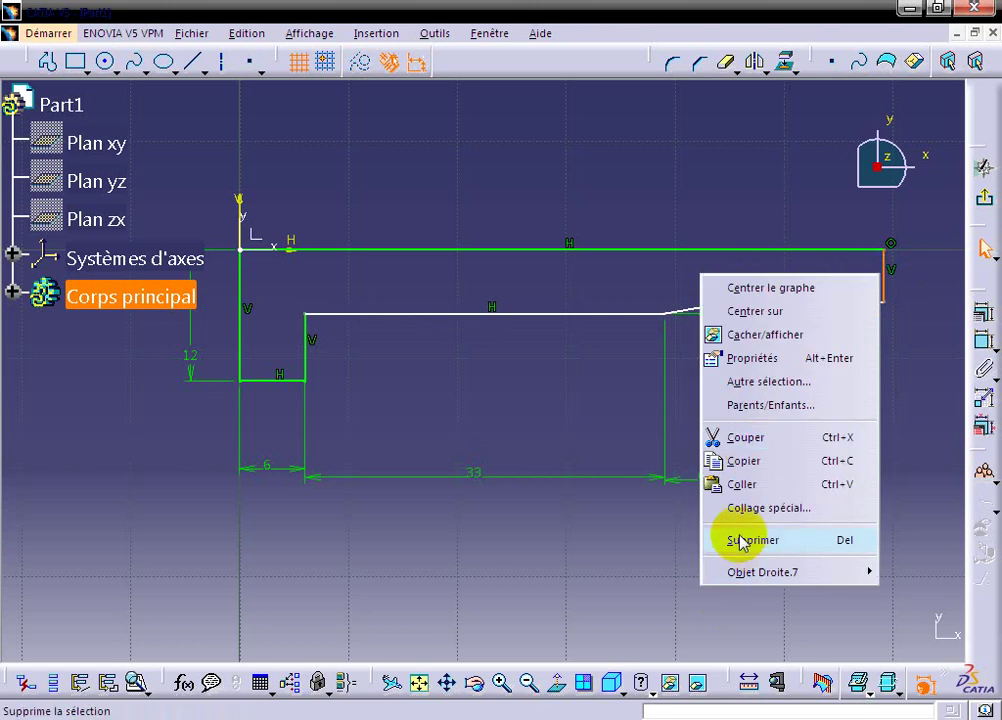
left_click(733, 538)
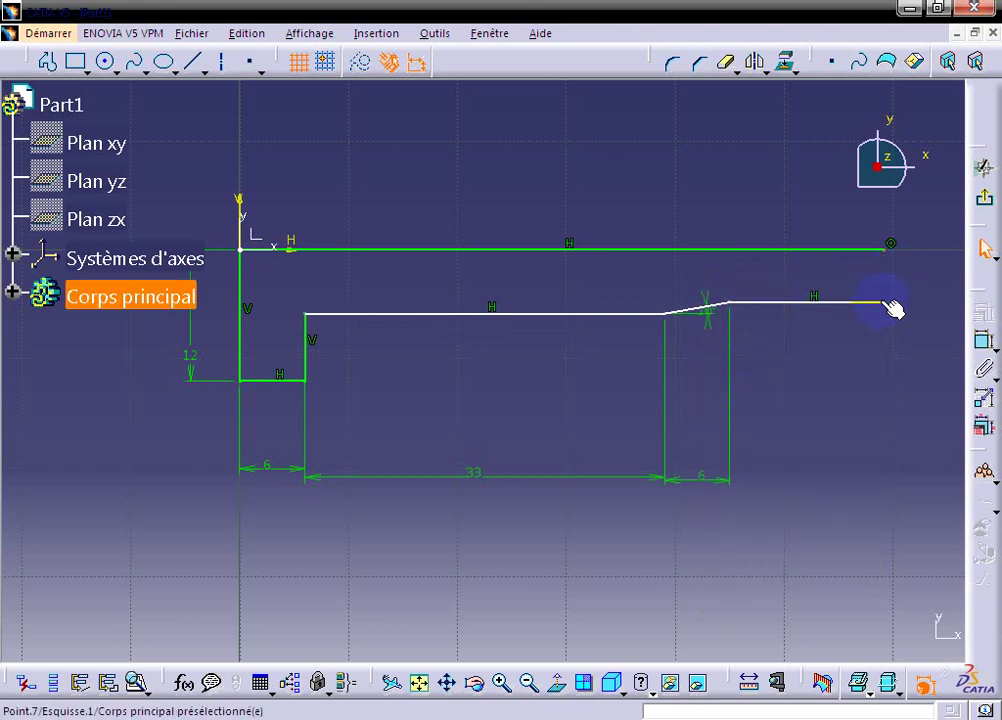
- Shorten, then delete, the short horizontal segment after the taper
left_click_drag(880, 301, 770, 296)
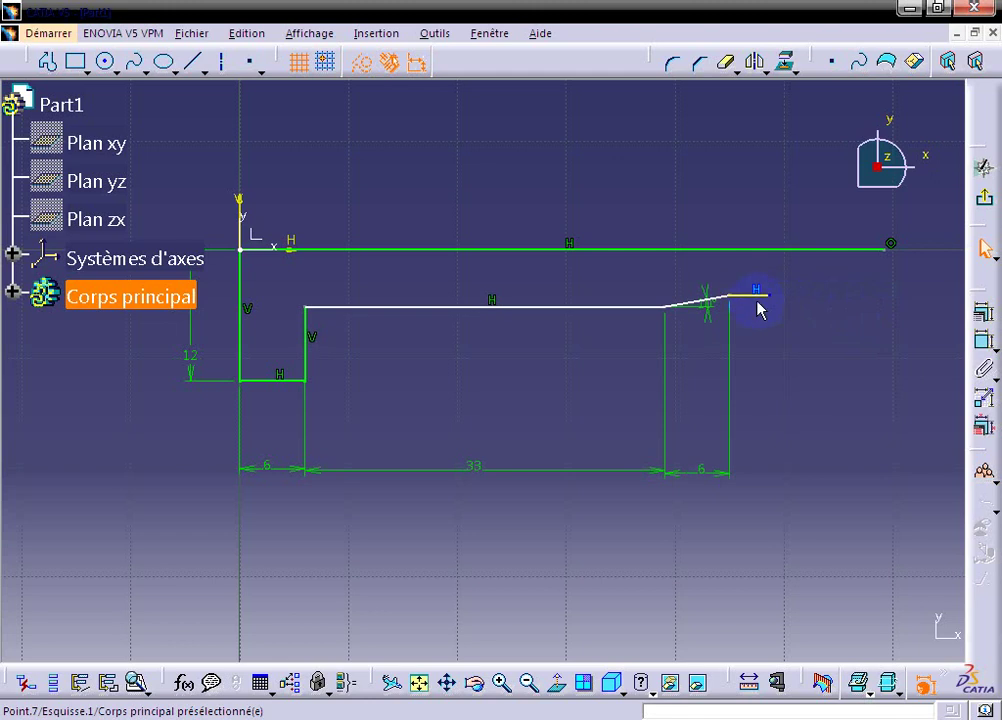
left_click(984, 340)
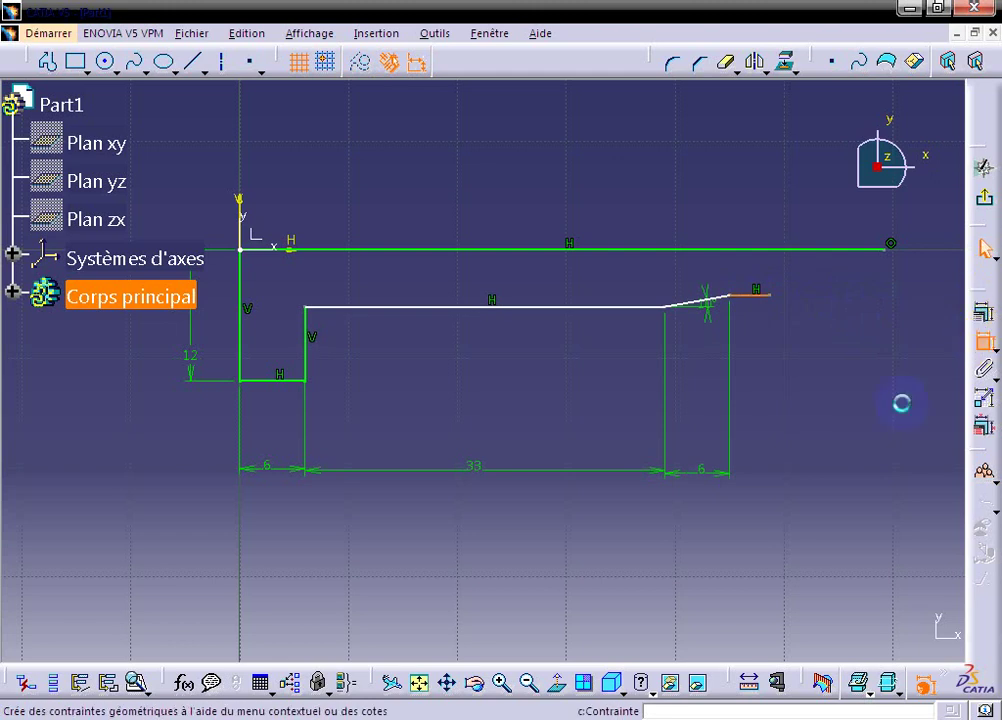
left_click(764, 434)
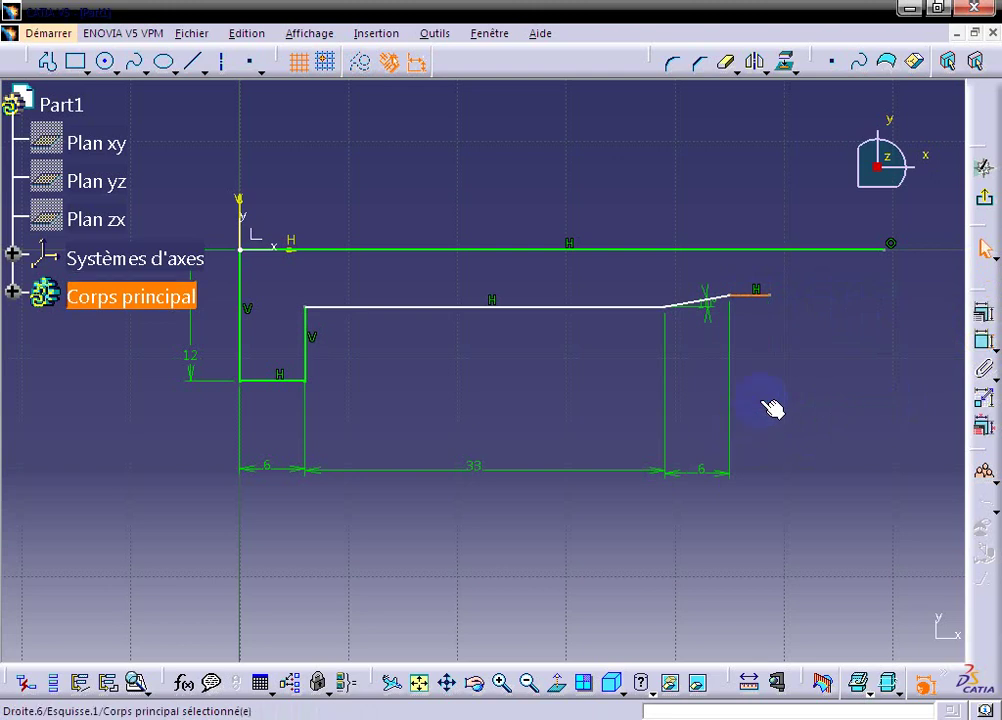
right_click(749, 296)
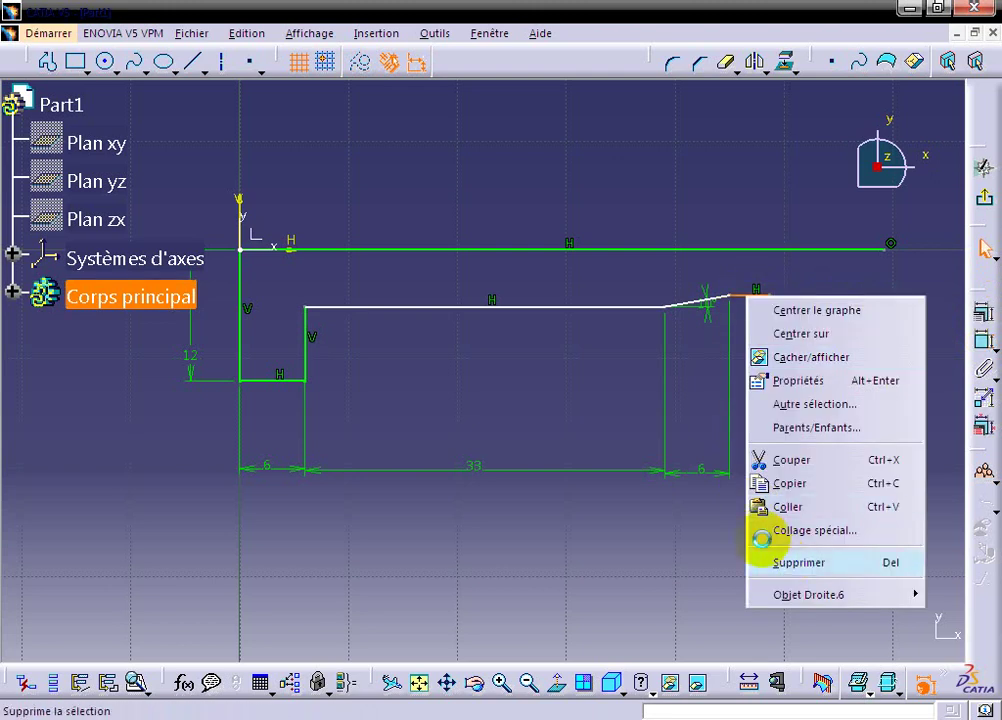
left_click(786, 567)
left_click(47, 61)
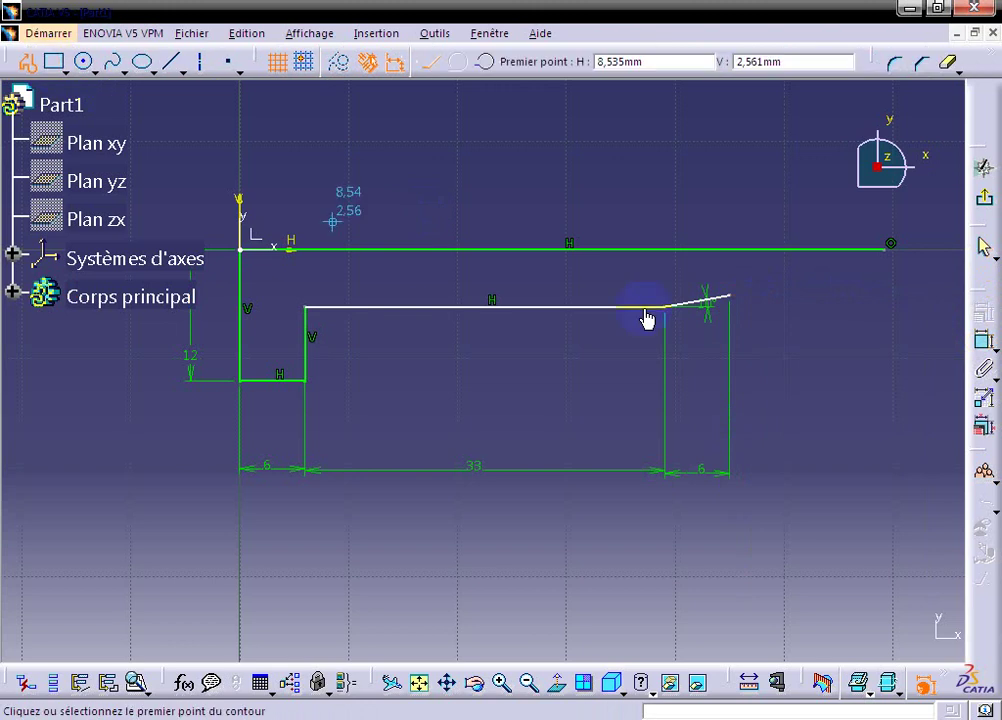
- Draw a short rise, a horizontal step and a vertical line up to the top line
left_click(731, 297)
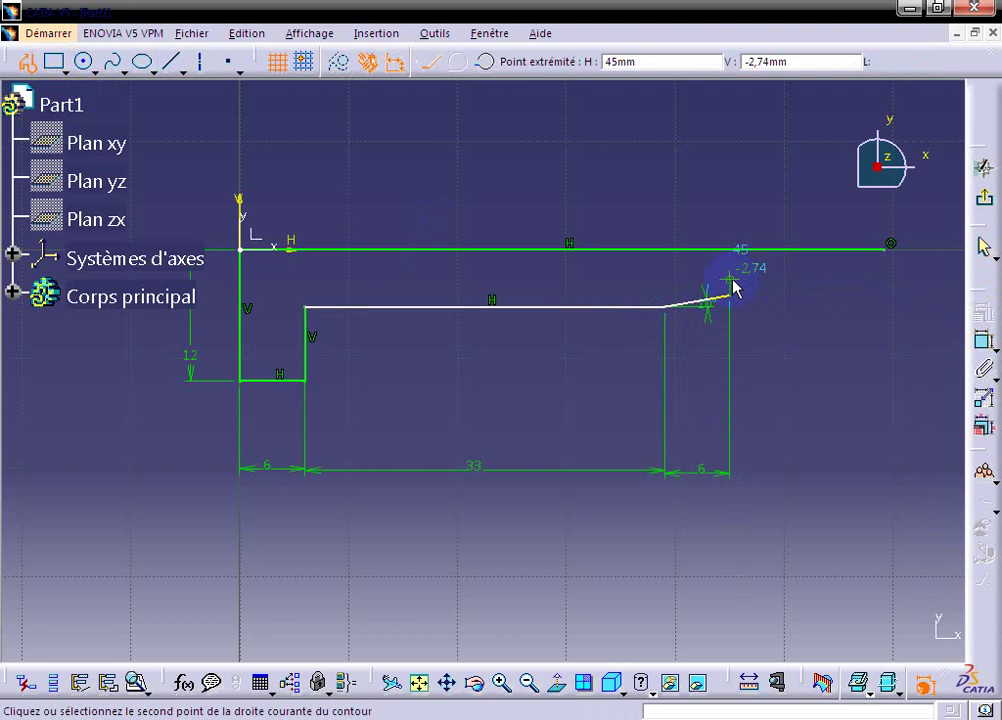
left_click(731, 281)
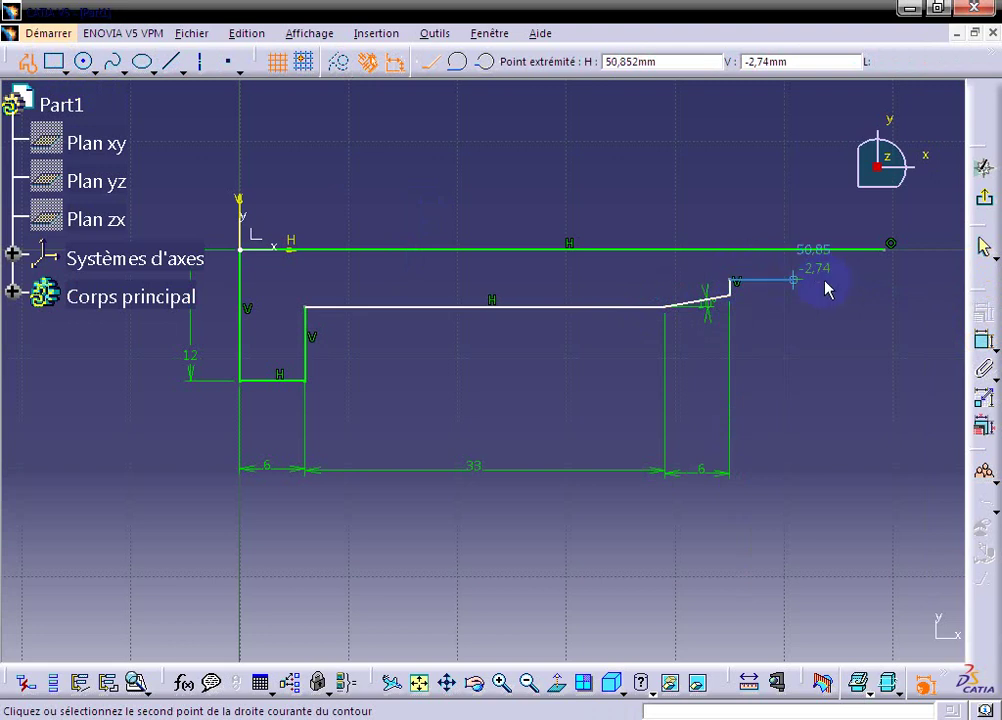
left_click(885, 281)
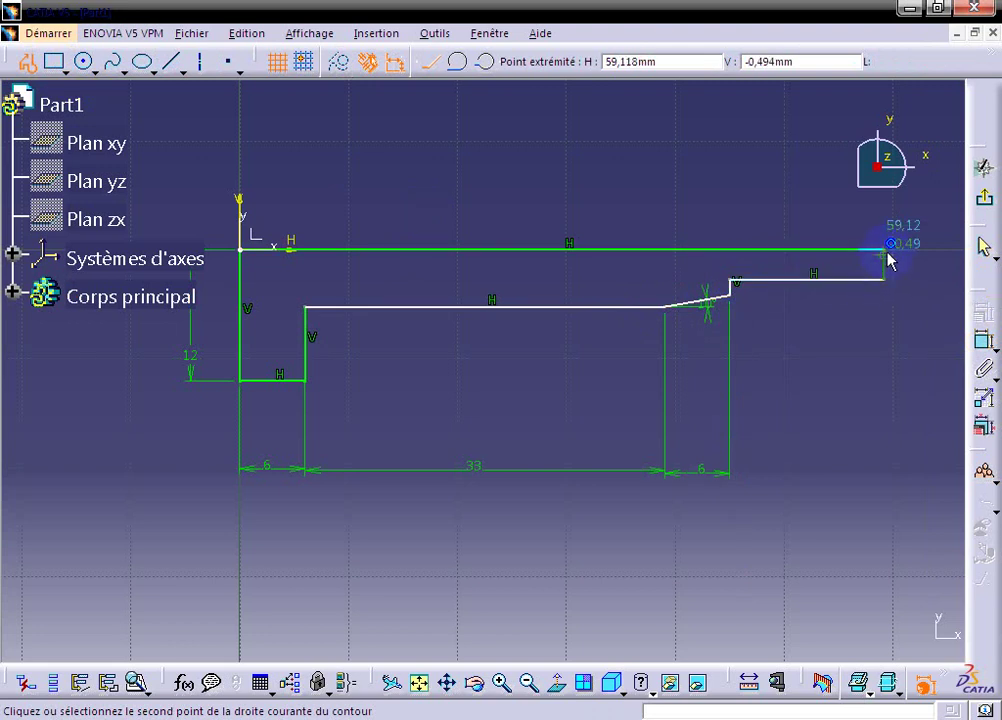
left_click(886, 248)
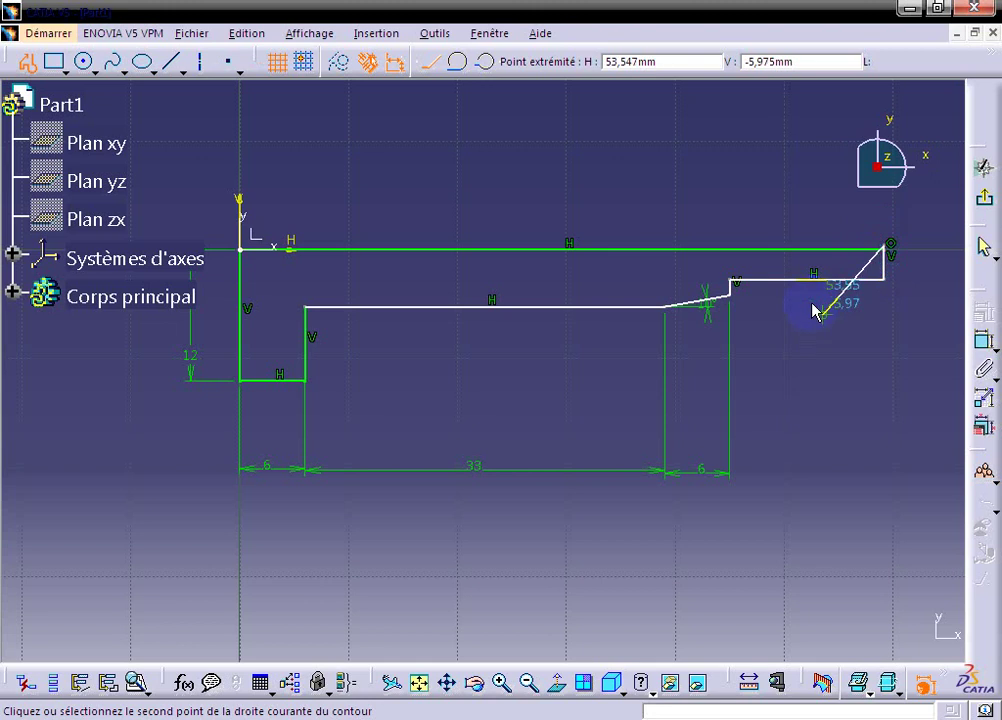
key("Escape")
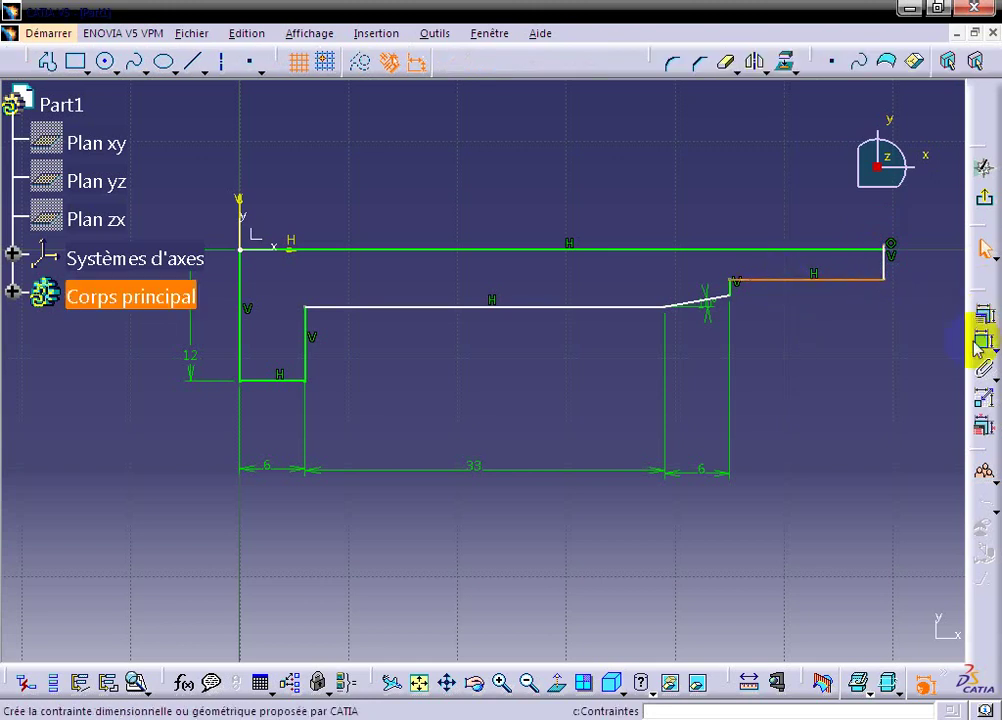
- Dimension the new horizontal step to 26 mm
left_click(984, 338)
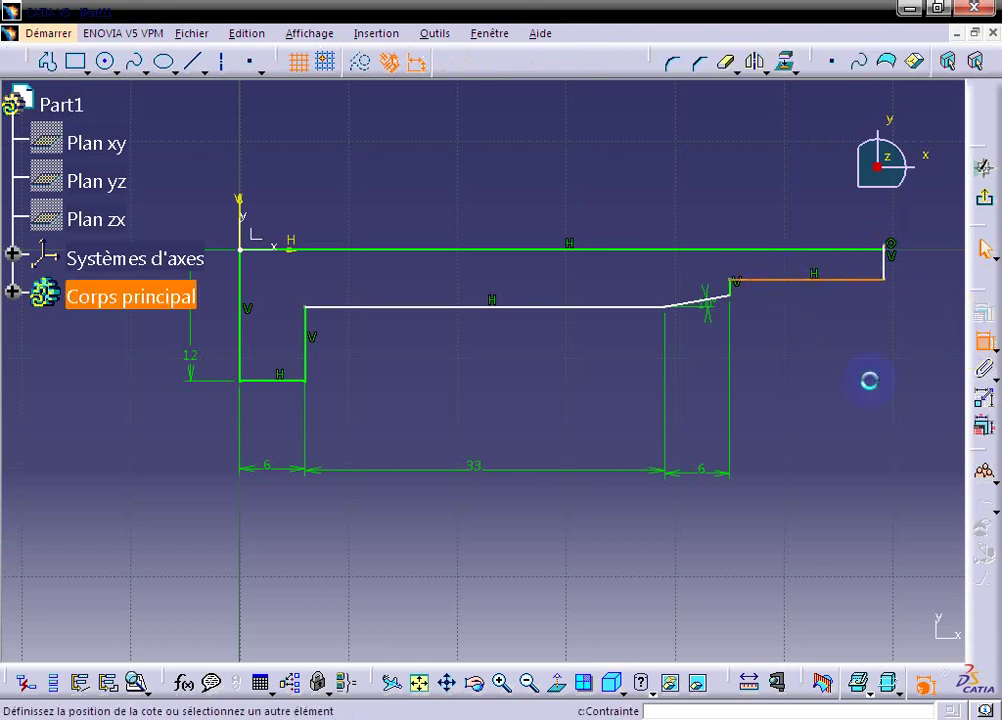
left_click(793, 470)
double_click(788, 465)
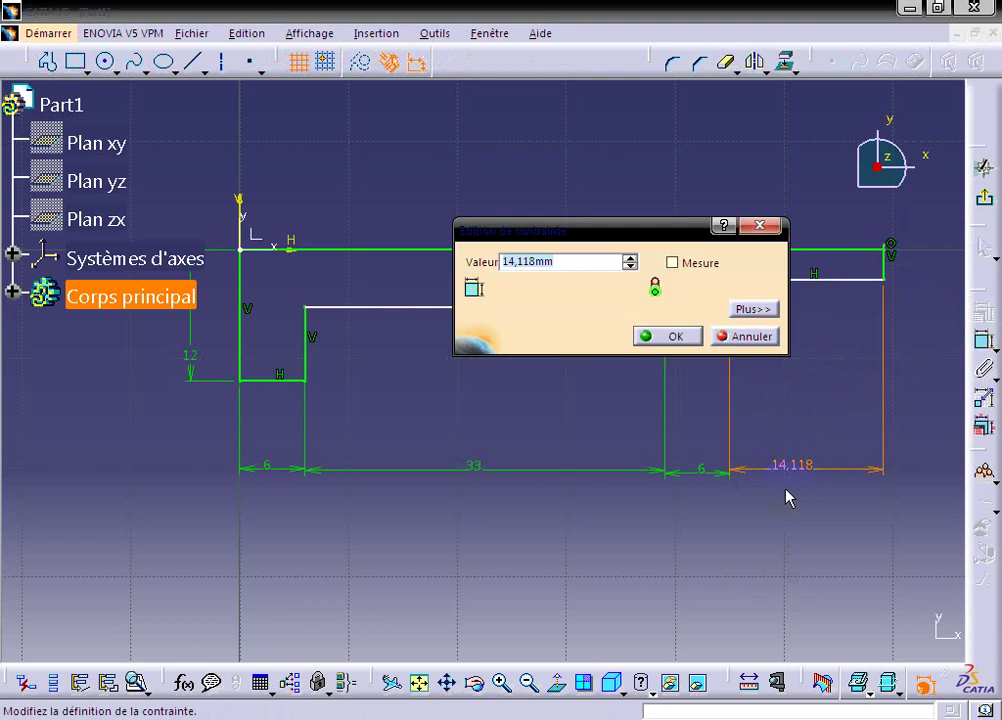
type("2")
type("6")
key("Return")
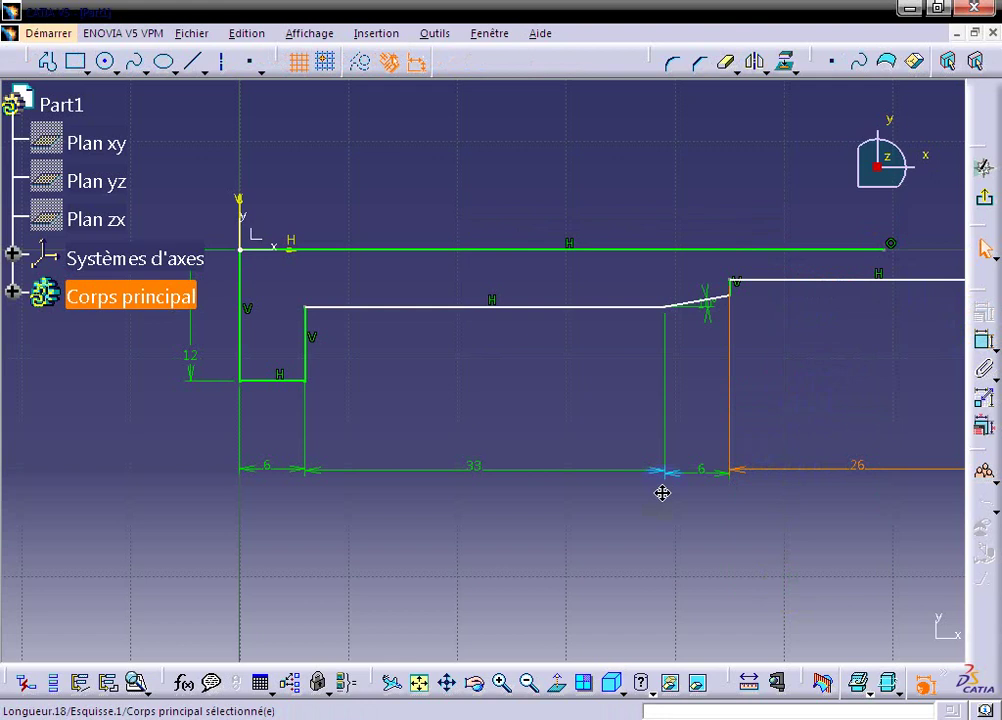
middle_click_drag(867, 239, 628, 361)
key("Escape")
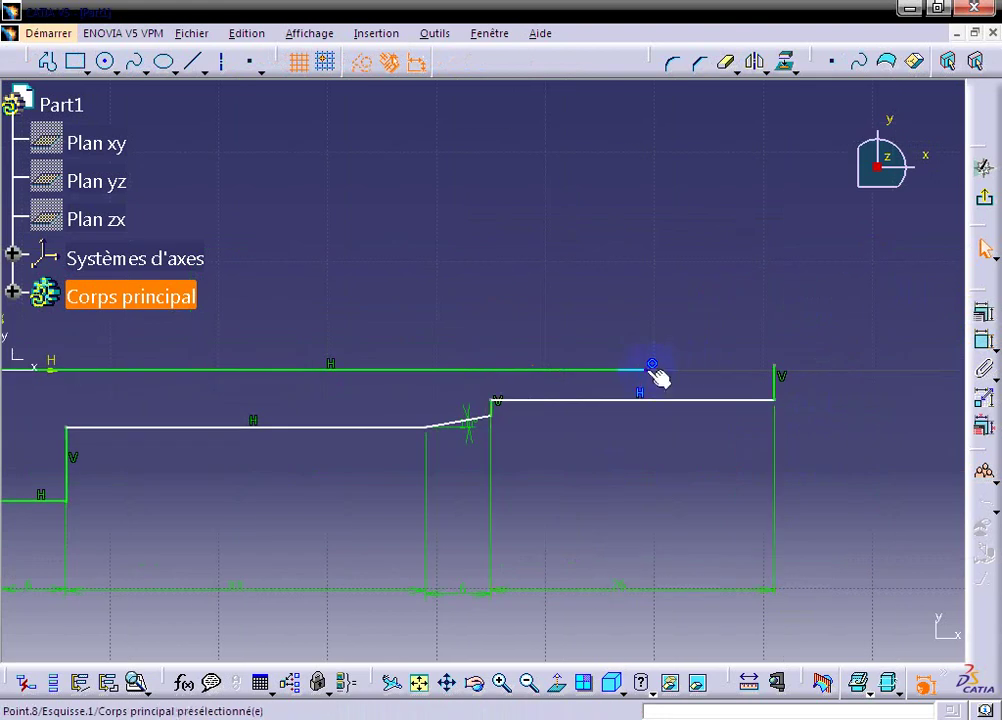
- Make the profile's end point coincident with the top line
left_click(782, 371, "ctrl")
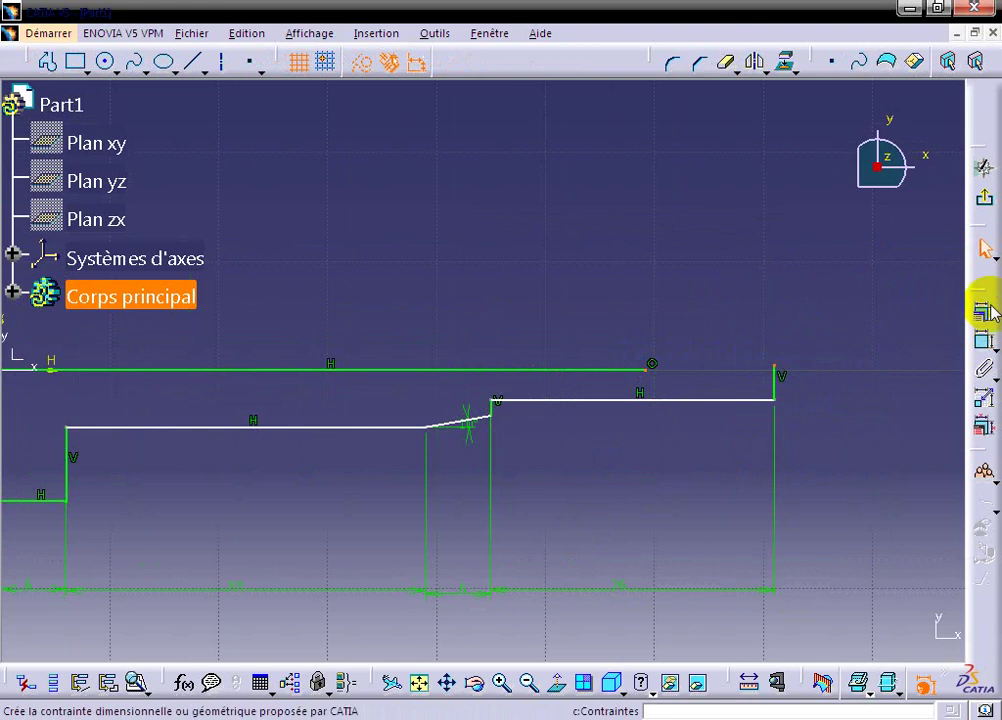
left_click(984, 311)
left_click(518, 298)
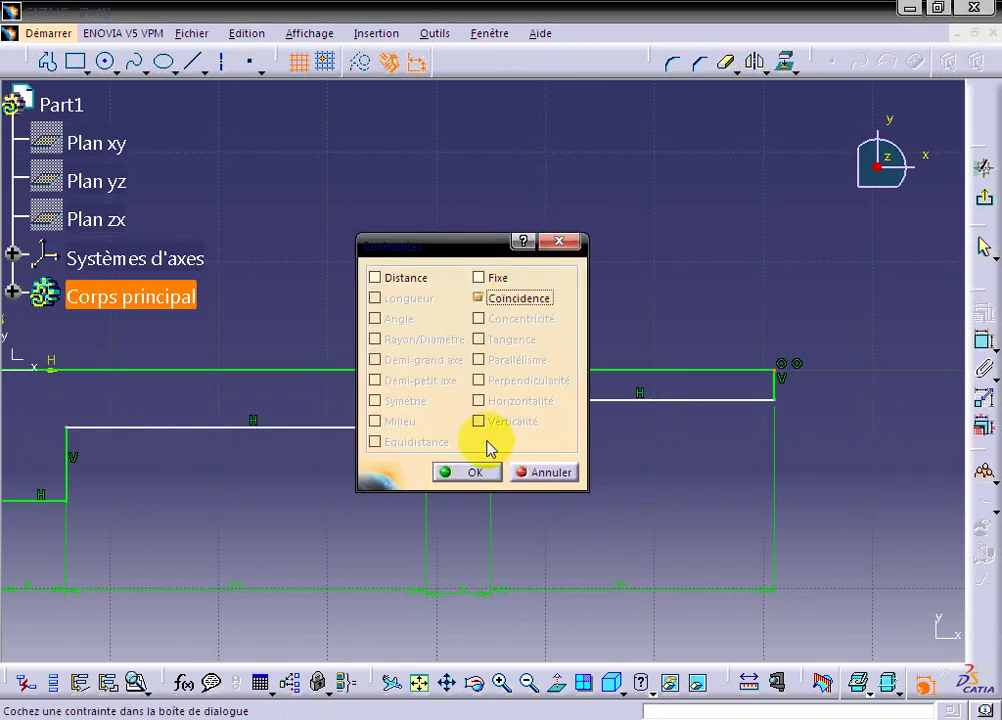
left_click(495, 472)
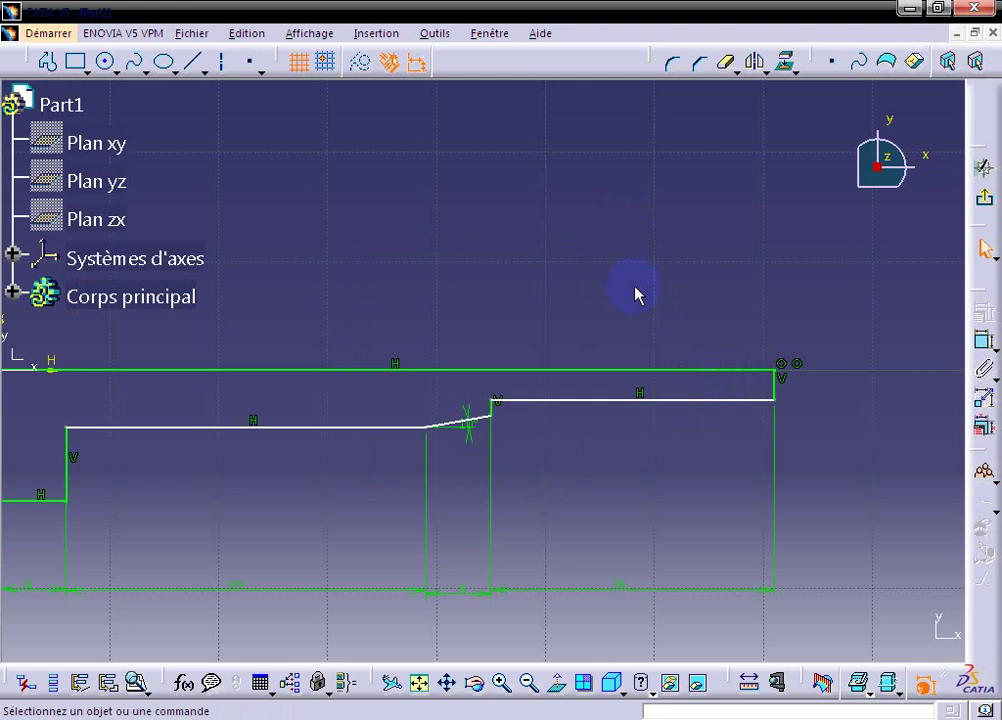
- Dimension the last step's height from the top line to 4 mm
left_click(733, 400)
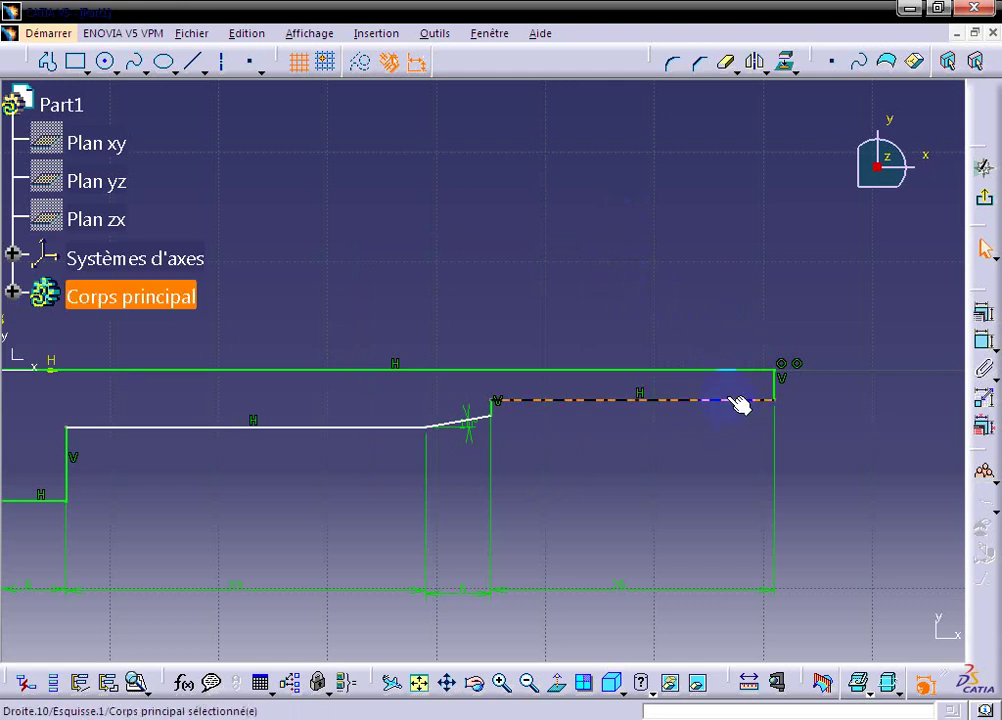
left_click(984, 341)
left_click(790, 352)
left_click(733, 392)
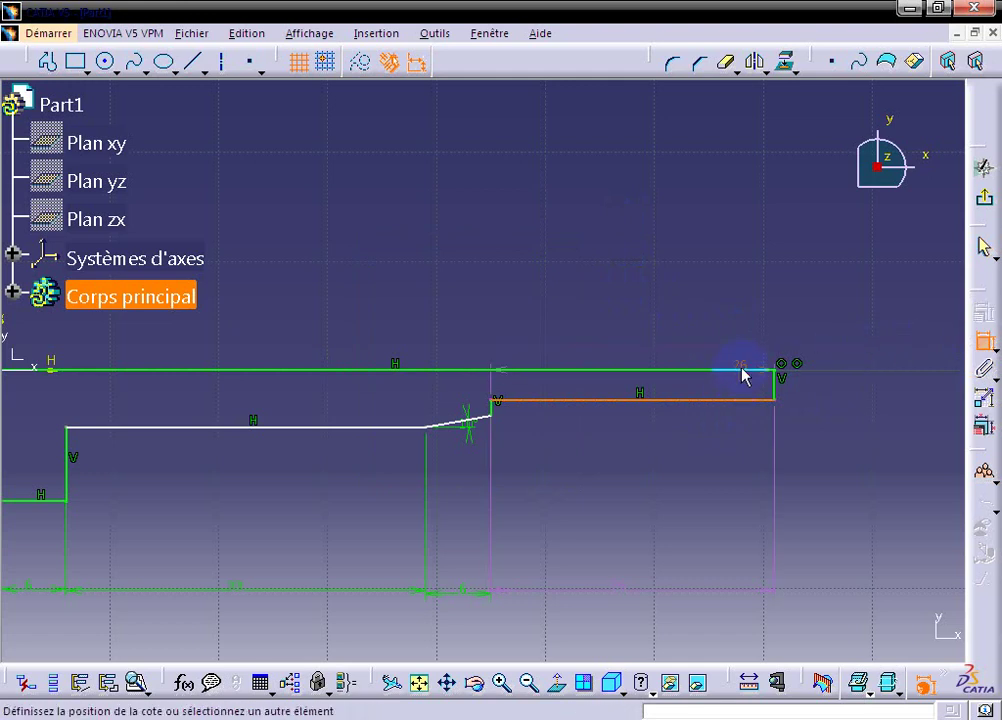
left_click(727, 375)
left_click(822, 338)
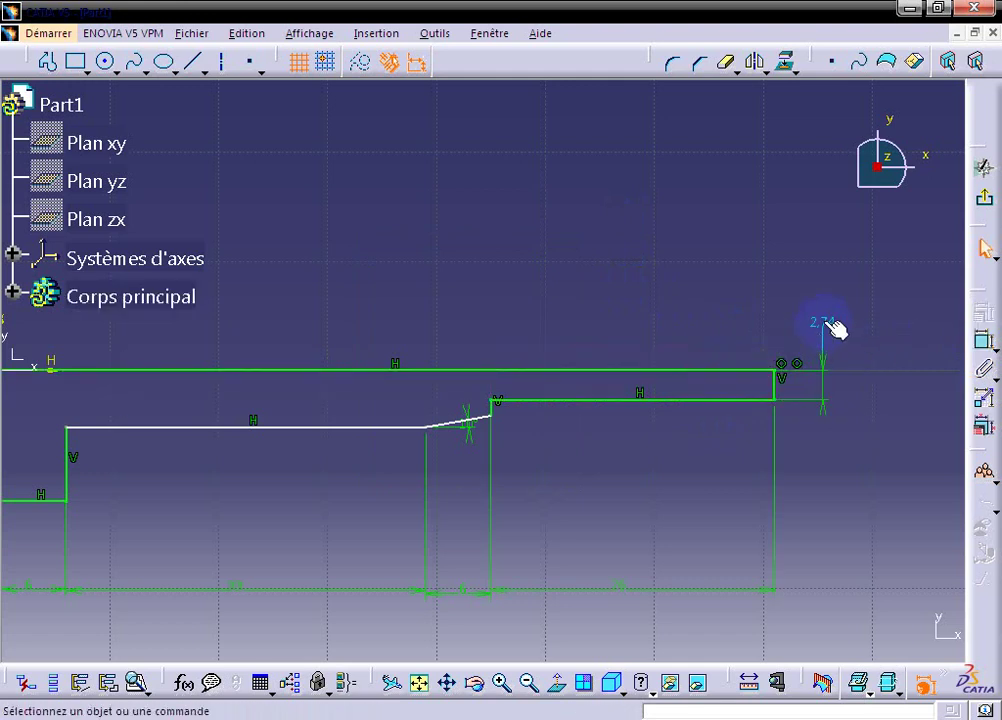
double_click(822, 320)
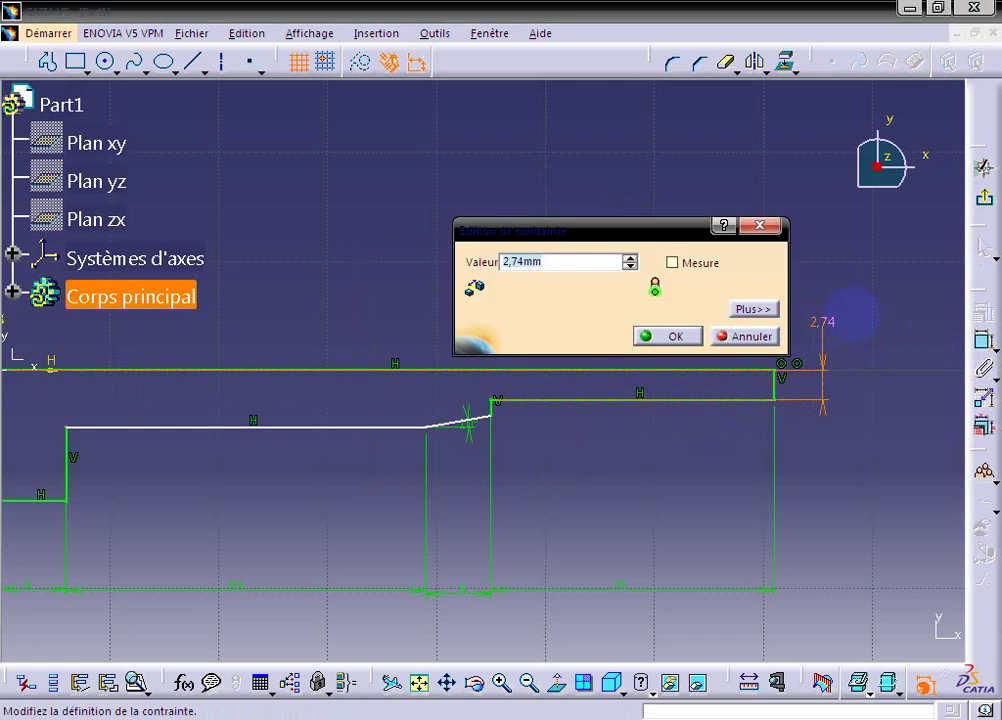
type("4")
key("Return")
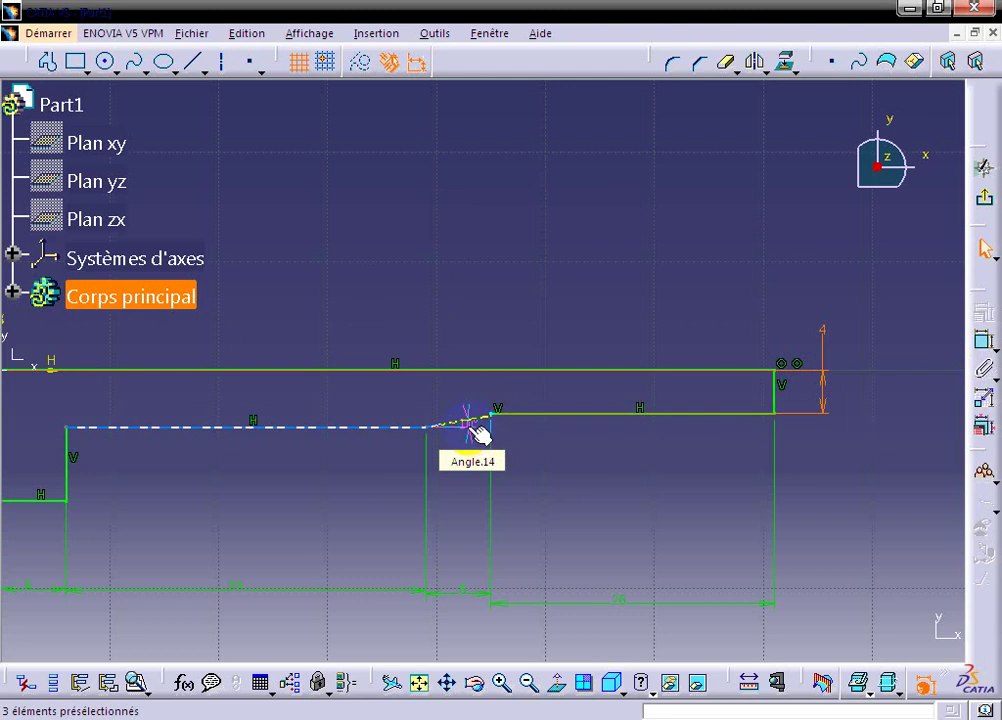
- Lower the long middle line, then delete an unwanted dimension to the top line
left_click_drag(396, 440, 400, 457)
left_click(400, 455)
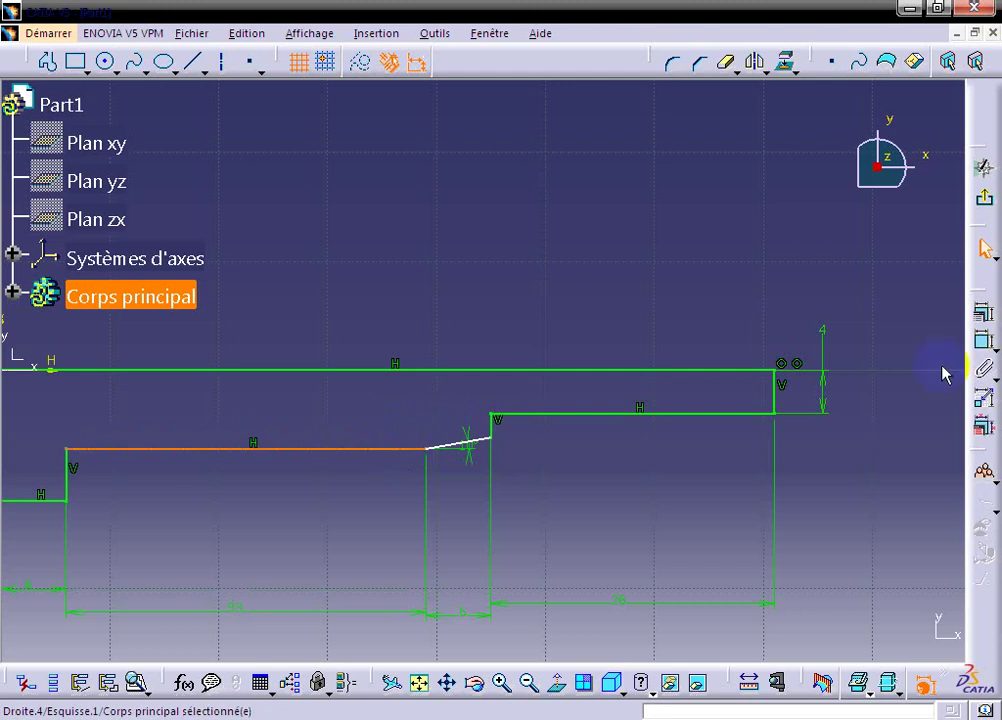
left_click(980, 343)
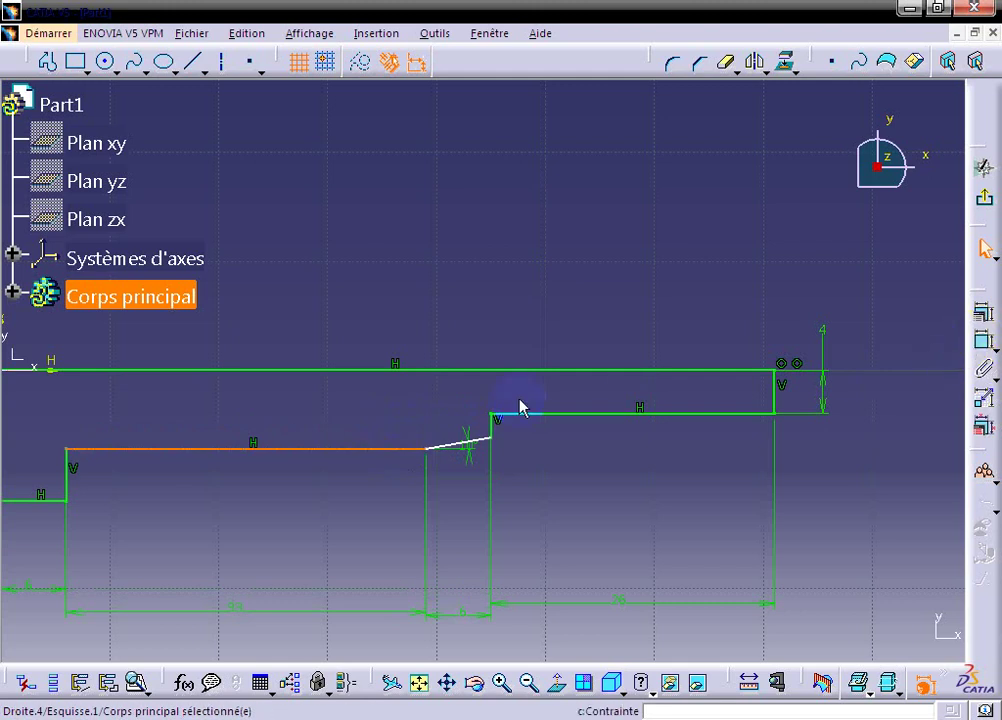
left_click(403, 370)
left_click(980, 341)
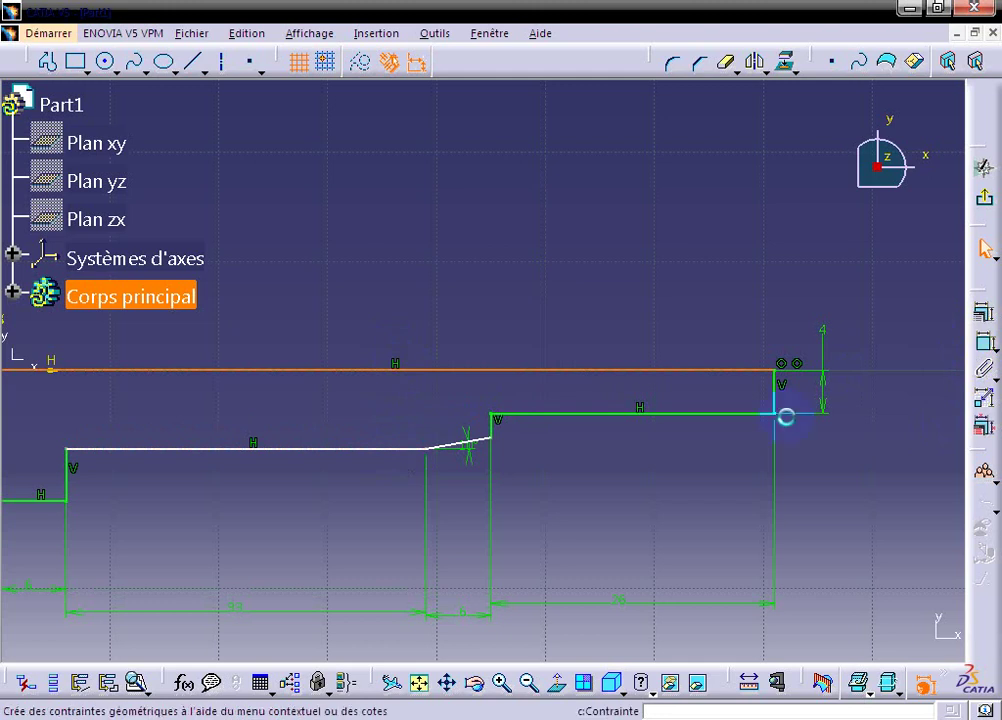
left_click(398, 448)
left_click(395, 447)
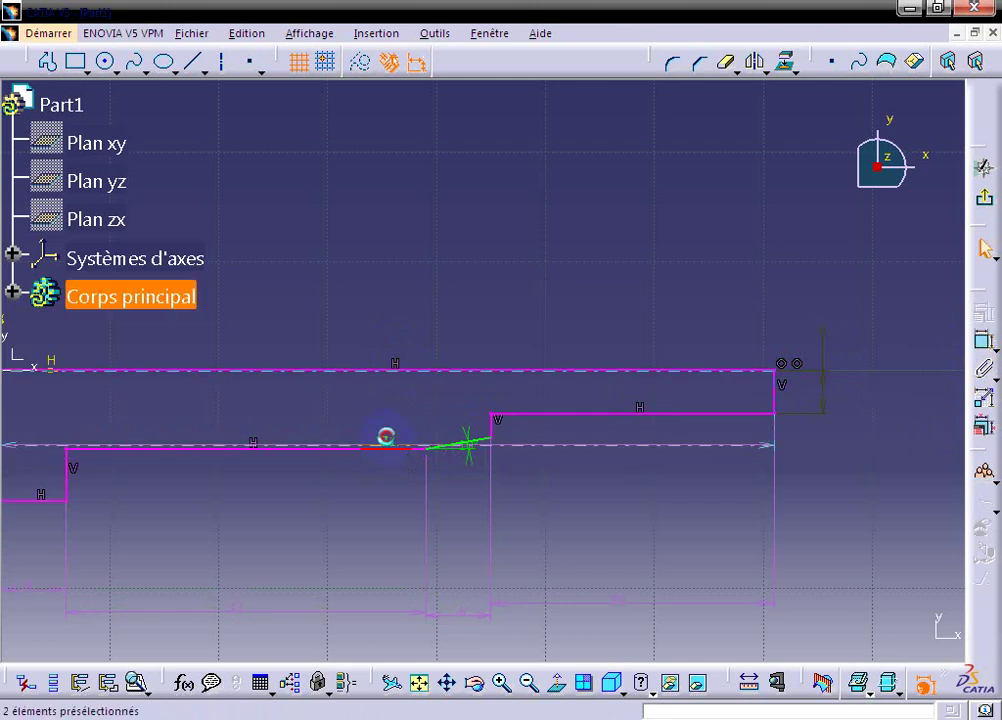
right_click(386, 437)
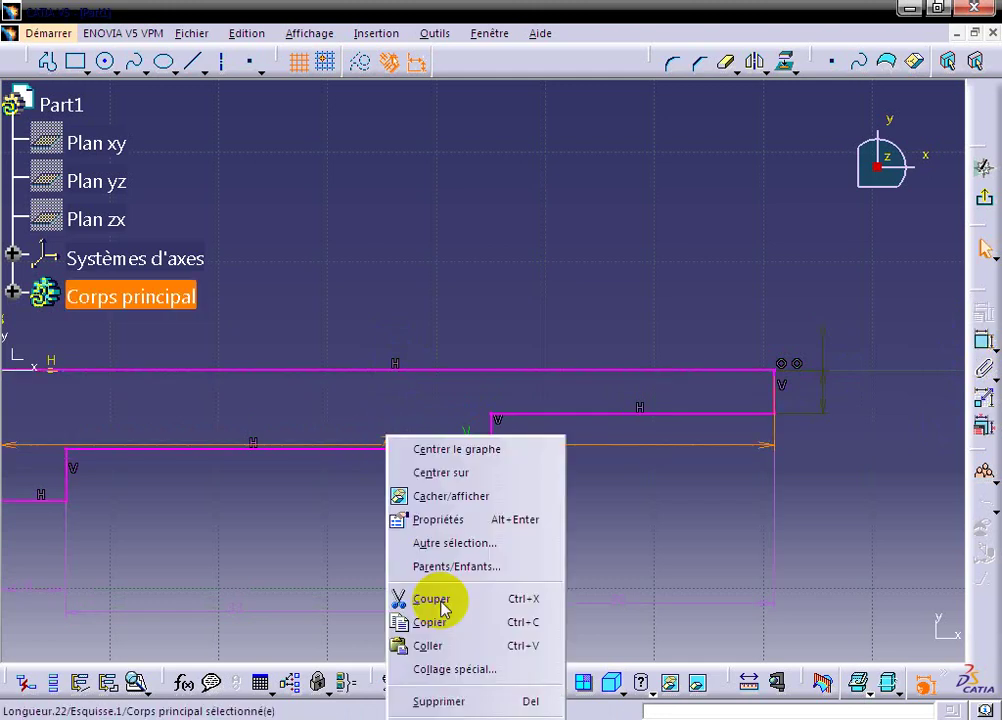
left_click(447, 700)
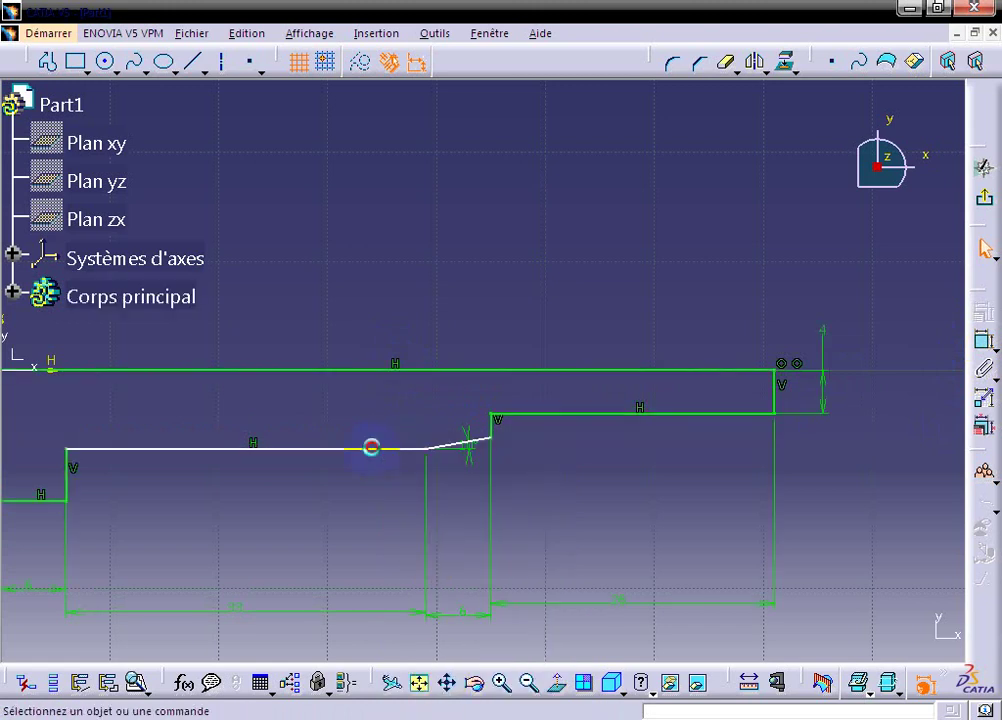
- Dimension the middle line's distance to the top line with the value 11.5
left_click(371, 447)
left_click(983, 341)
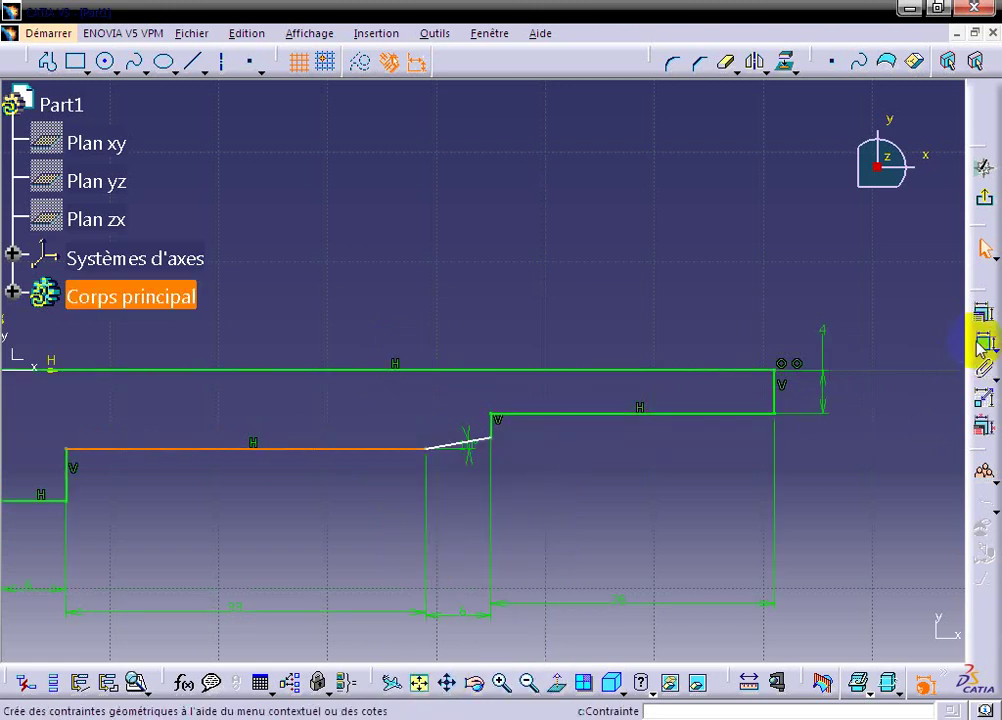
left_click(461, 372)
left_click(405, 291)
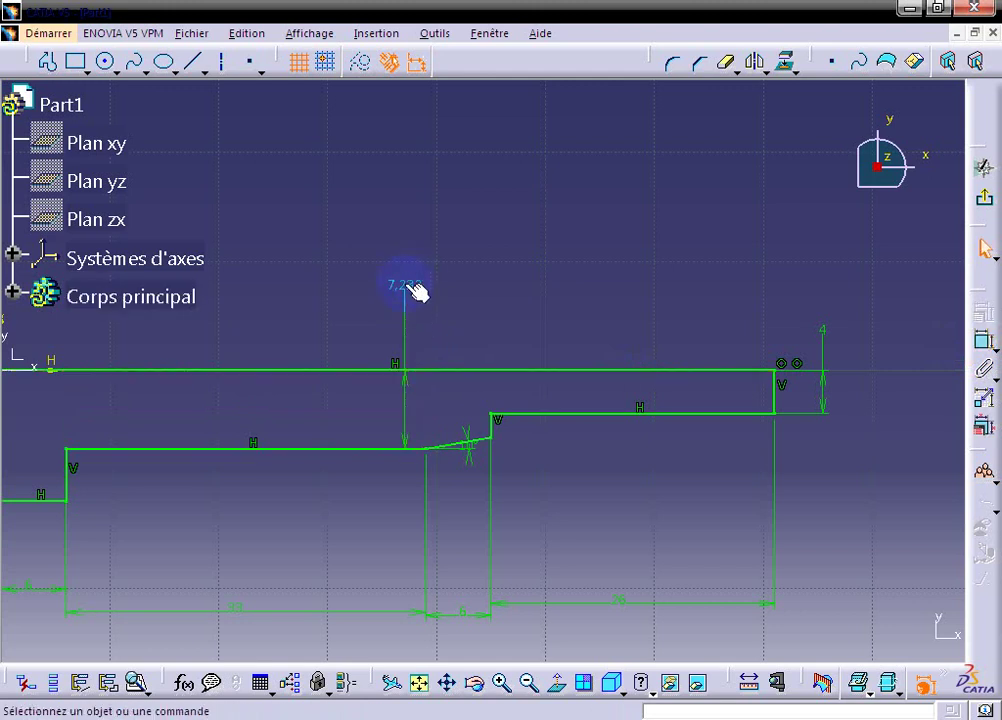
double_click(410, 288)
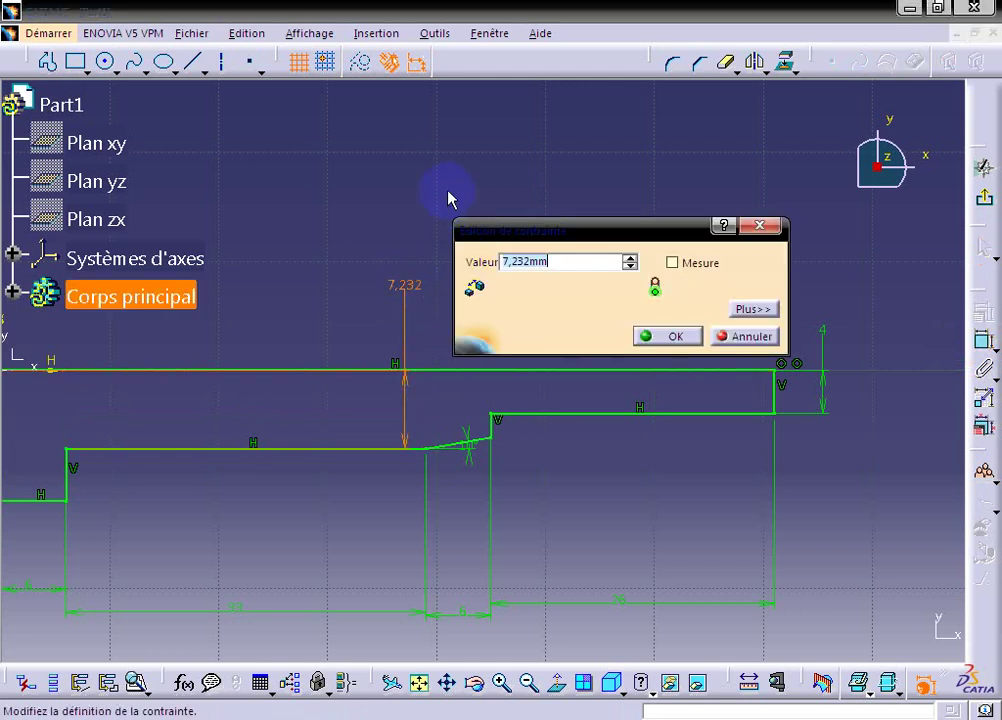
type("11")
type(".5")
key("Return")
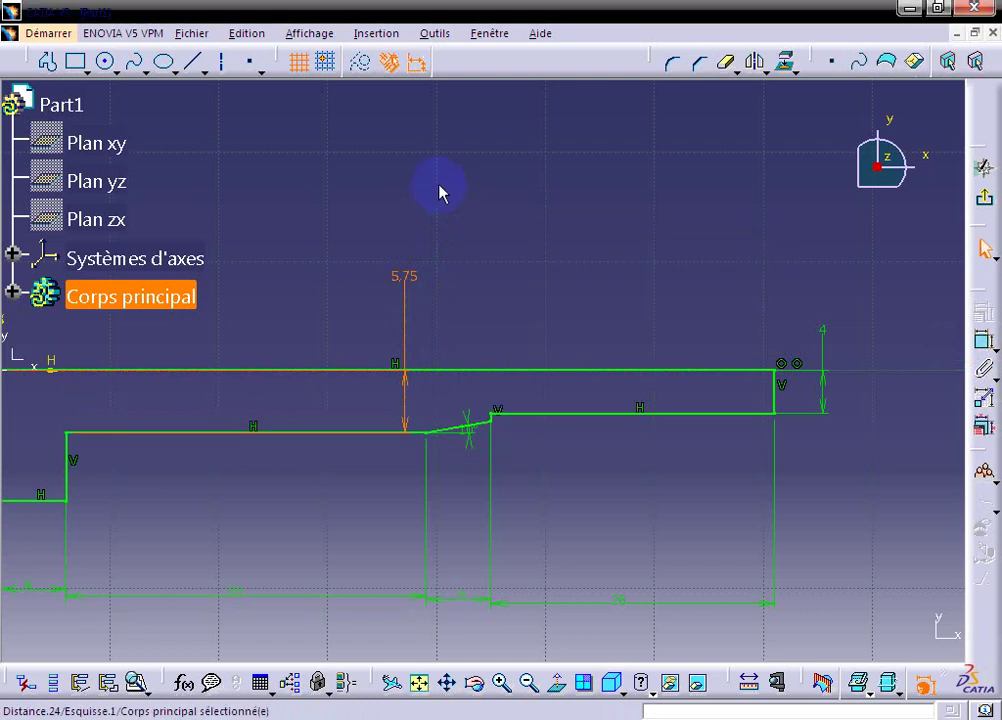
- Bring the whole profile into view and exit the sketch to Part Design
left_click(519, 145)
mouse_move(501, 186)
middle_mouse_down()
mouse_move(707, 174)
mouse_move(670, 229)
middle_mouse_up()
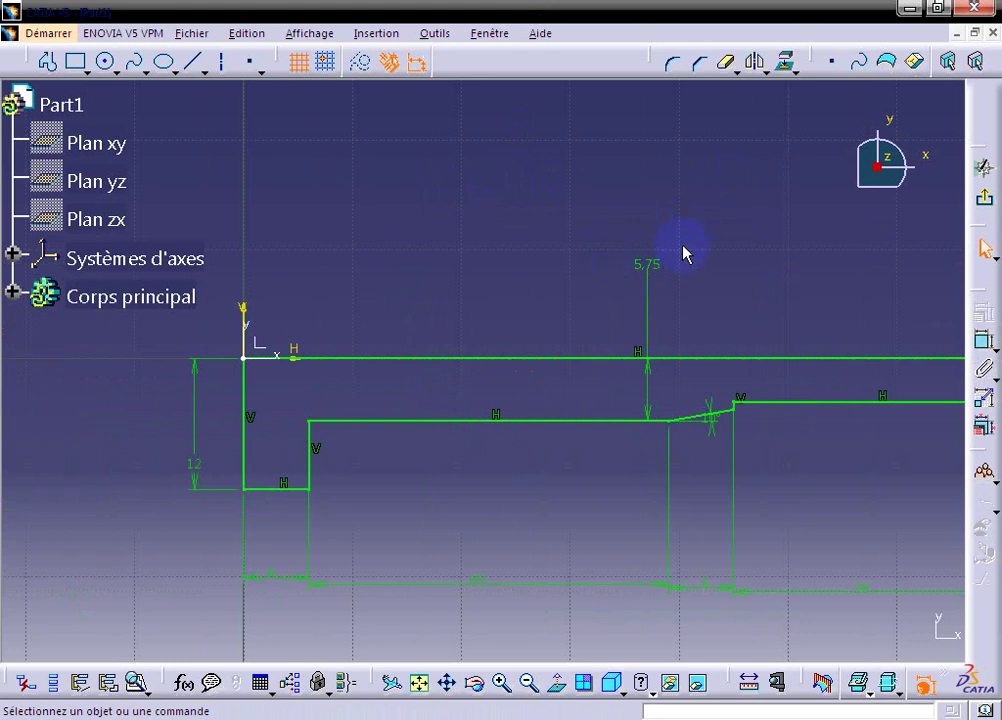
middle_click_drag(483, 202, 369, 211)
left_click(983, 199)
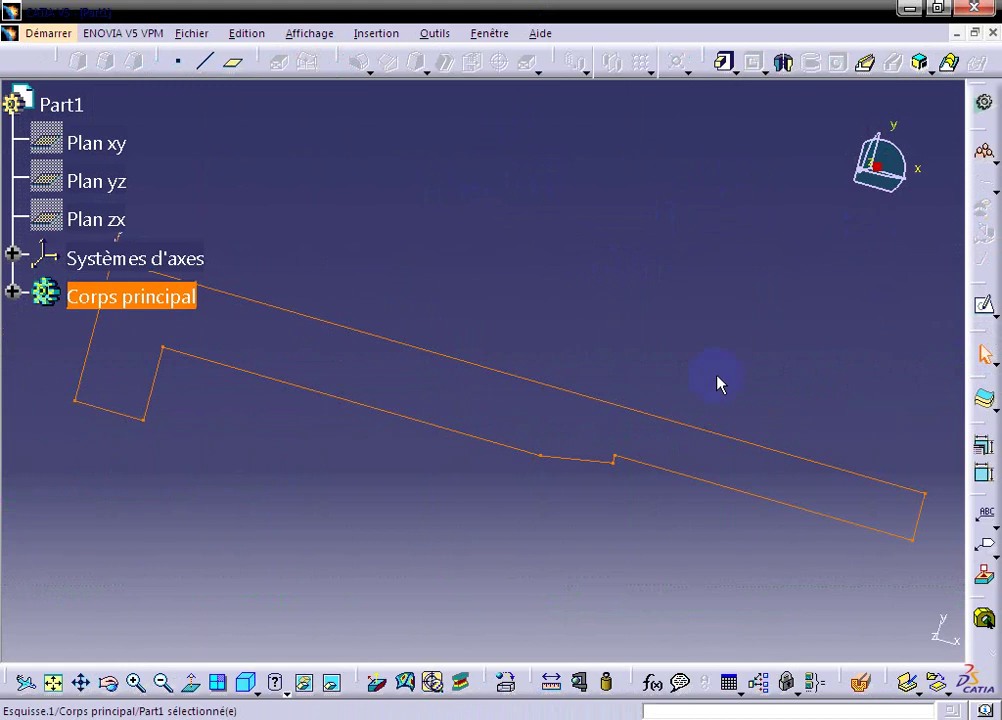
- Revolve the sketch 360° about the horizontal axis into the stepped shaft, then select Plan xy
left_click(783, 62)
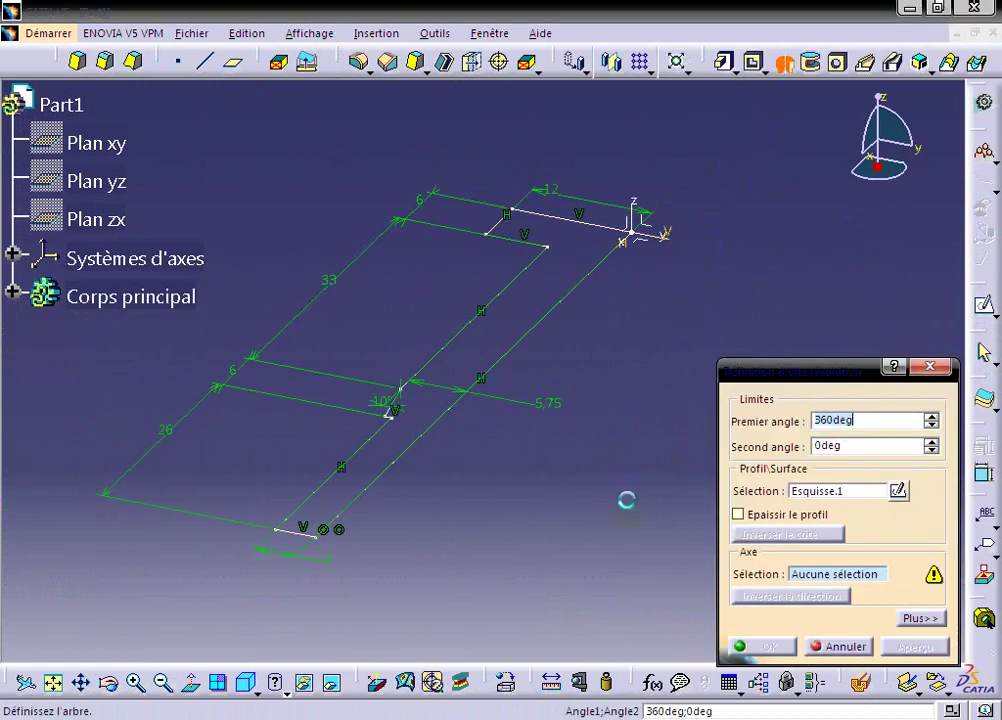
left_click(622, 233)
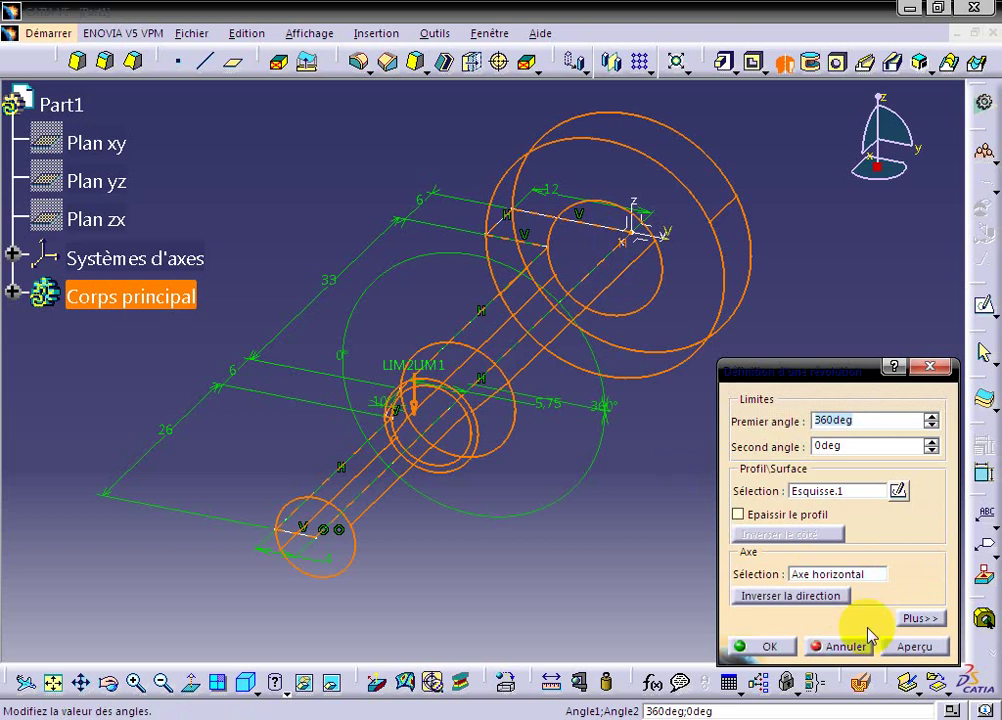
left_click(765, 647)
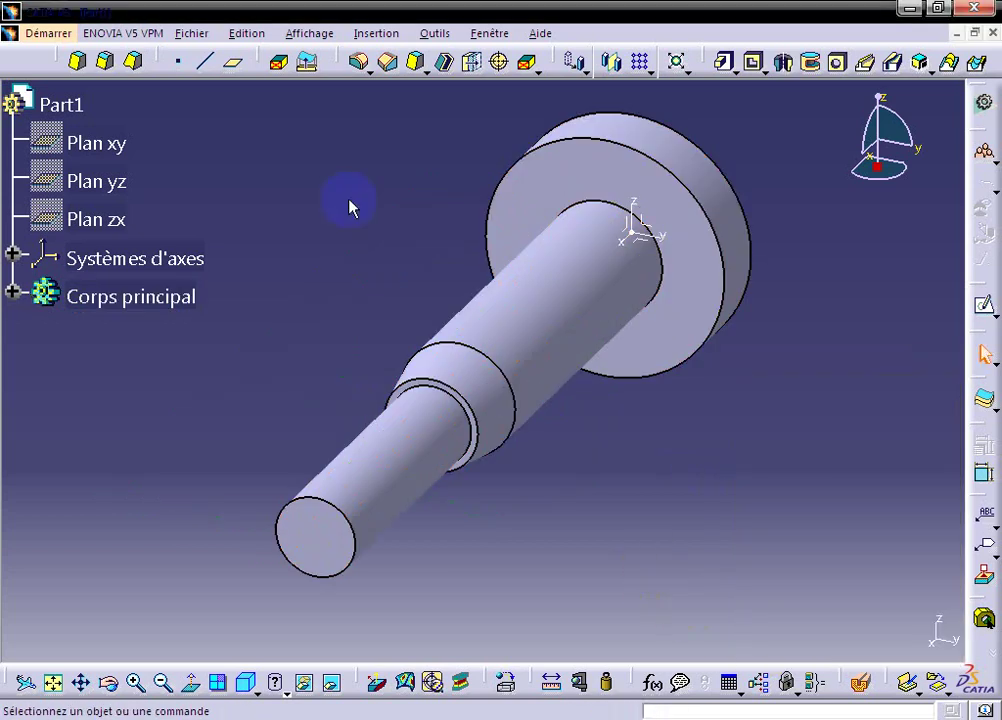
left_click(100, 144)
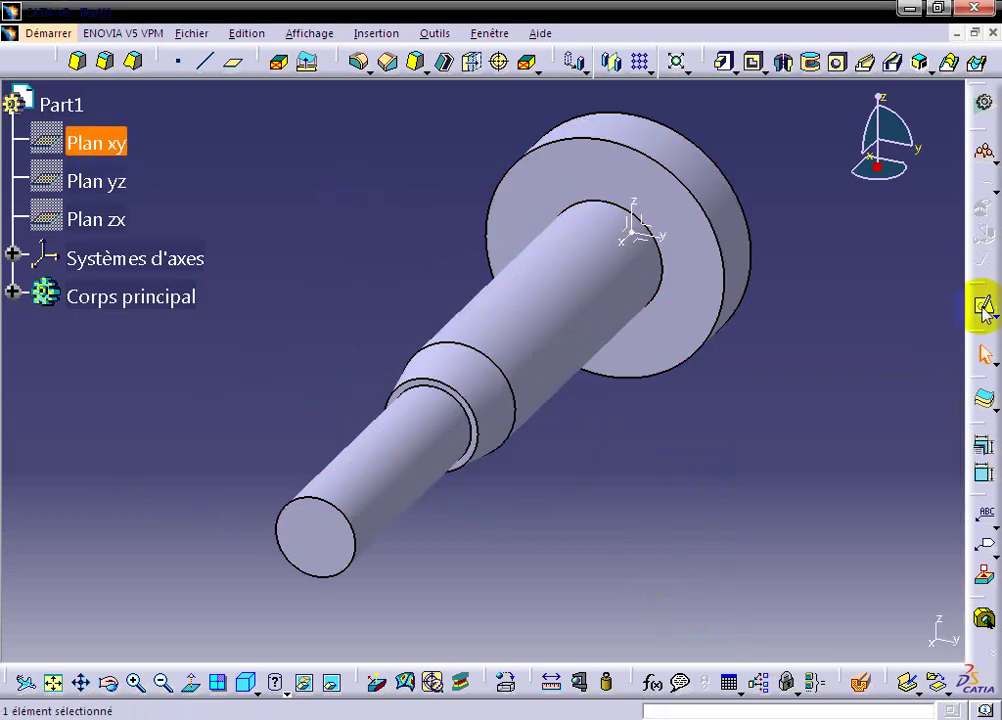
- Open a sketch on Plan xy and draw a short vertical profile line at the shaft's small end
left_click(985, 310)
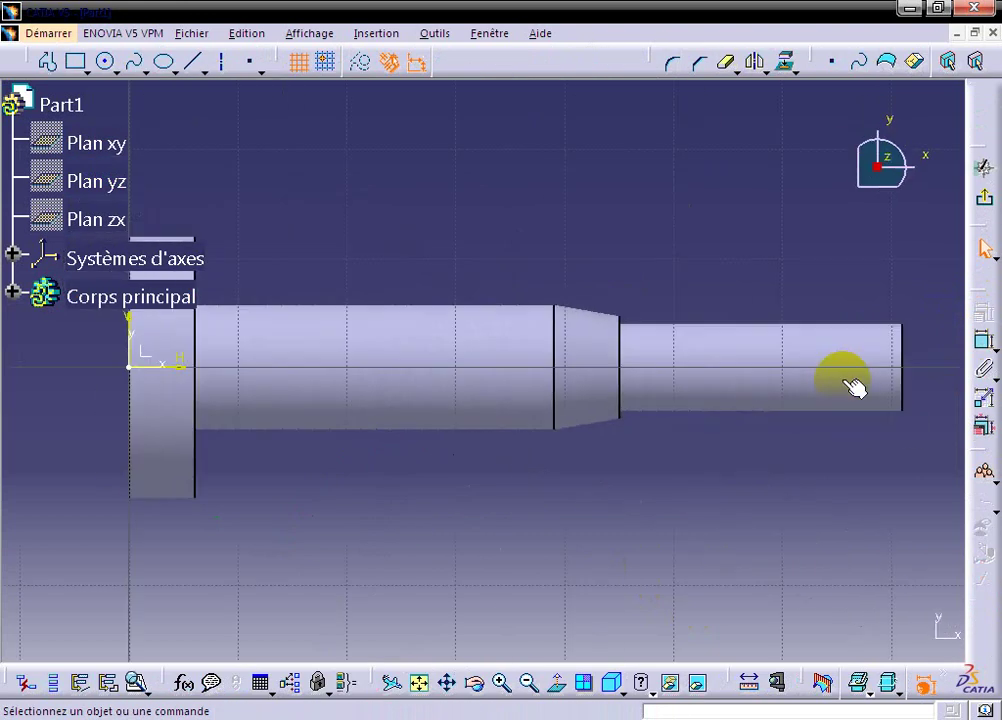
middle_click_drag(855, 388, 738, 380)
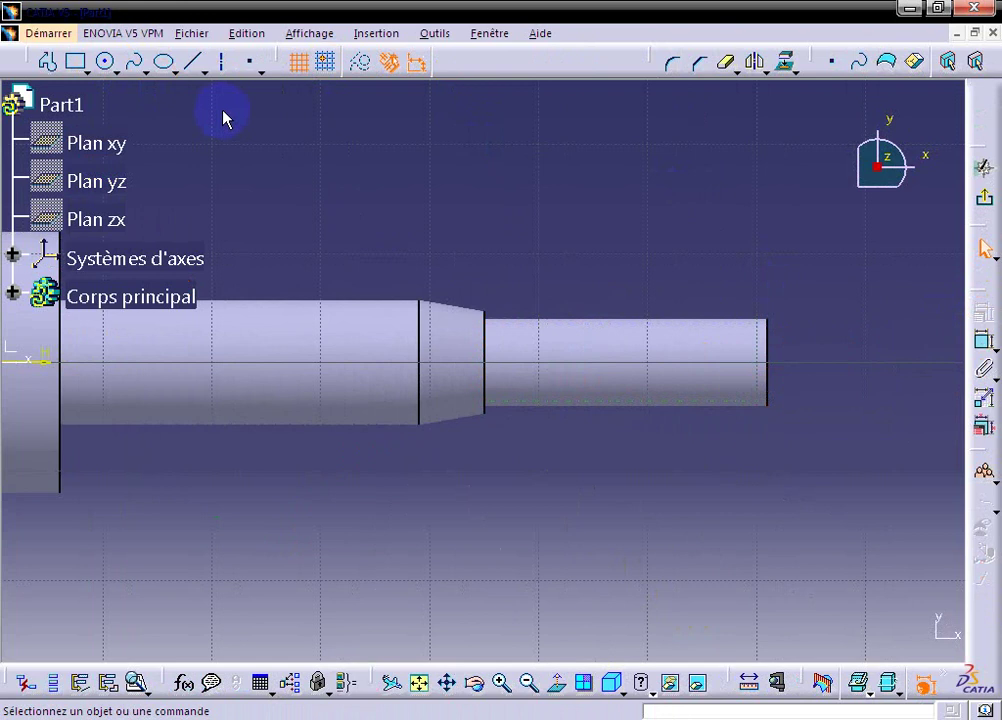
left_click(222, 61)
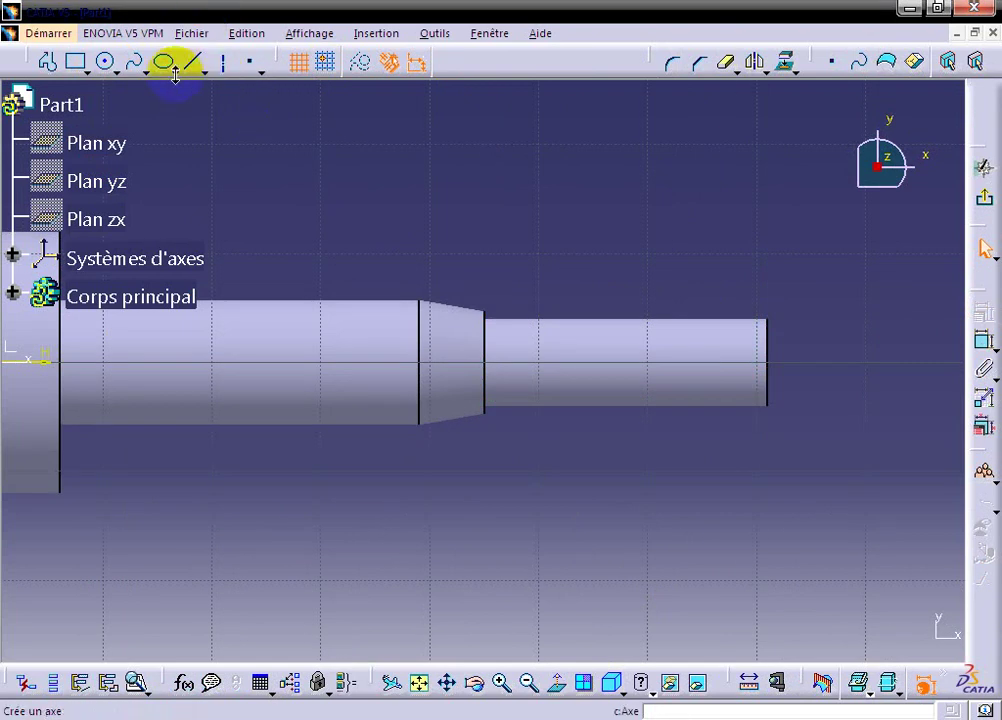
left_click(75, 61)
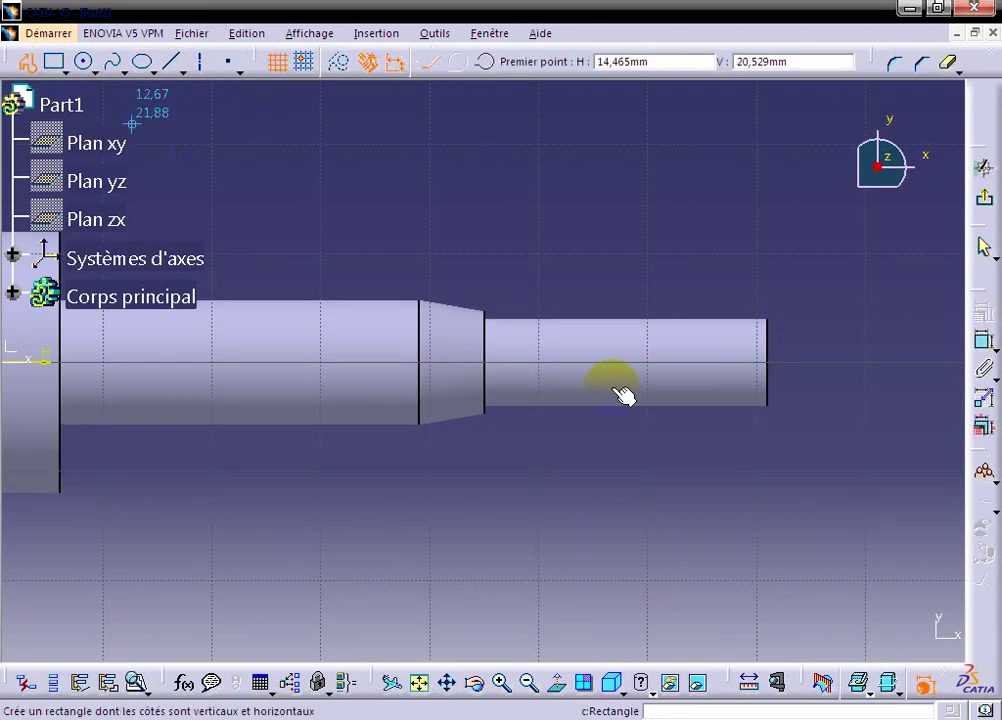
left_click(769, 419)
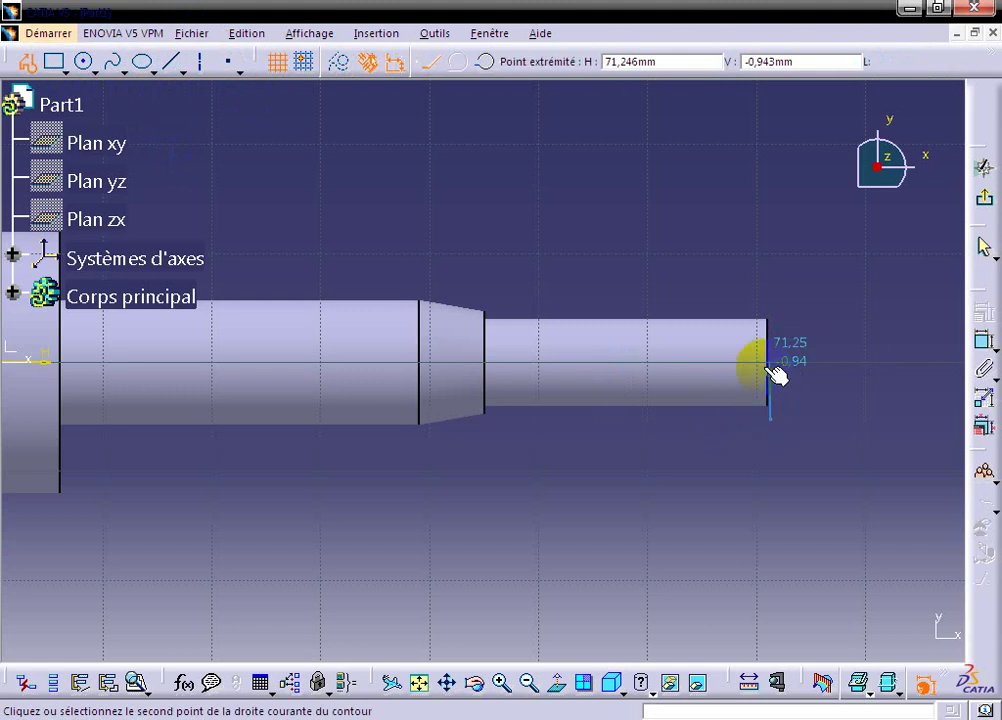
left_click(770, 364)
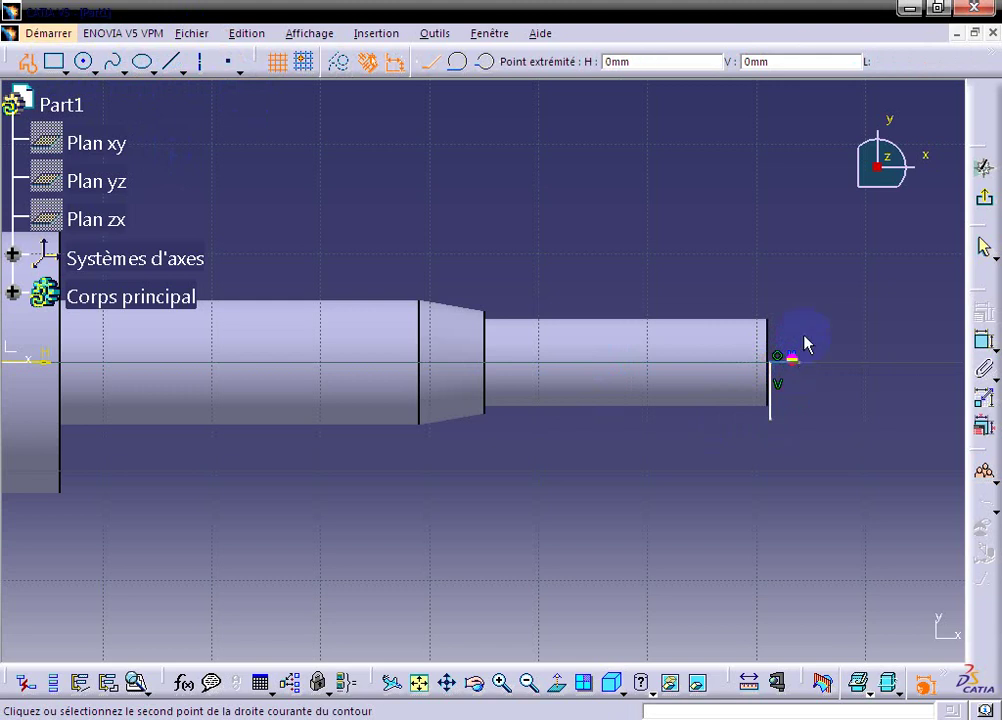
key("Escape")
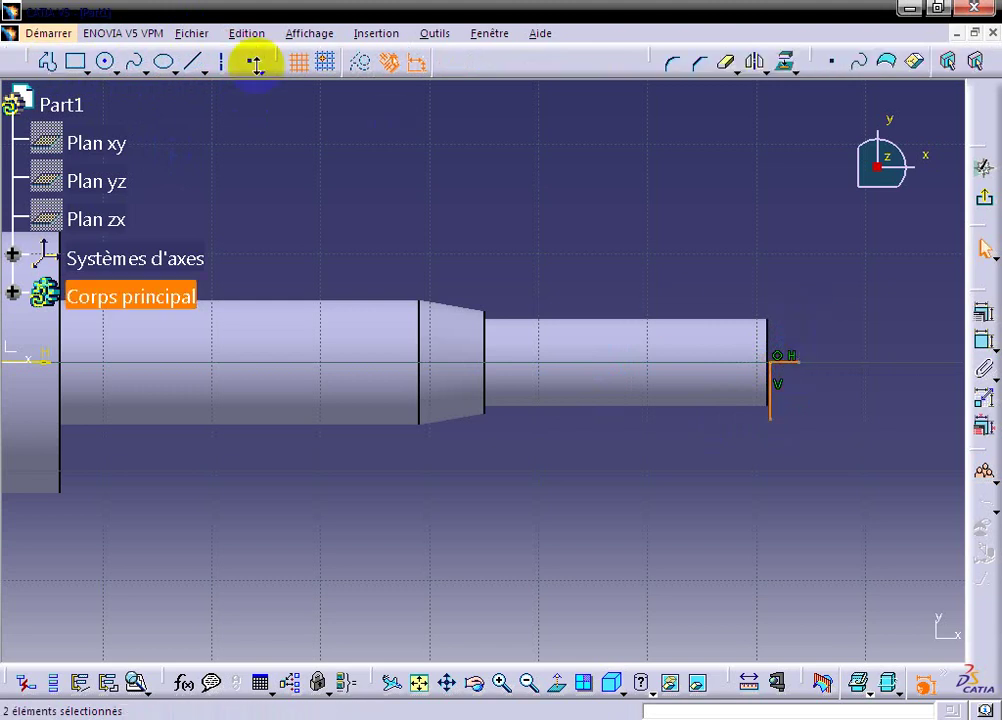
- Draw a circle centred on the shaft axis near the shaft's small end
left_click(86, 58)
left_click(105, 60)
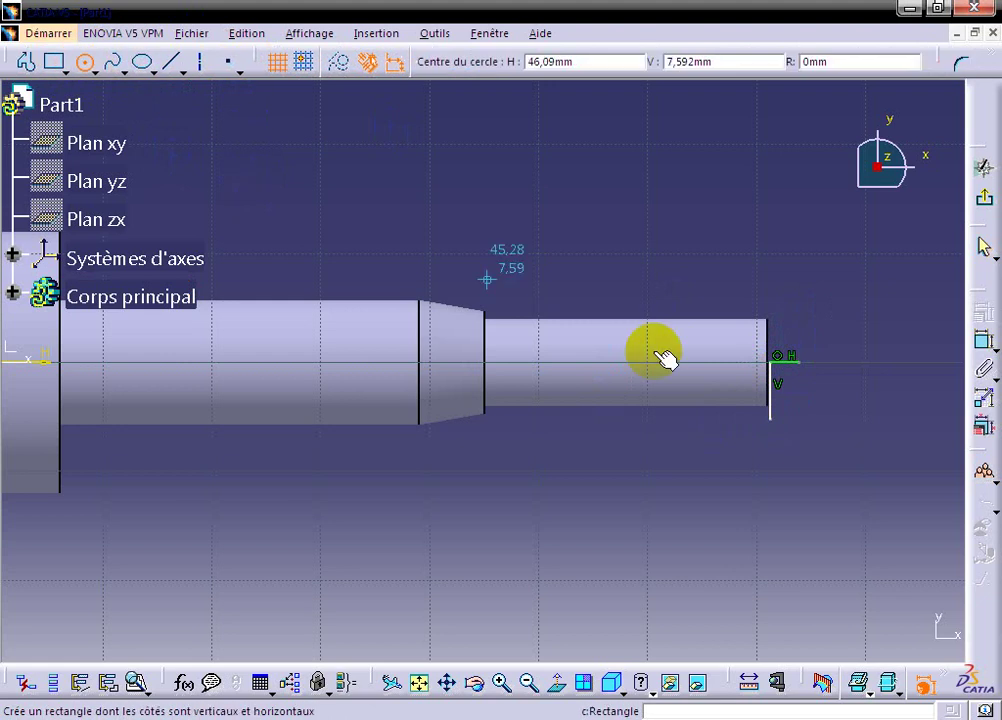
left_click(695, 364)
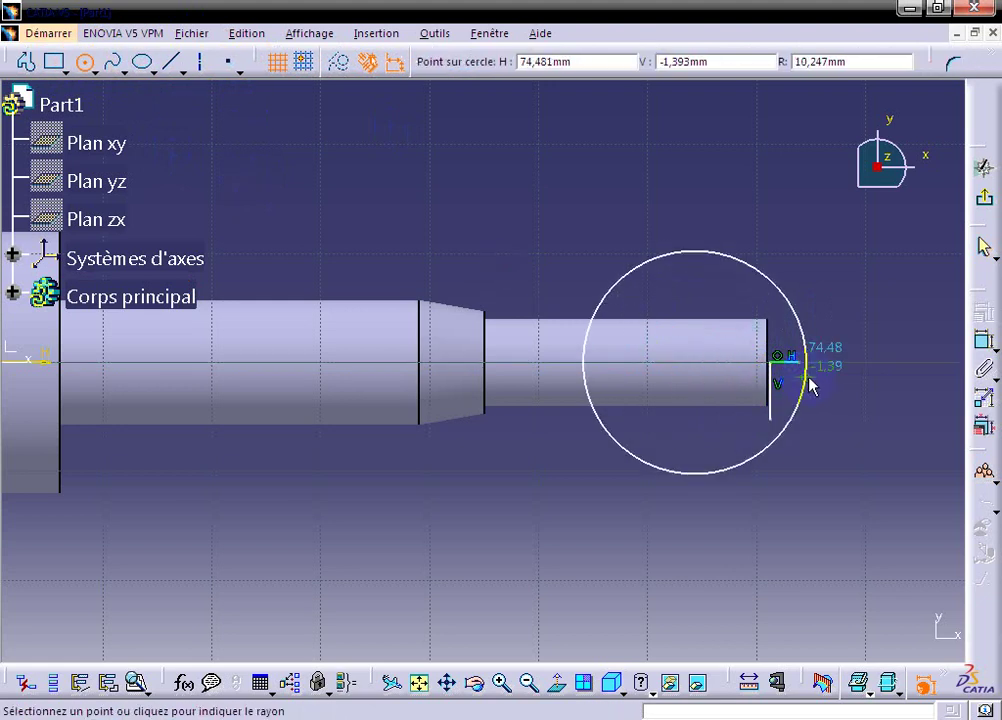
left_click(816, 383)
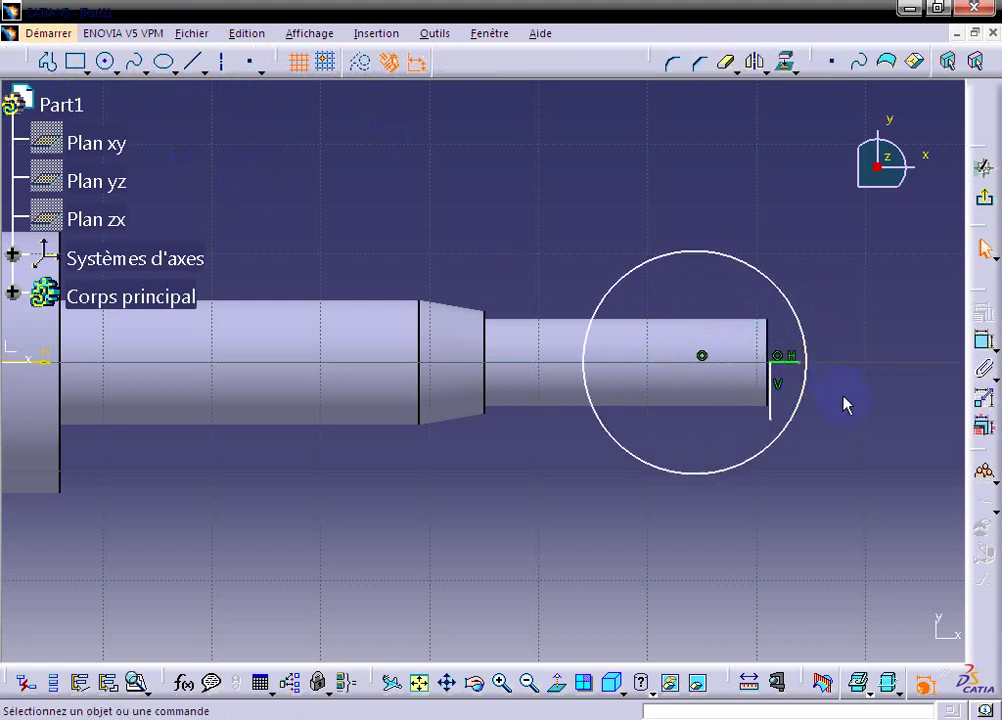
- Make the circle coincident with both endpoints of the short vertical line
left_click(808, 355)
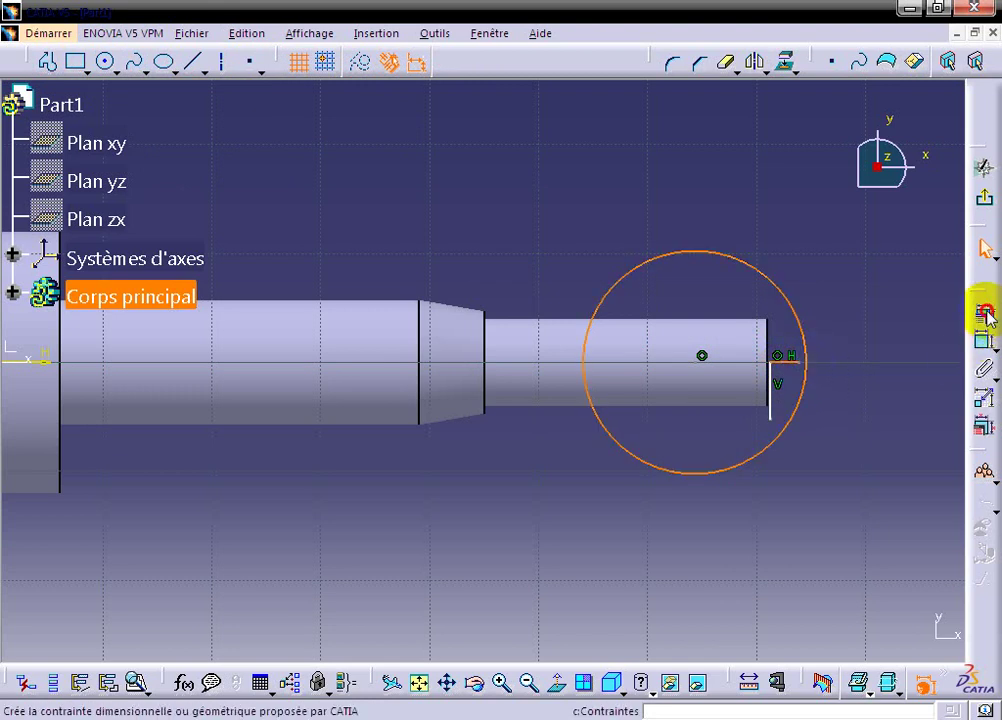
left_click(985, 314)
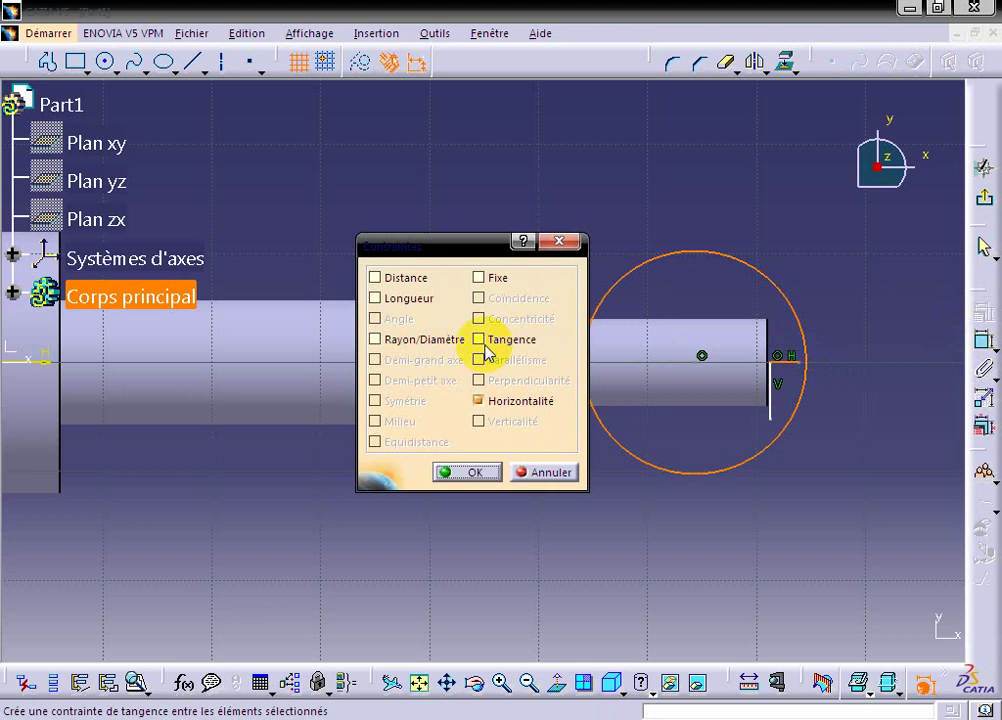
left_click(540, 472)
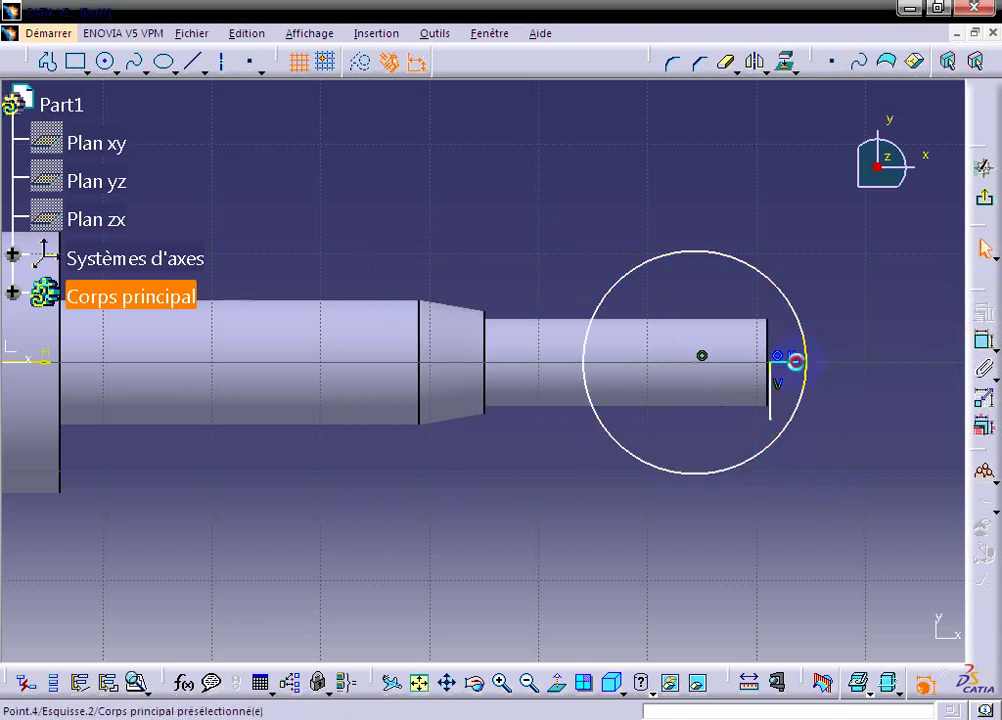
left_click(983, 312)
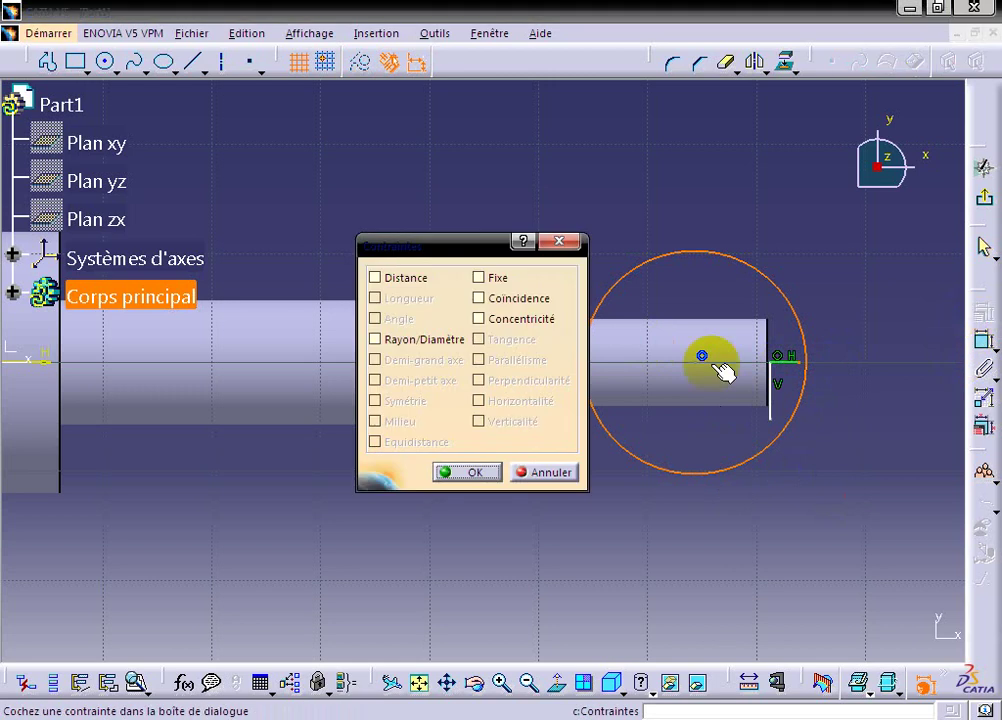
left_click(527, 303)
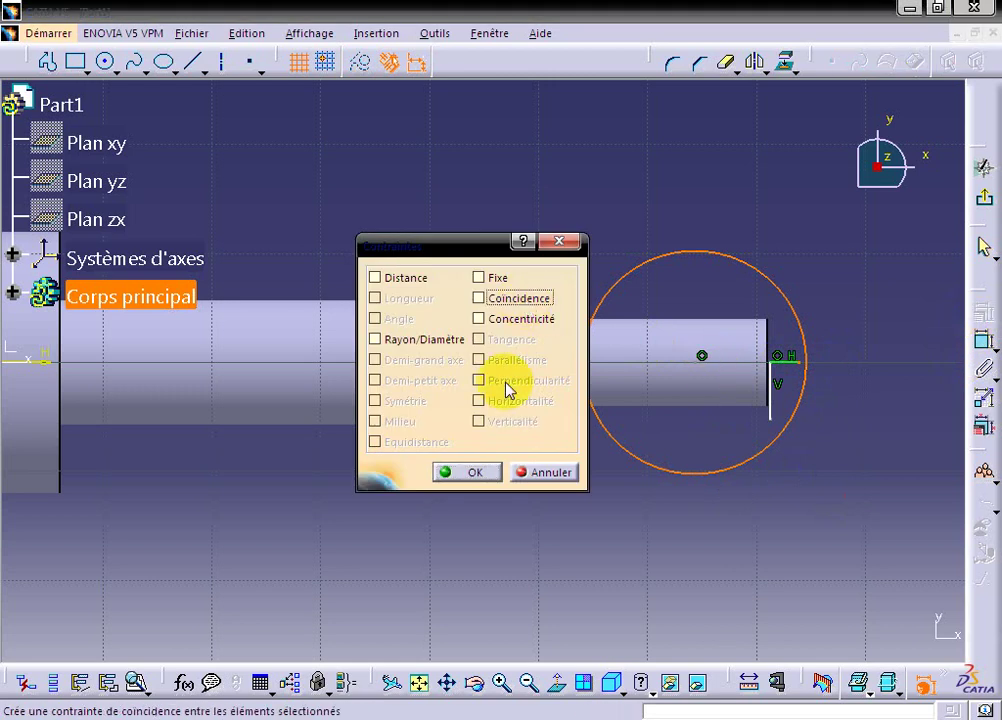
left_click(466, 472)
left_click(775, 428)
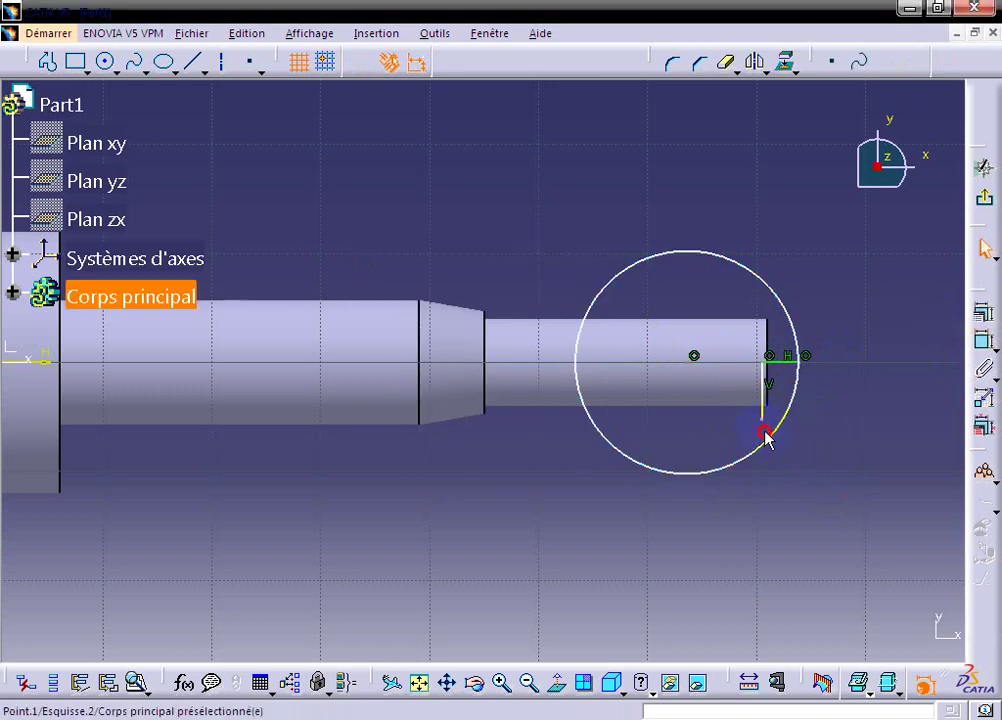
left_click(767, 436, "ctrl")
left_click(985, 318)
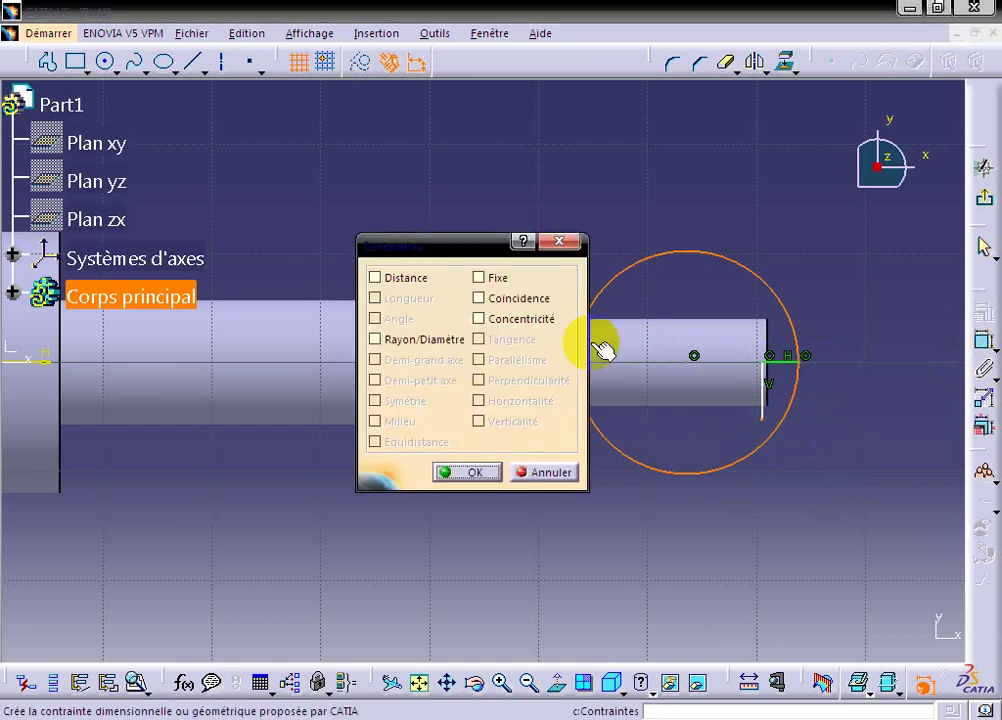
left_click(478, 298)
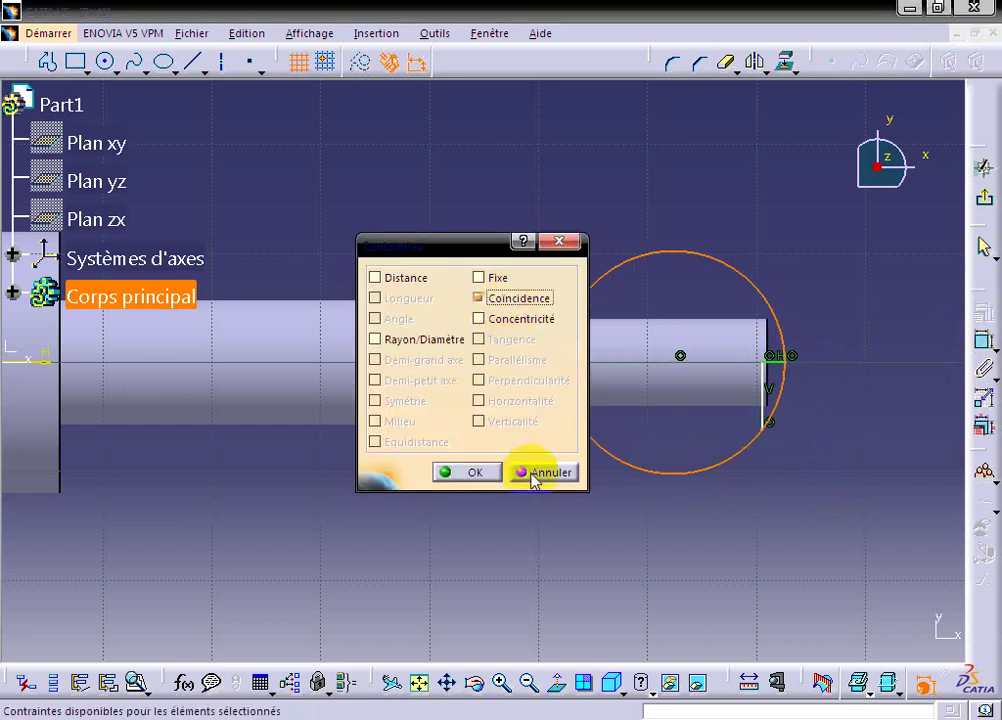
left_click(472, 472)
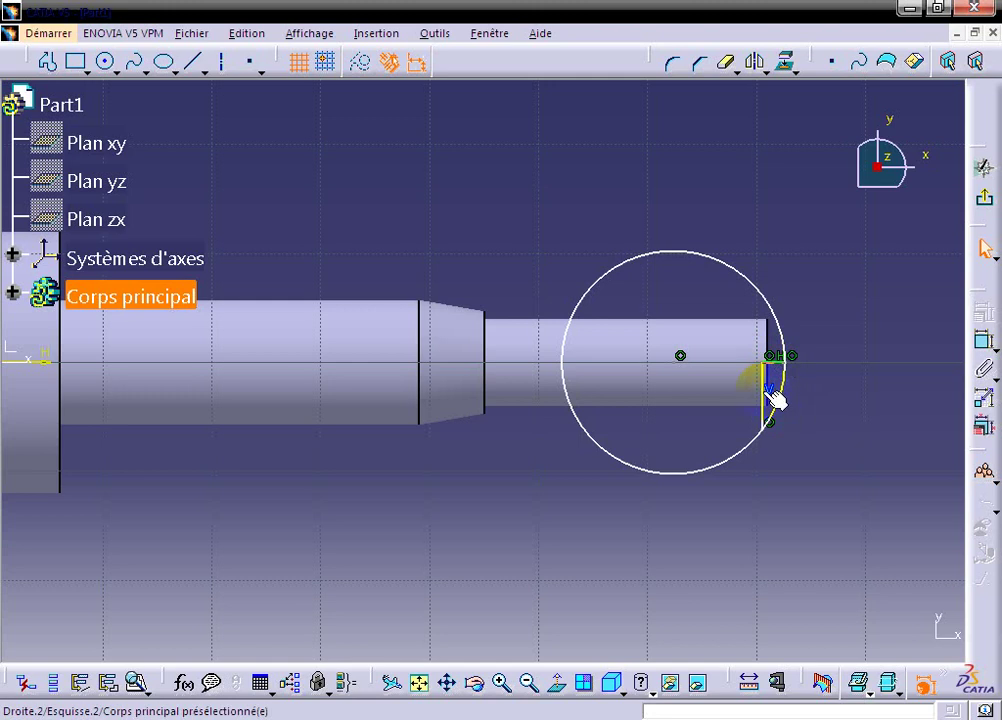
- Shift the vertical line right to enlarge the circle and reapply coincidence
left_click_drag(773, 391, 779, 393)
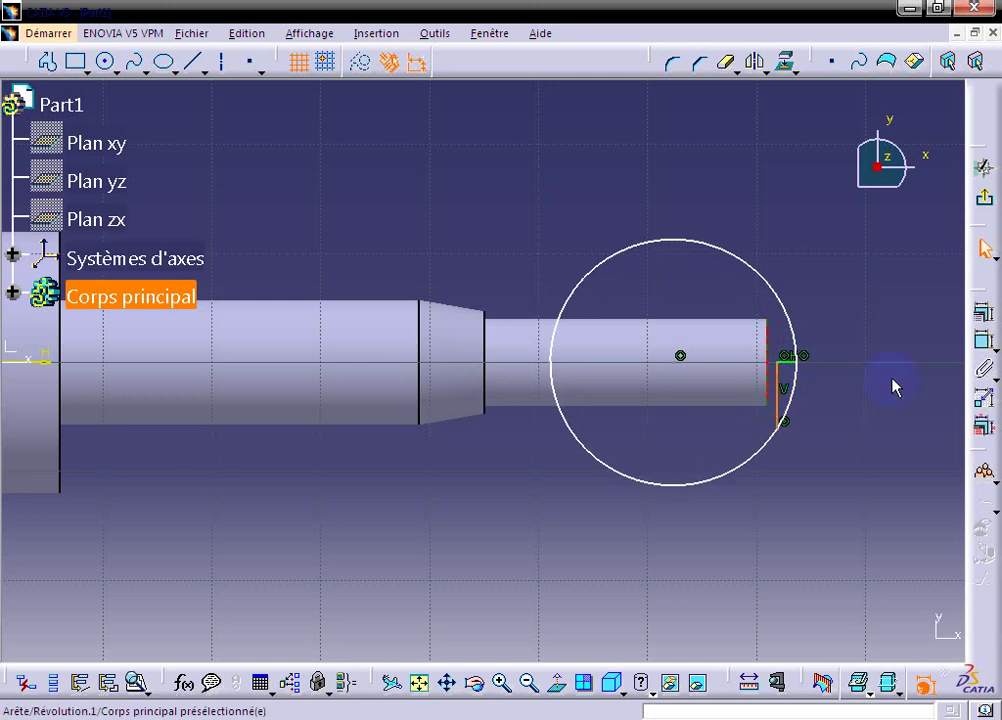
left_click(984, 312)
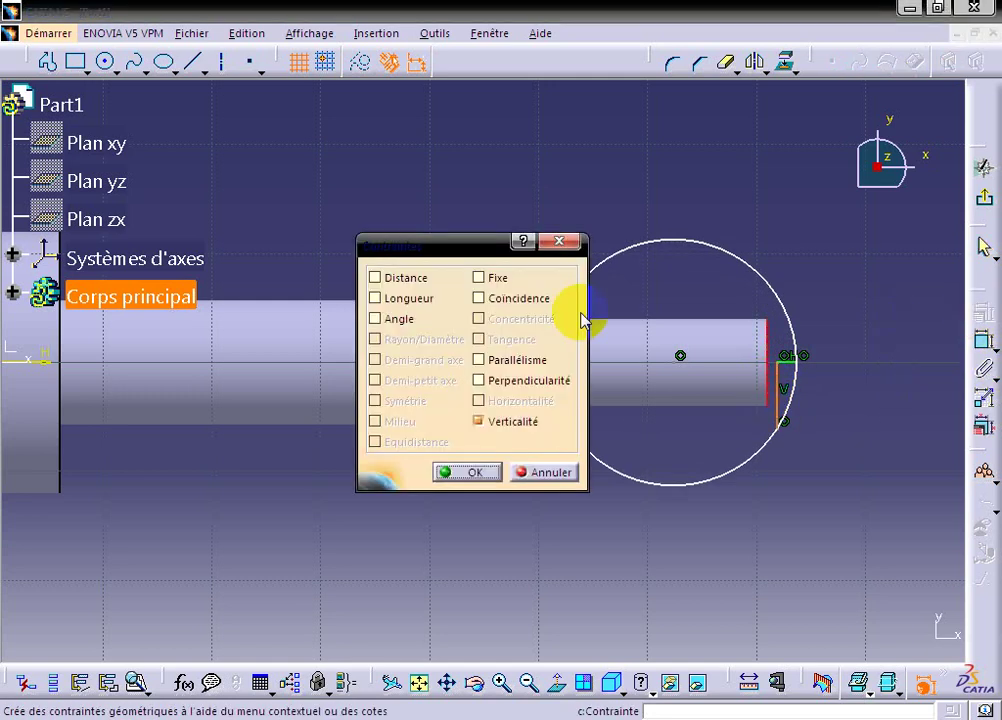
left_click(519, 300)
left_click(468, 472)
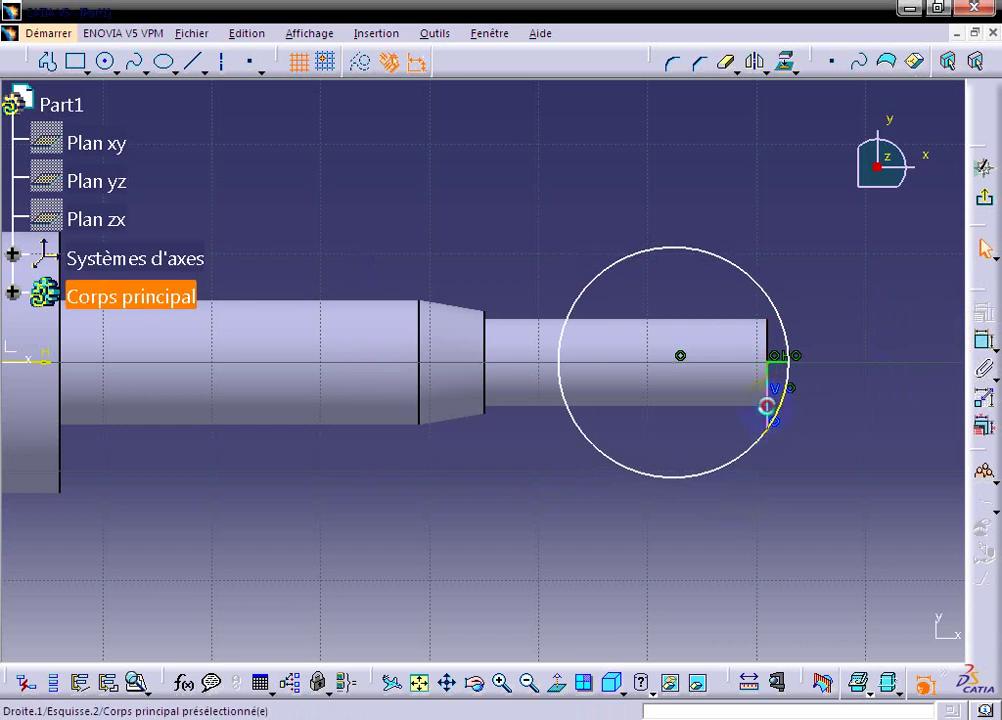
left_click(766, 406)
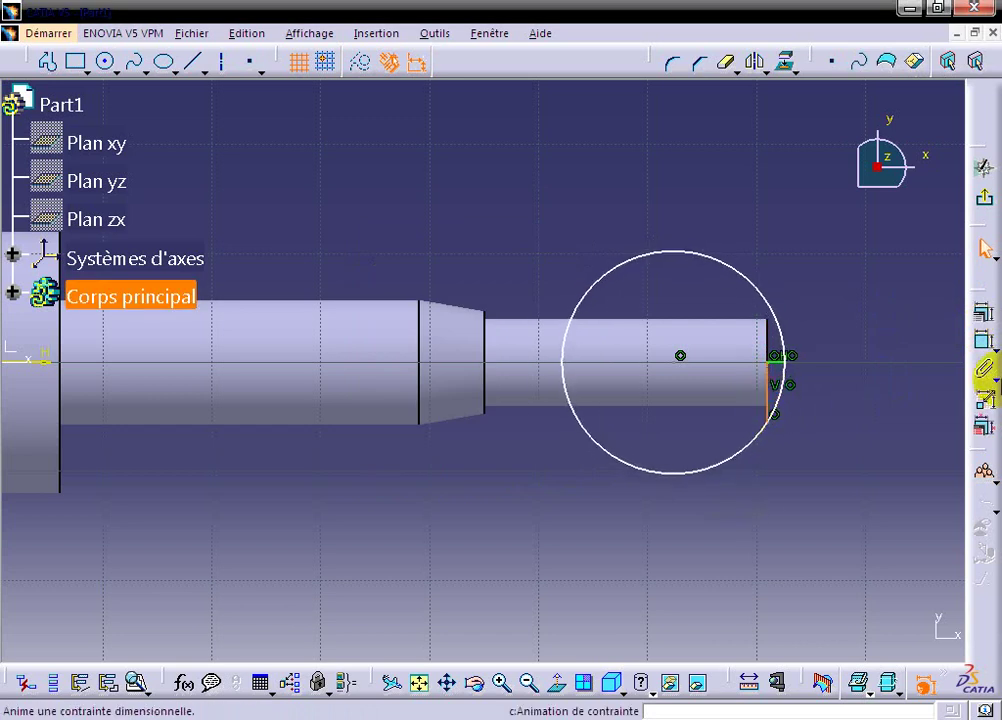
- Dimension the short vertical line to a length of 4
left_click(984, 340)
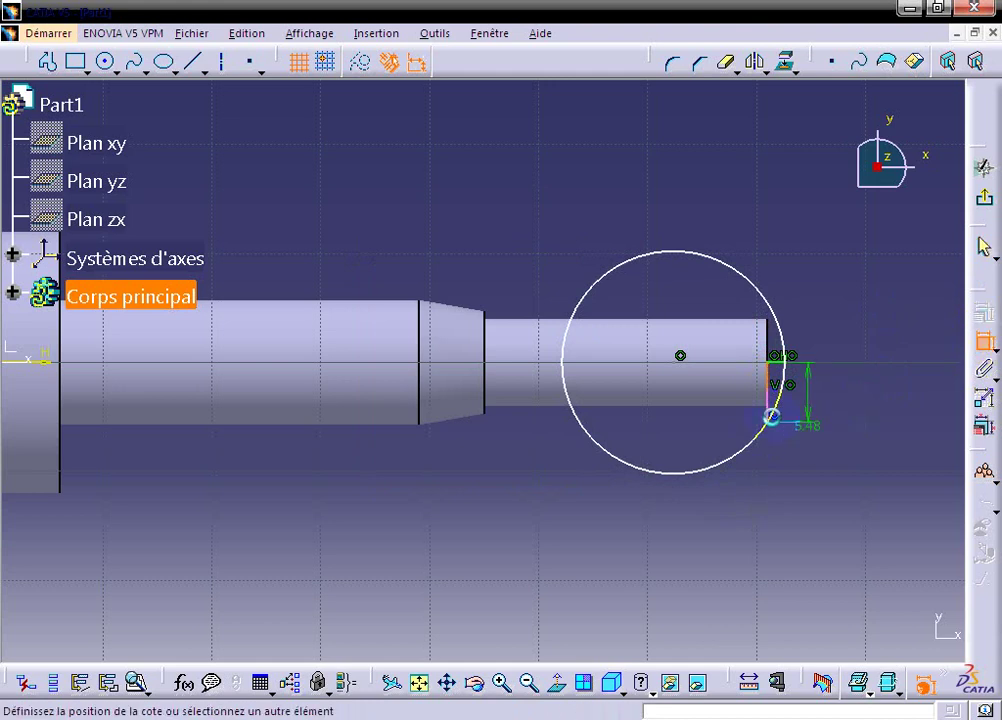
left_click(882, 405)
double_click(888, 406)
type("4")
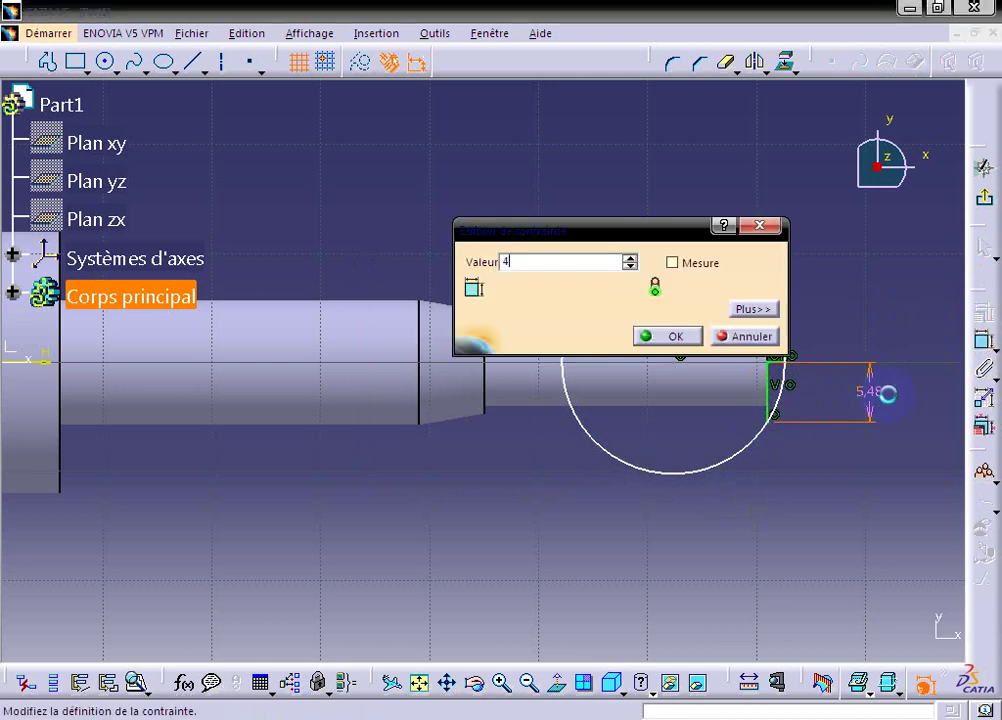
key("Return")
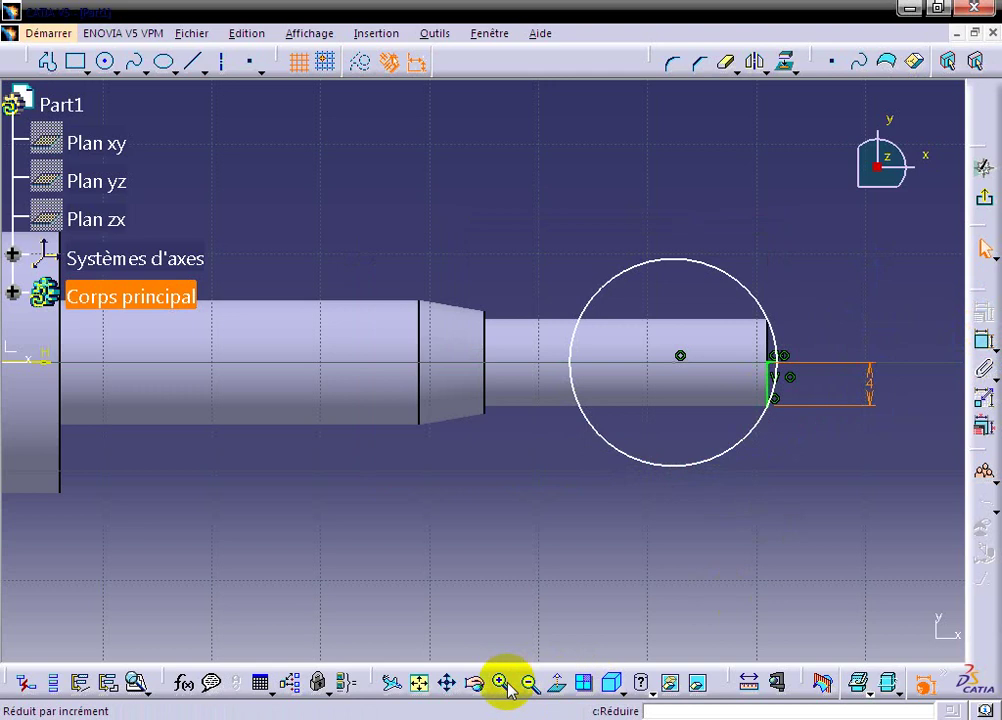
- Add a 1.25 dimension between the circle and the vertical line
left_click(501, 683)
left_click(501, 683)
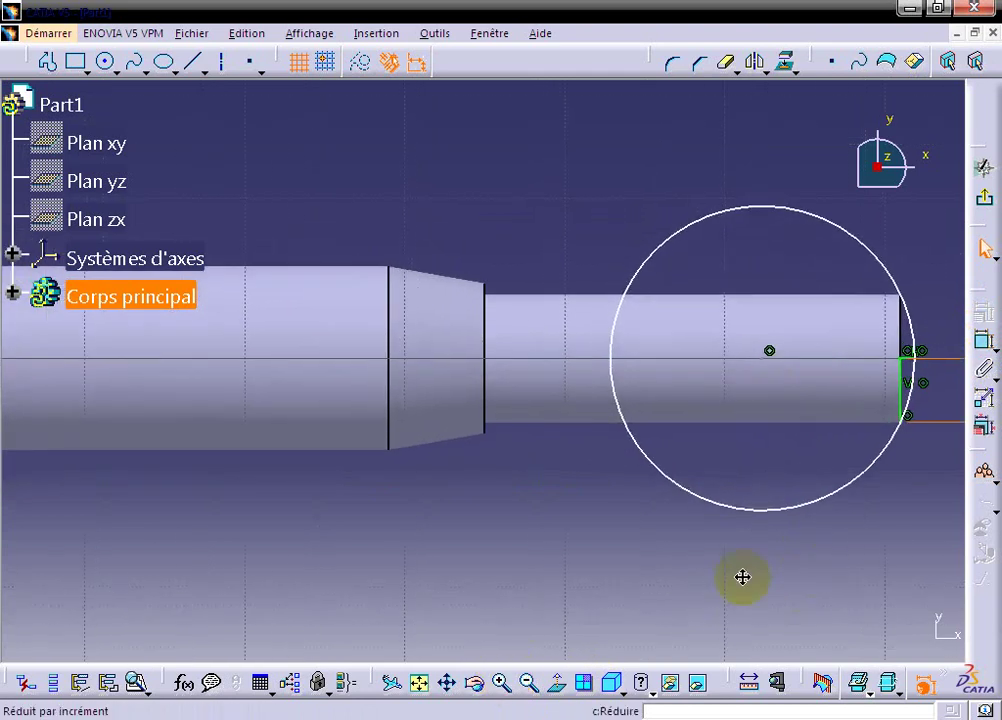
middle_click_drag(743, 577, 593, 409)
left_click(745, 348)
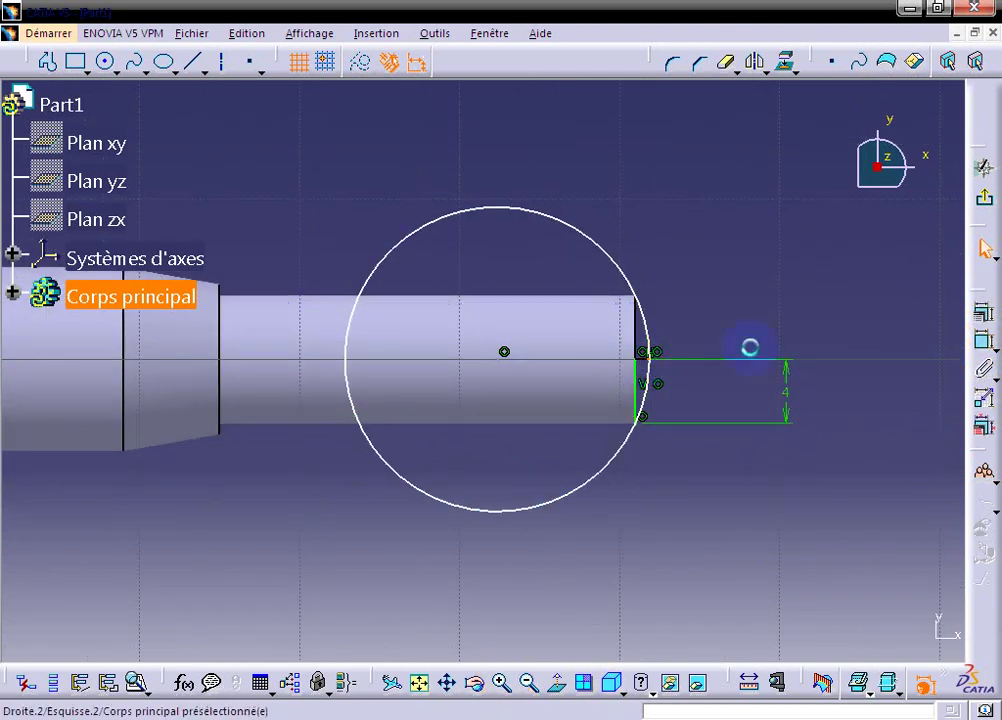
left_click(875, 338)
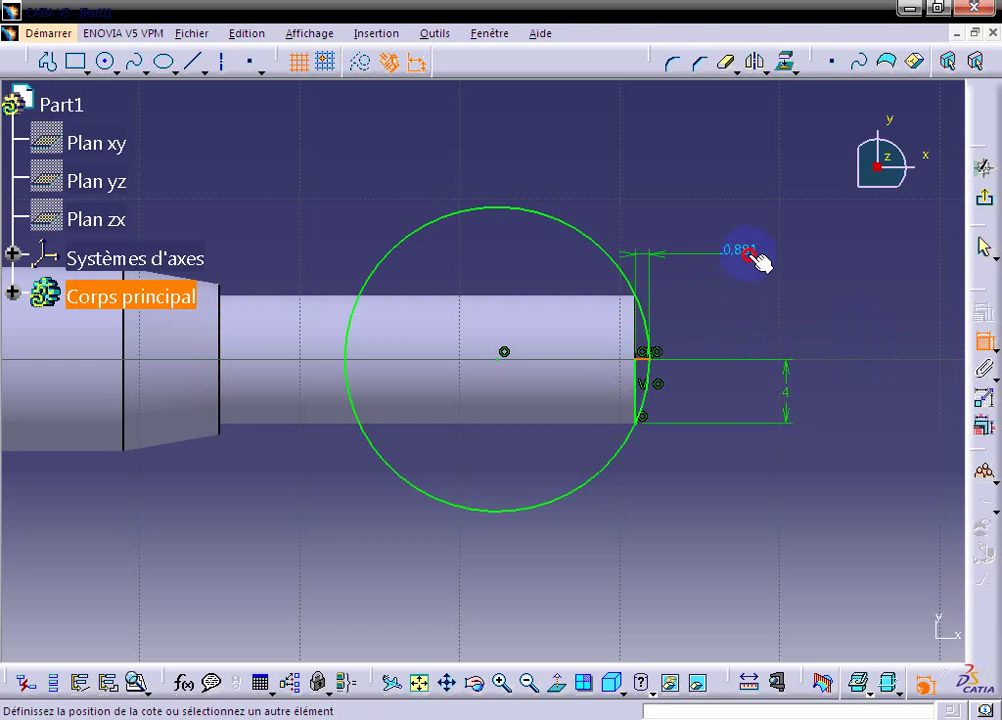
left_click(752, 258)
double_click(743, 253)
type("1")
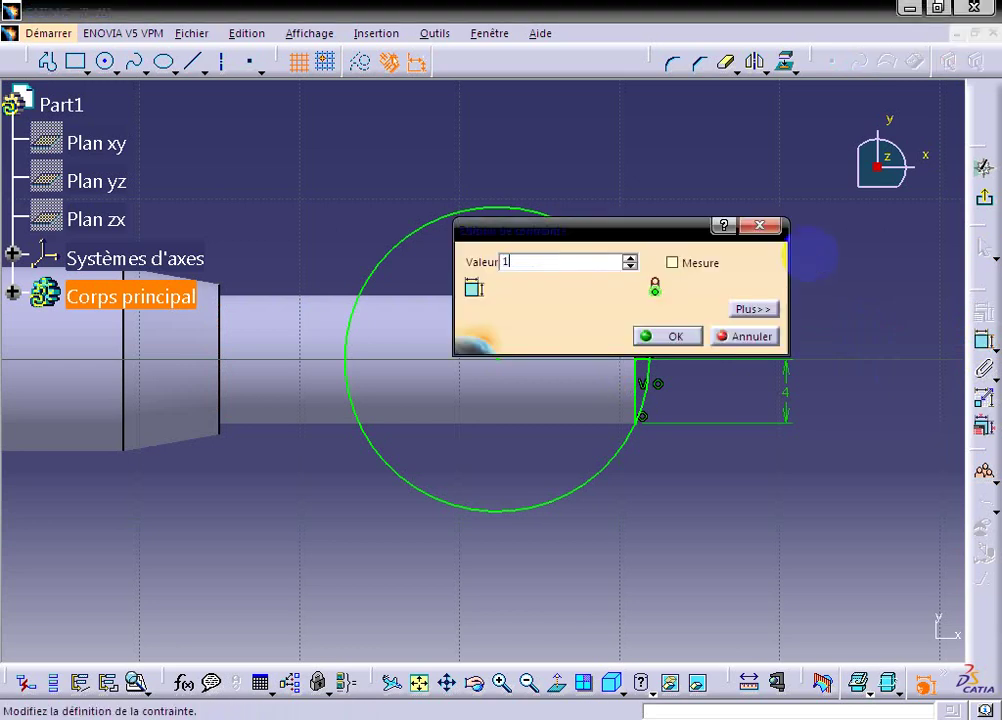
type(".25")
key("Return")
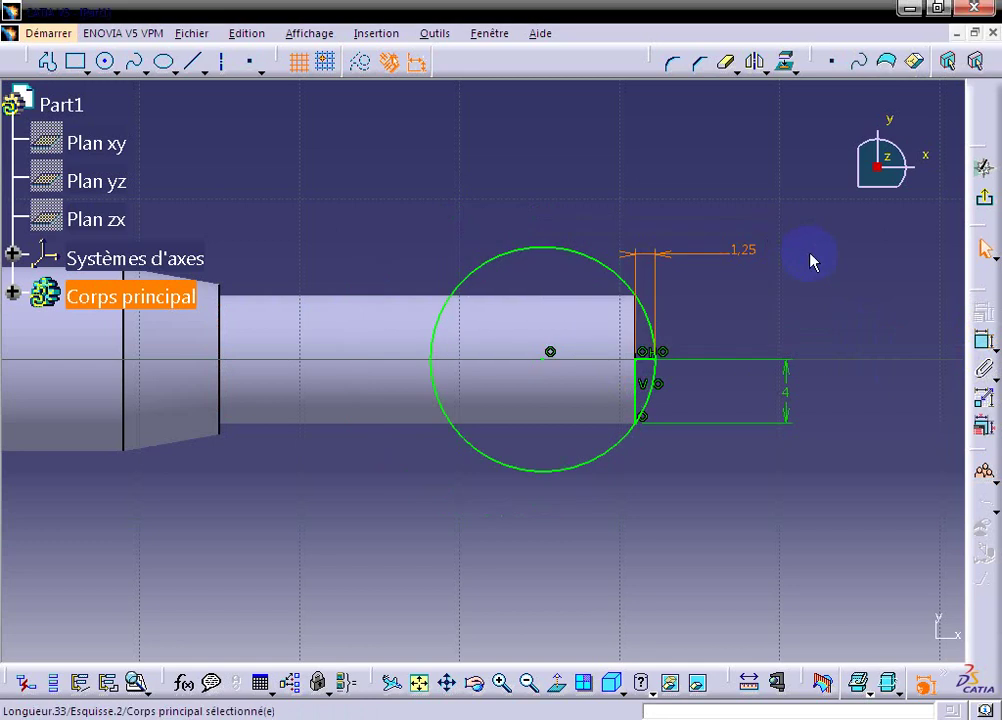
- Quick-trim the circle to the small arc at the shaft end and exit the sketch
left_click(724, 63)
left_click(521, 259)
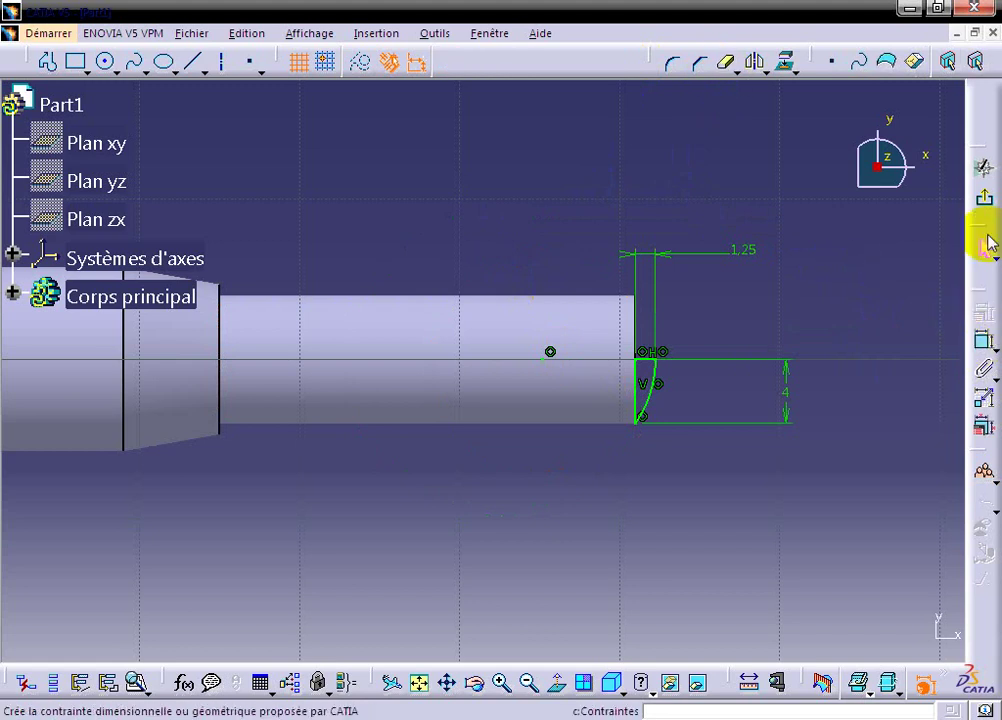
left_click(987, 205)
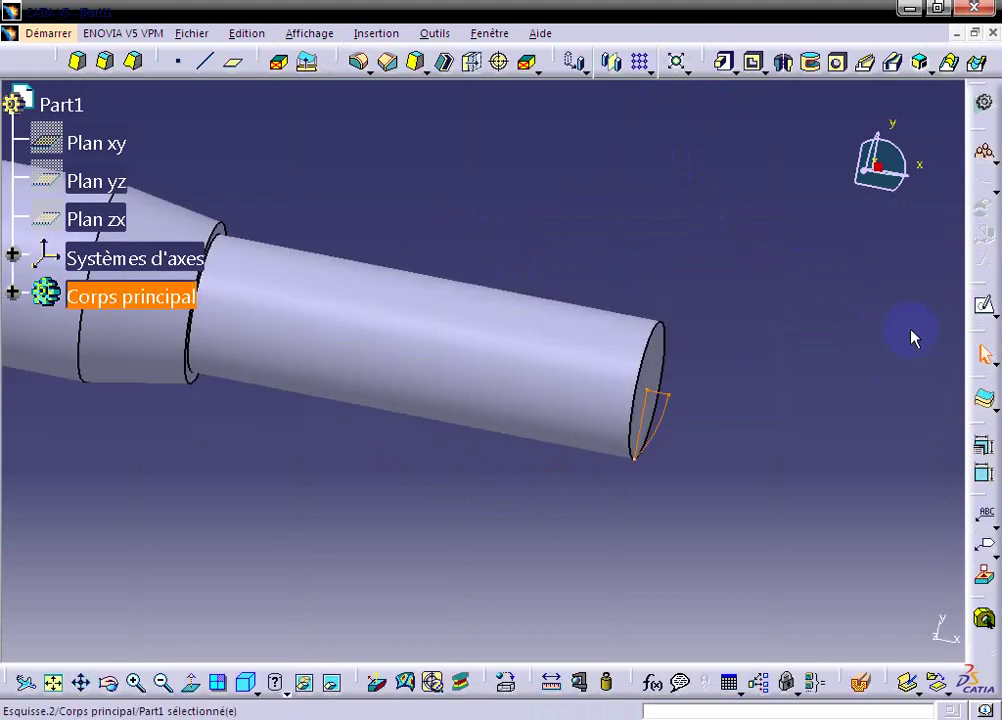
- Revolve the arc 360° around the Révolution.1 axis to round the shaft's small end
left_click(783, 62)
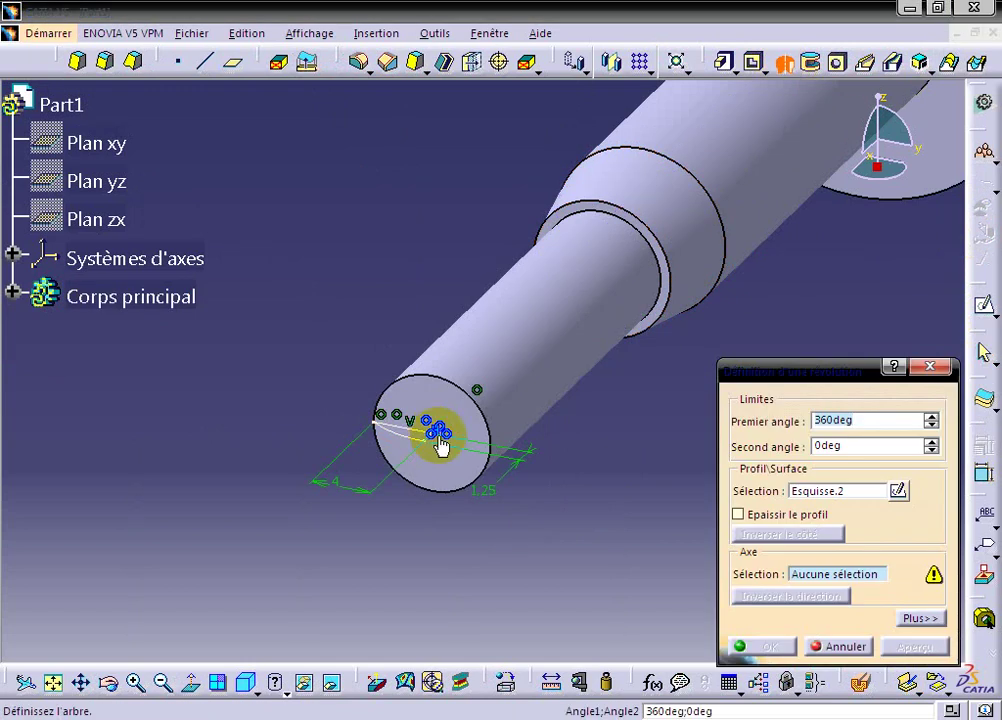
left_click(765, 365)
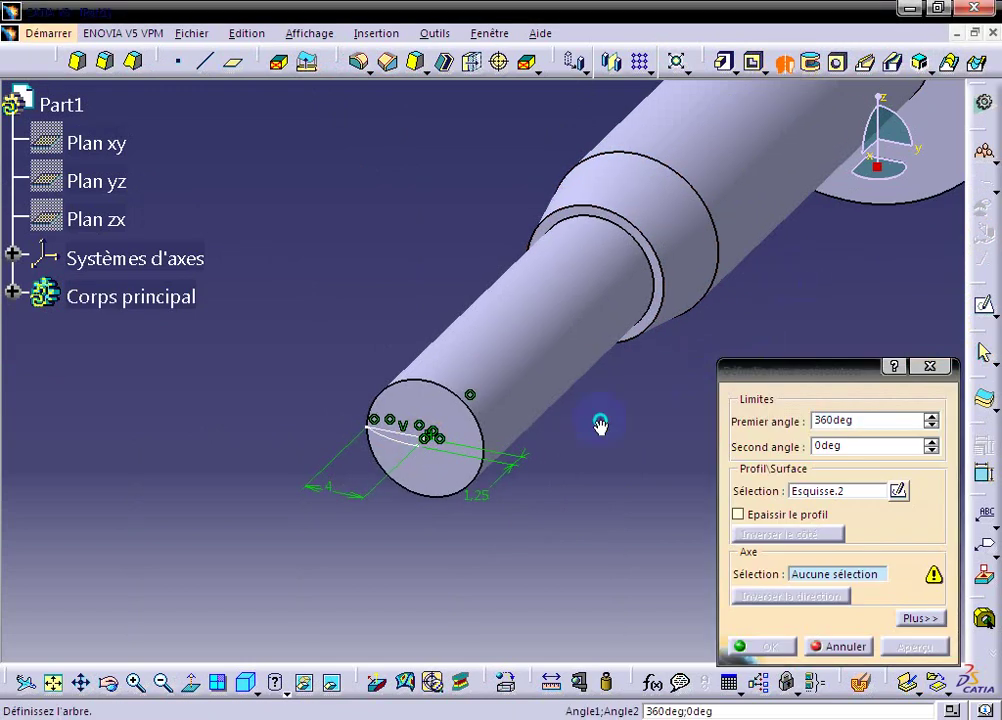
mouse_move(700, 372)
middle_mouse_down()
mouse_move(67, 414)
mouse_move(172, 288)
middle_mouse_up()
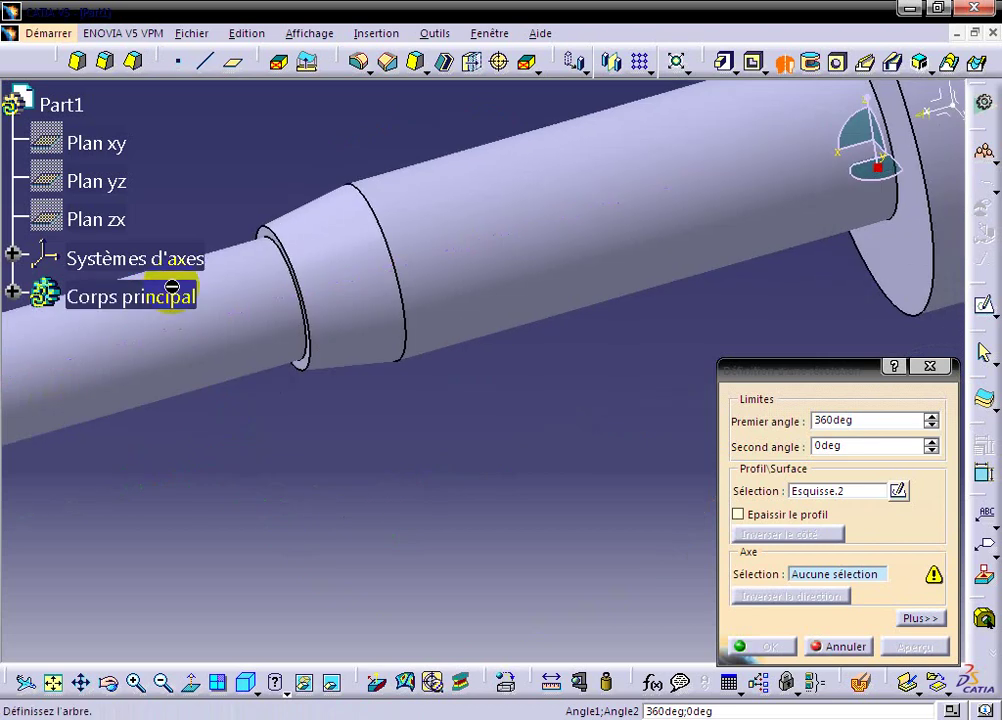
left_click(208, 324)
mouse_move(226, 405)
middle_mouse_down()
mouse_move(421, 441)
mouse_move(362, 458)
middle_mouse_up()
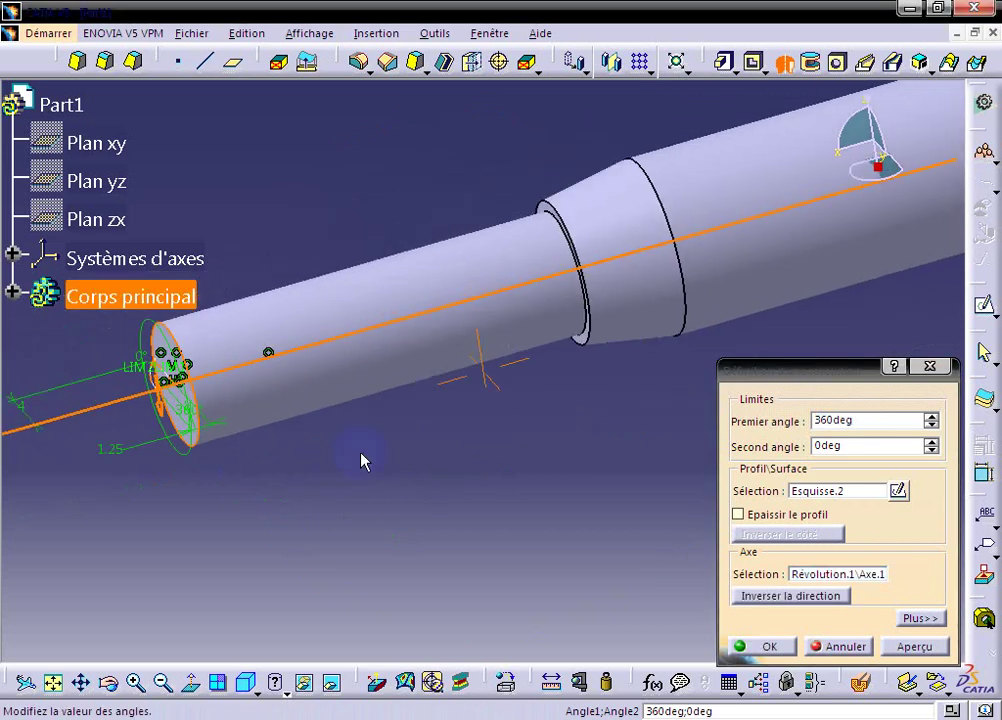
left_click(907, 645)
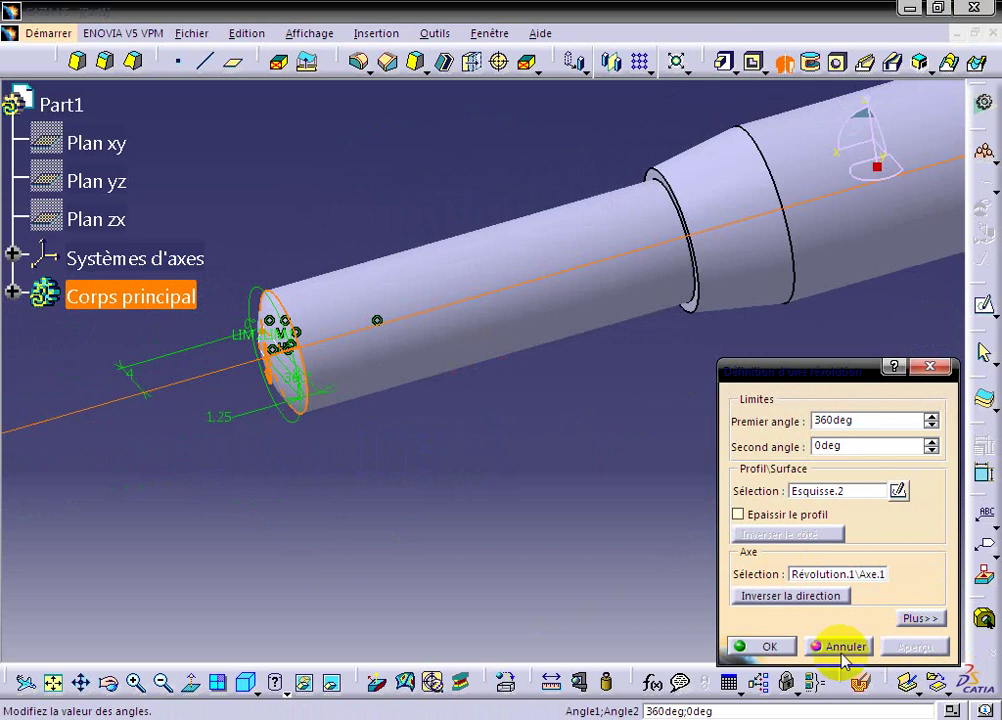
left_click(766, 646)
- Fit the whole part in view and orbit to face the flange's end face
mouse_move(414, 443)
middle_mouse_down()
mouse_move(669, 476)
mouse_move(385, 447)
mouse_move(414, 497)
middle_mouse_up()
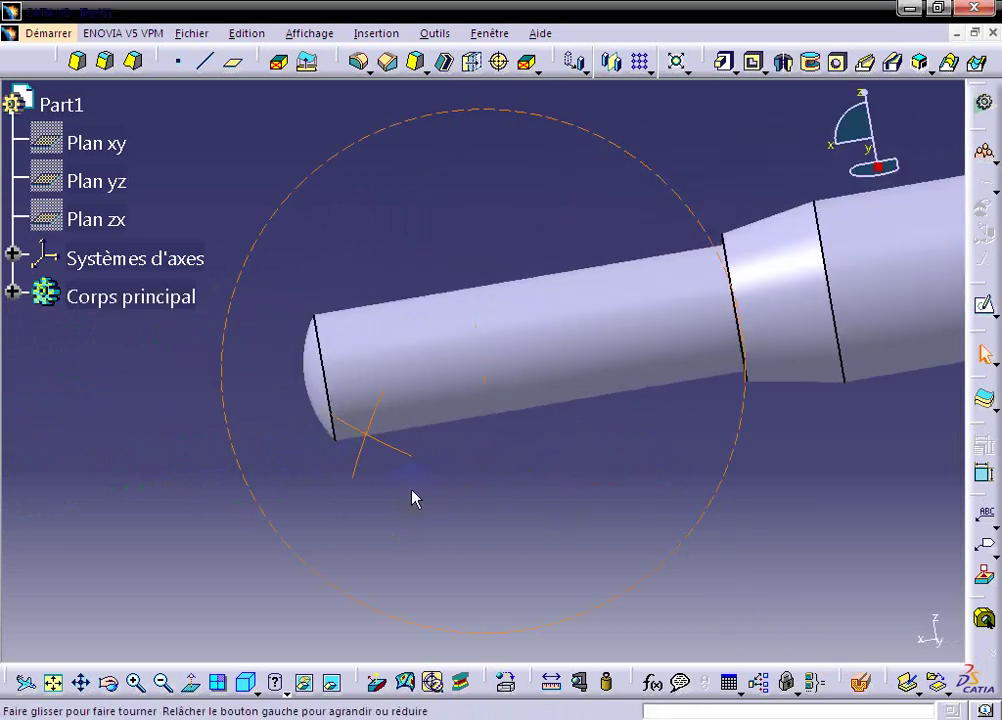
left_click(53, 682)
mouse_move(494, 479)
middle_mouse_down()
mouse_move(658, 472)
mouse_move(662, 414)
middle_mouse_up()
mouse_move(291, 472)
middle_mouse_down()
mouse_move(433, 388)
mouse_move(320, 445)
mouse_move(617, 394)
mouse_move(717, 347)
mouse_move(727, 306)
mouse_move(461, 452)
middle_mouse_up()
middle_click_drag(391, 466, 474, 476)
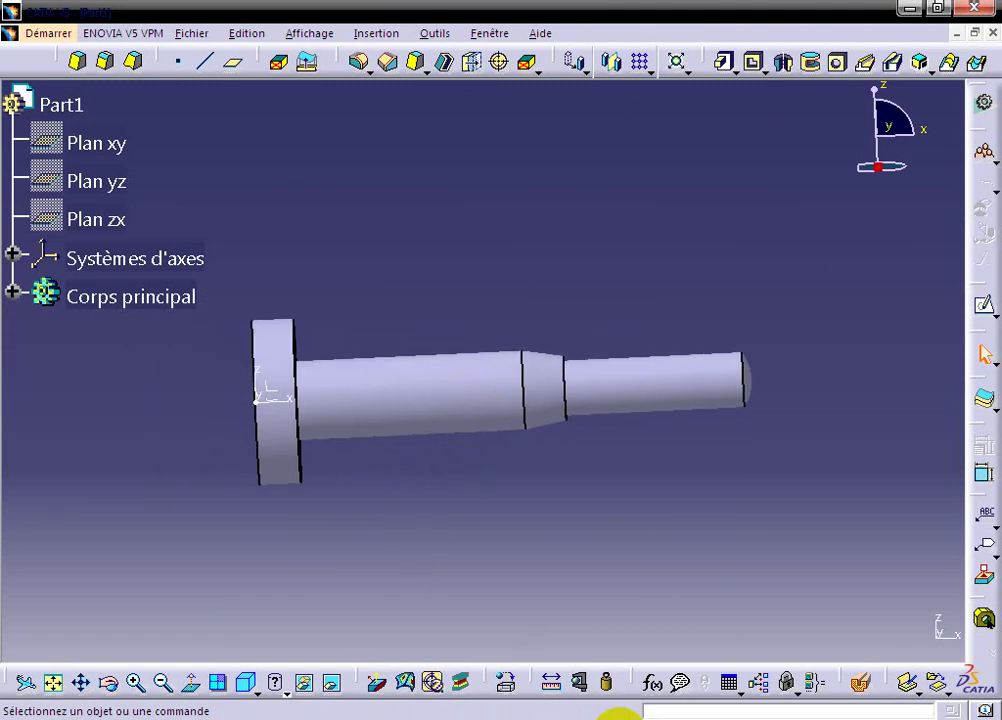
mouse_move(400, 560)
middle_mouse_down()
mouse_move(324, 532)
mouse_move(476, 532)
middle_mouse_up()
- Sketch a circle of radius 13.5 on the flange's flat end face
left_click(464, 459)
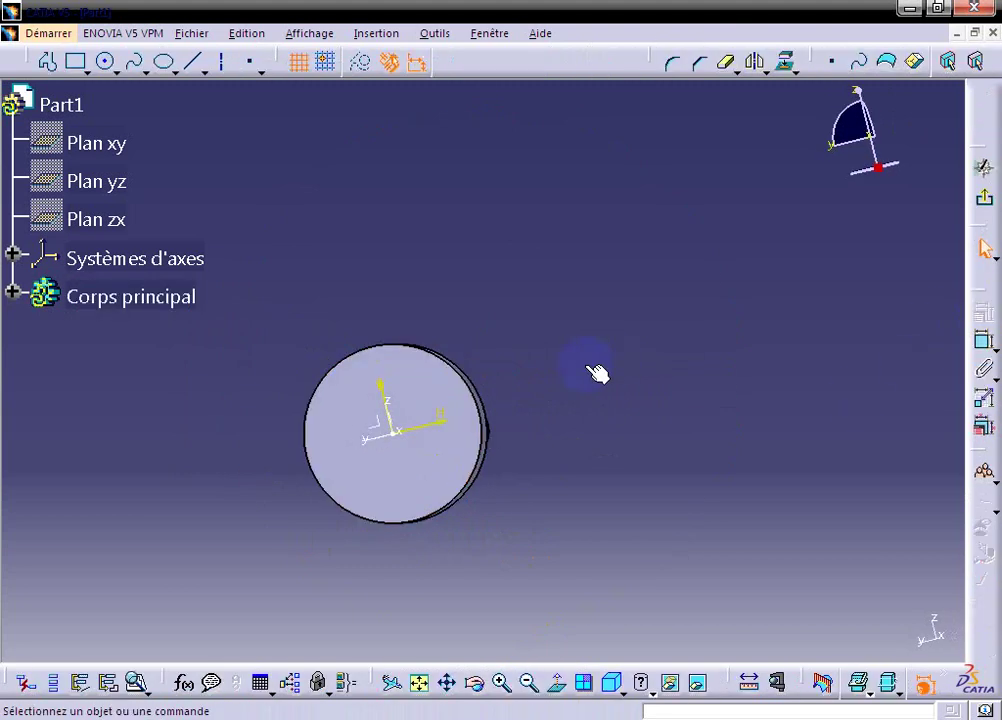
left_click(108, 63)
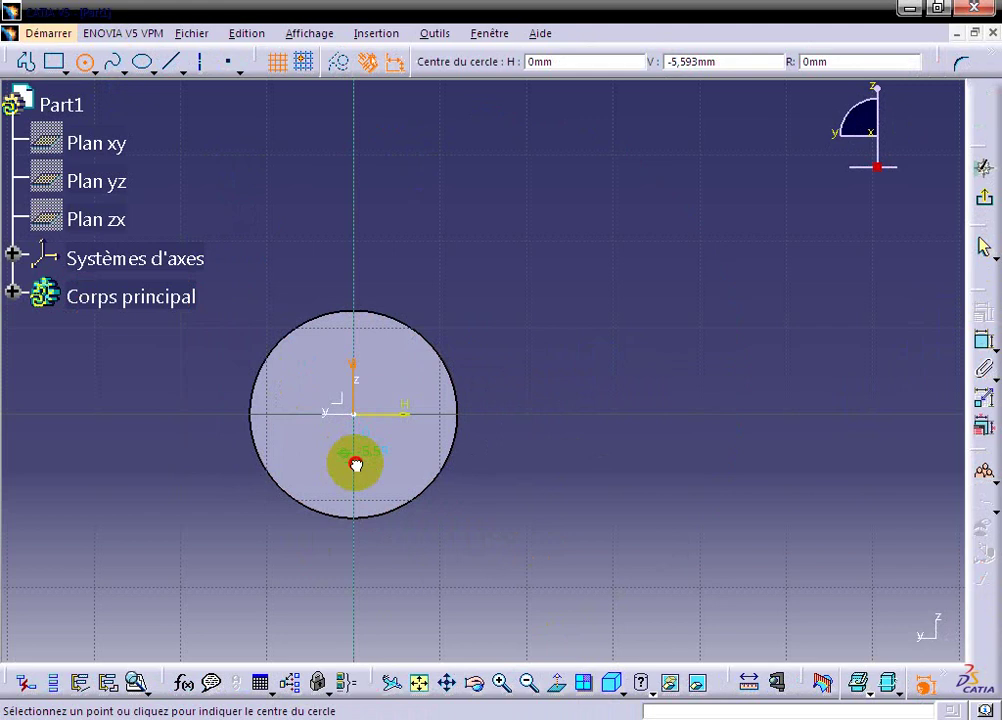
left_click(360, 455)
left_click(410, 362)
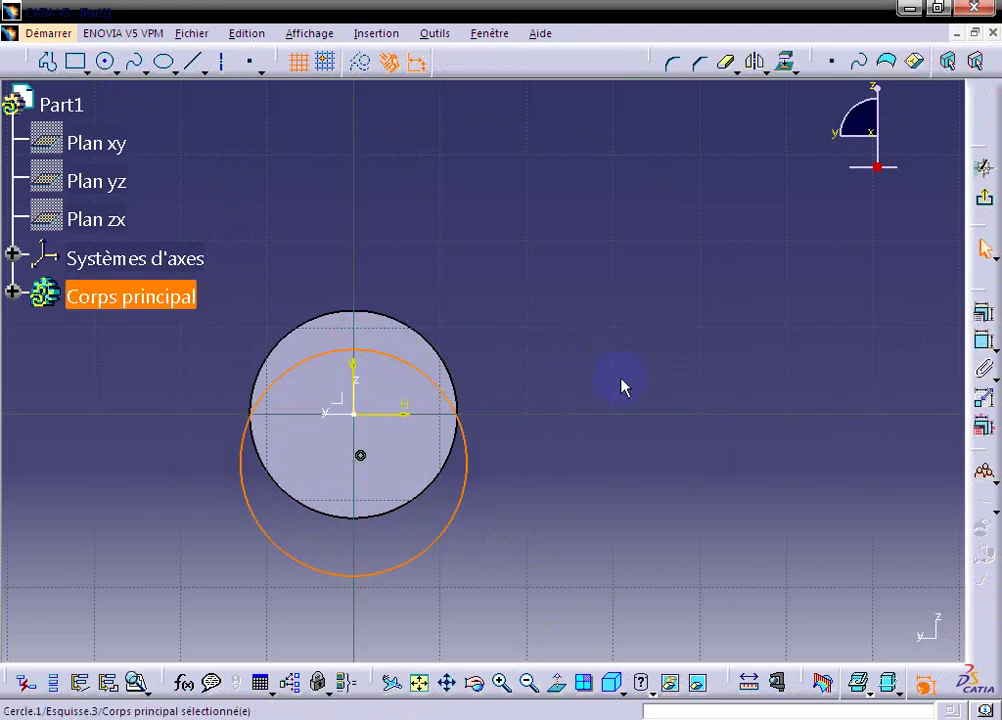
left_click(984, 340)
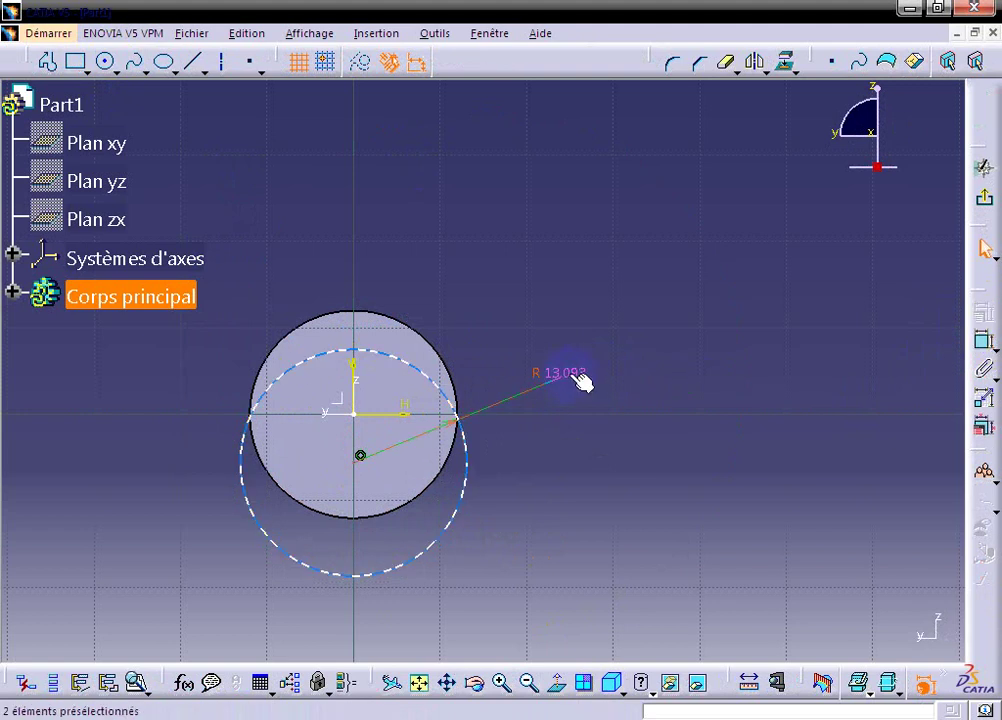
double_click(582, 381)
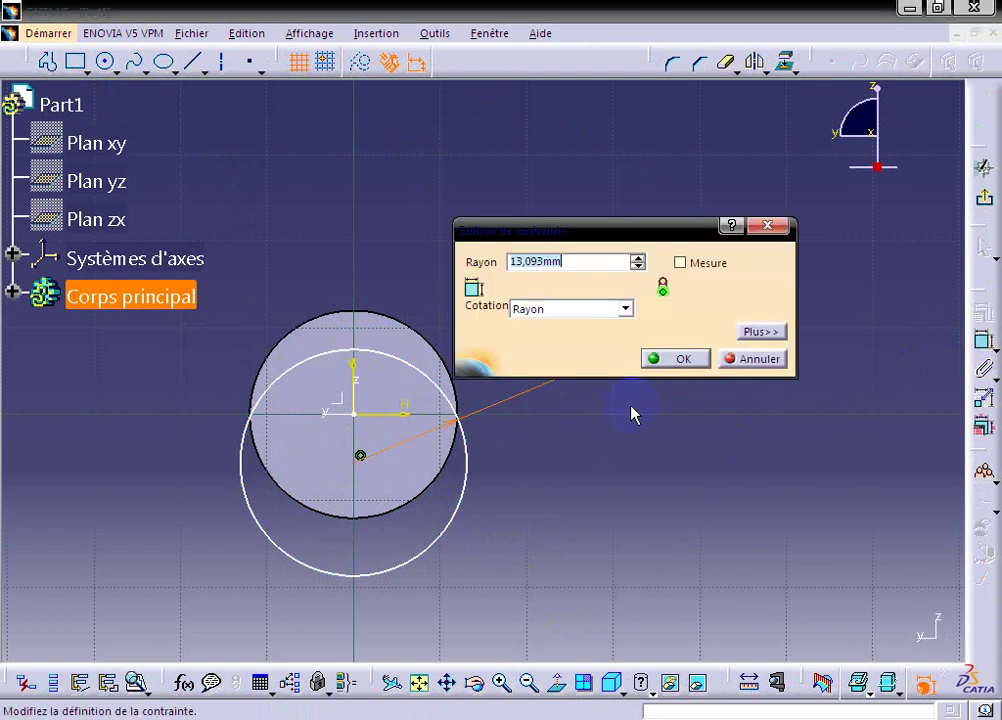
type("13")
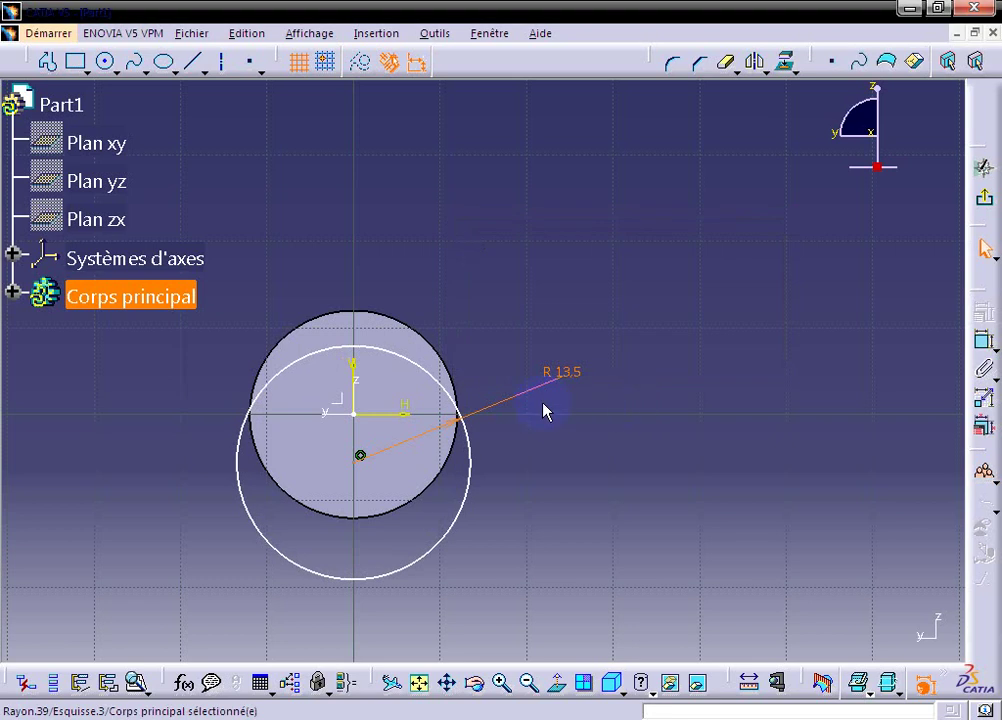
- Place the circle's centre 8.5 below the horizontal axis
left_click(360, 458)
left_click(984, 340)
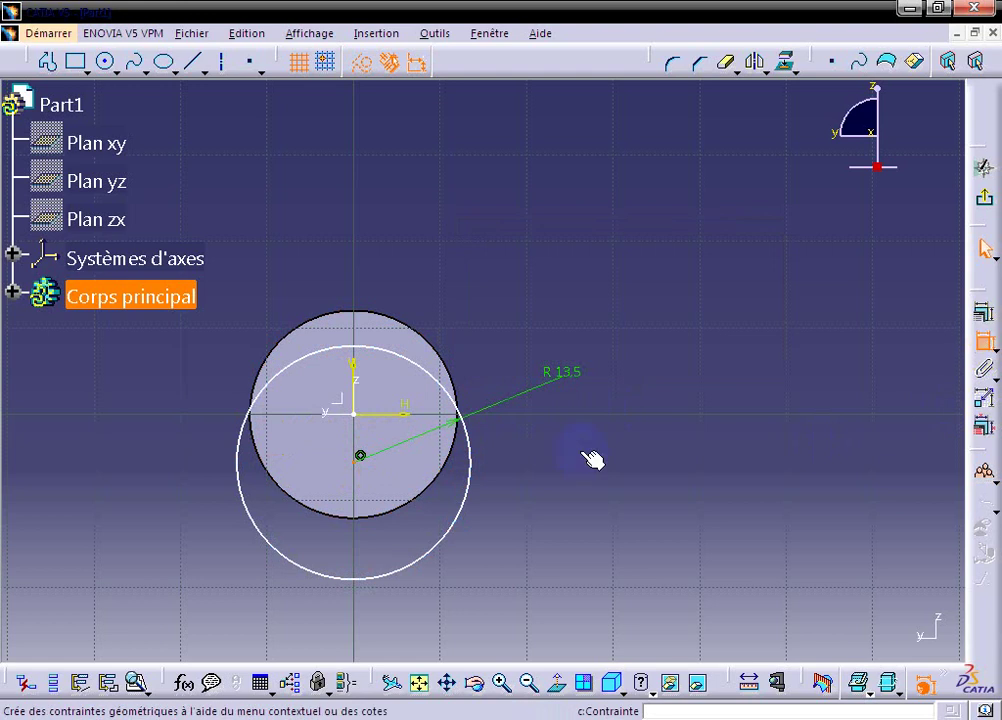
left_click(408, 410)
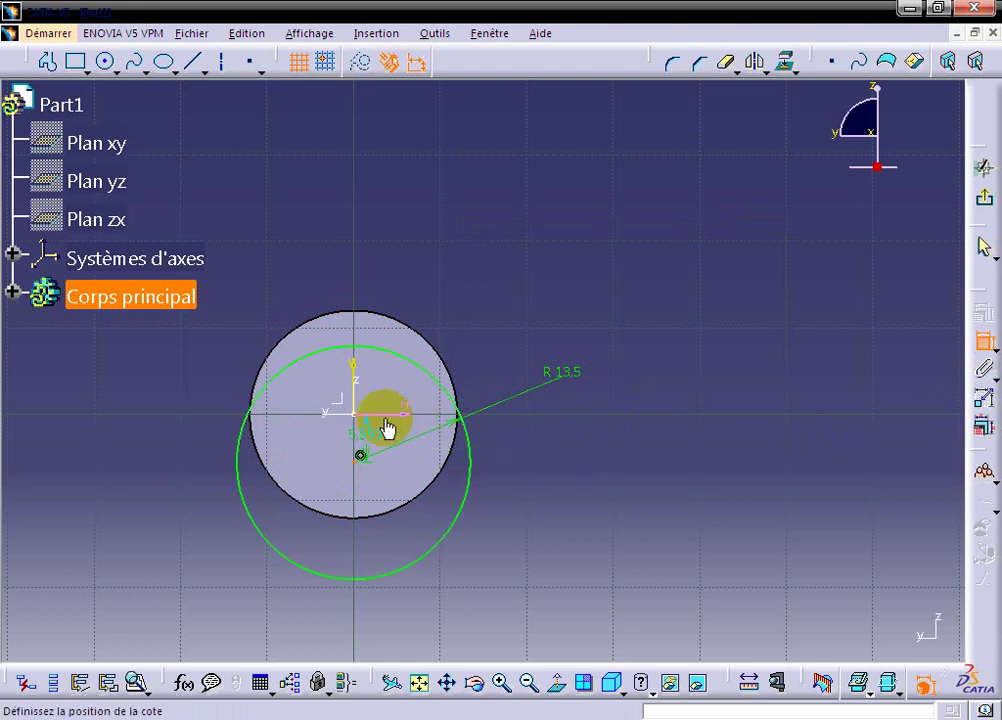
left_click(190, 443)
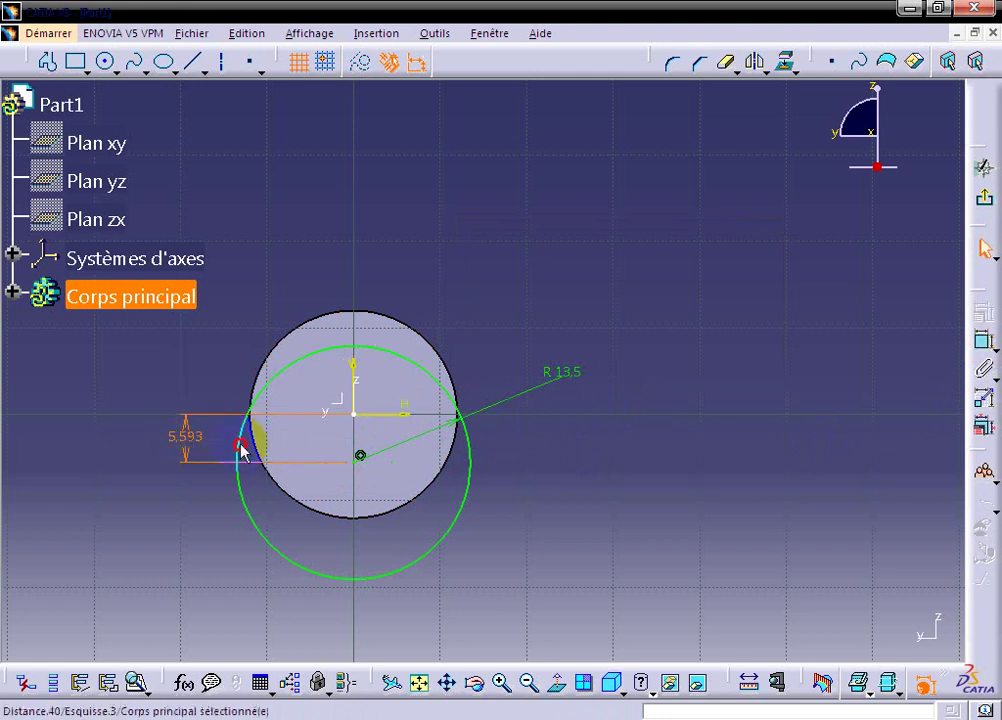
double_click(270, 452)
type("8.5")
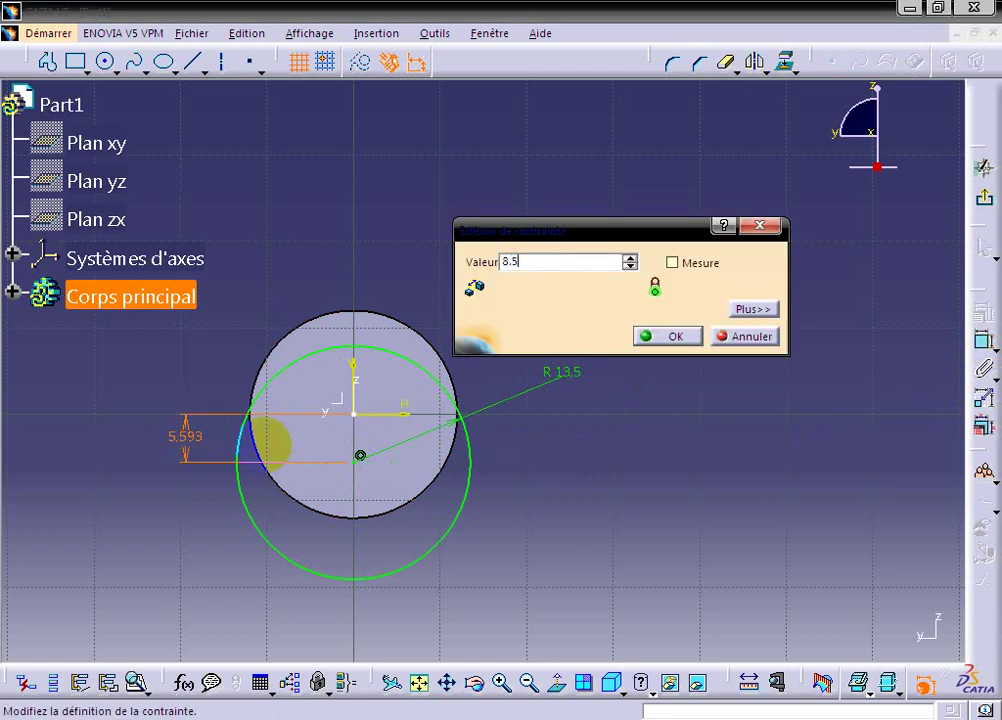
key("Return")
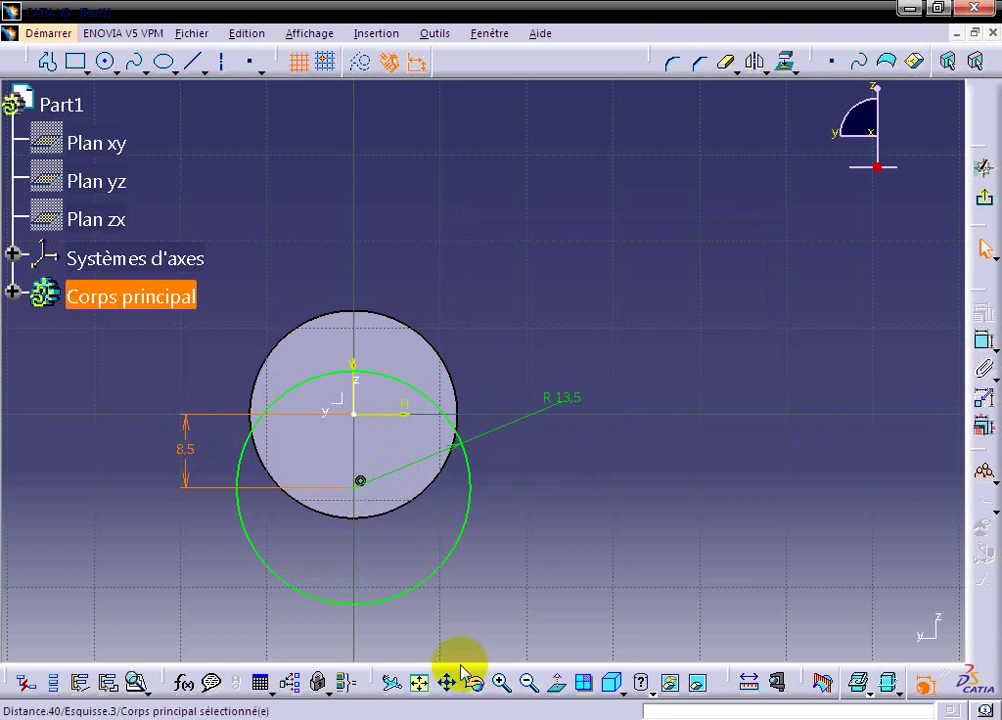
mouse_move(403, 630)
middle_mouse_down()
mouse_move(421, 538)
mouse_move(445, 500)
middle_mouse_up()
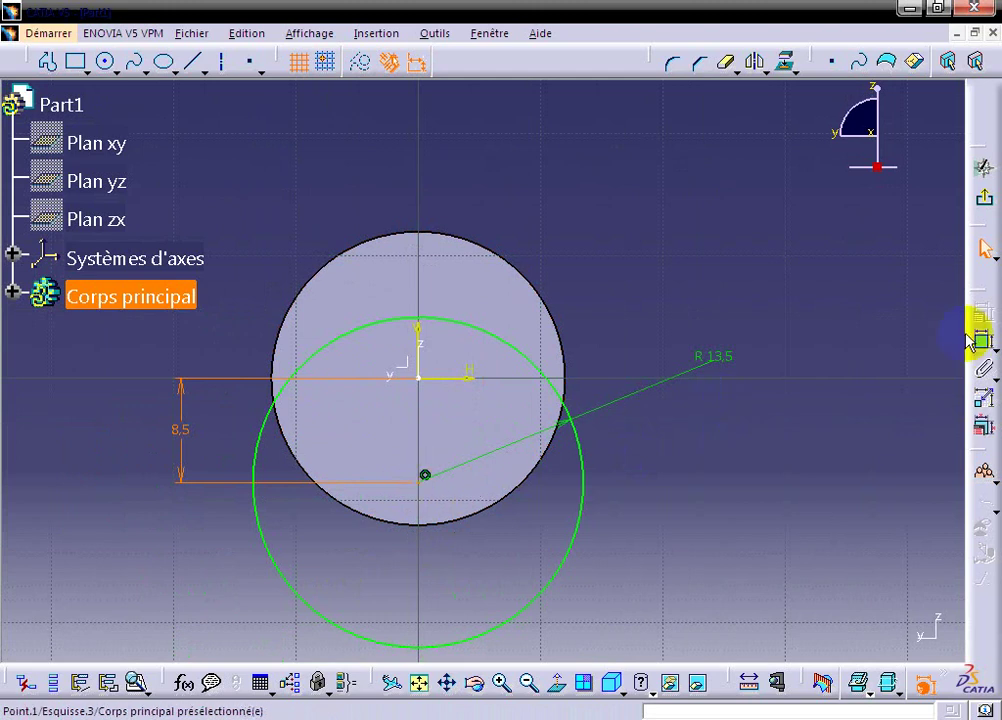
- Pocket the offset circle sketch (Esquisse.3) 1.75 mm deep into the flange face
left_click(985, 197)
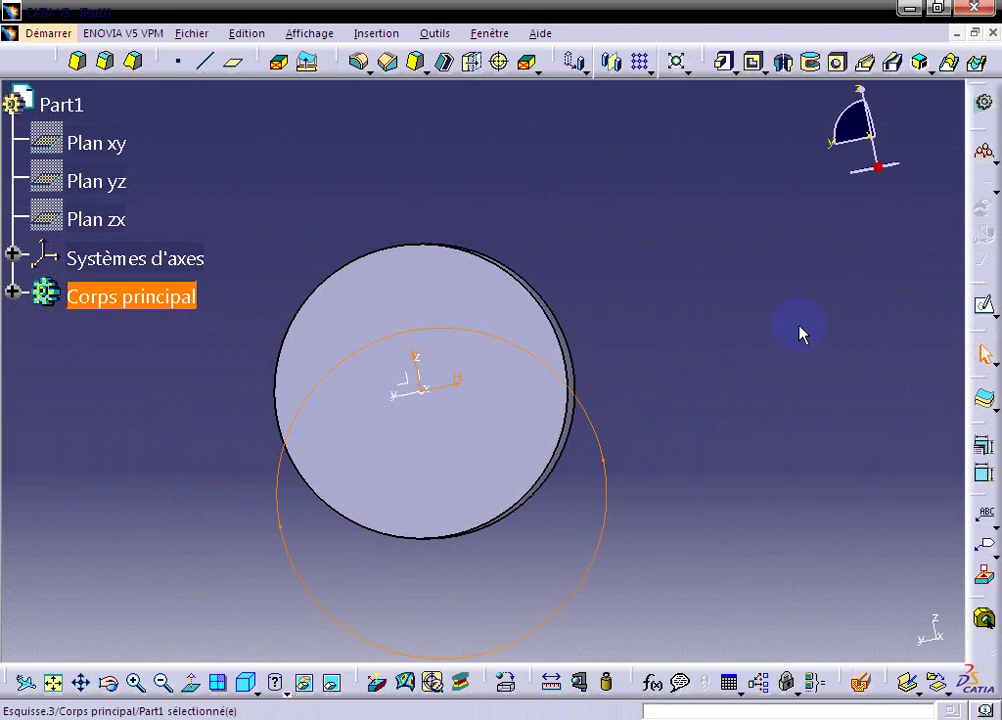
left_click(753, 66)
type("1.75")
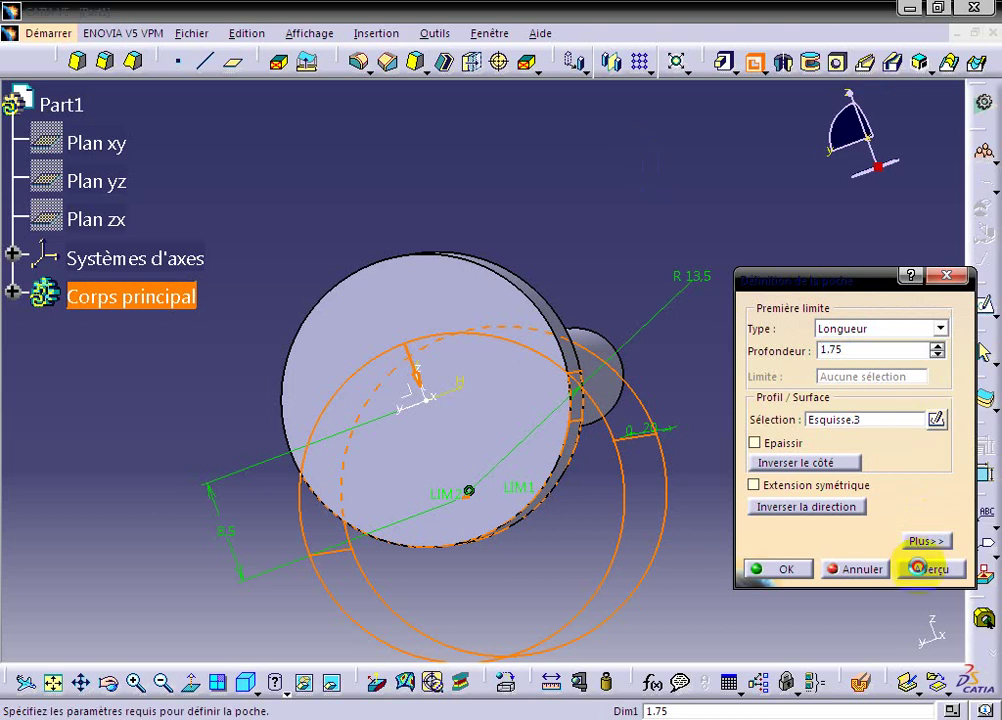
left_click(918, 568)
left_click(786, 571)
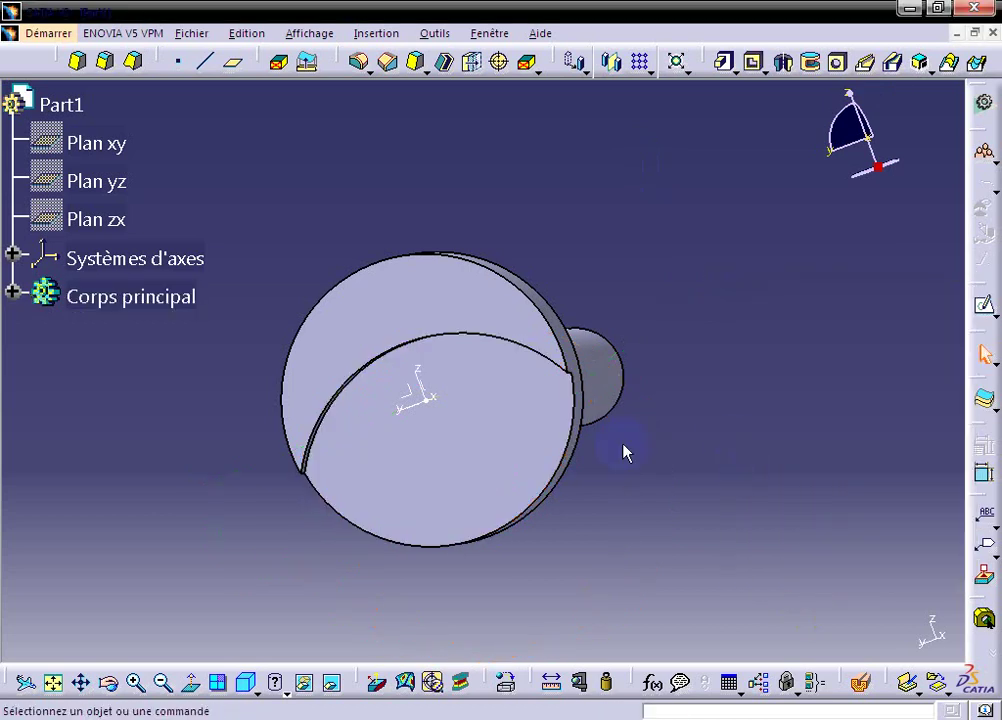
- Orbit the part and select the crescent pocket's flat floor face
mouse_move(403, 353)
middle_mouse_down()
mouse_move(541, 335)
mouse_move(555, 418)
mouse_move(505, 353)
mouse_move(342, 293)
mouse_move(384, 309)
mouse_move(429, 384)
middle_mouse_up()
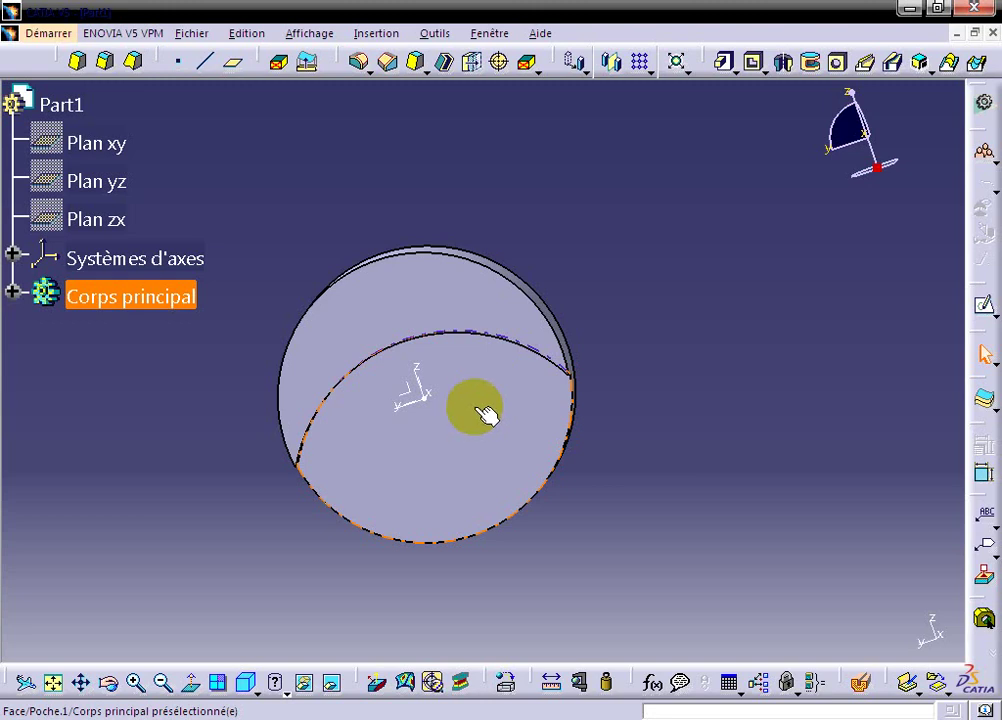
left_click(474, 409)
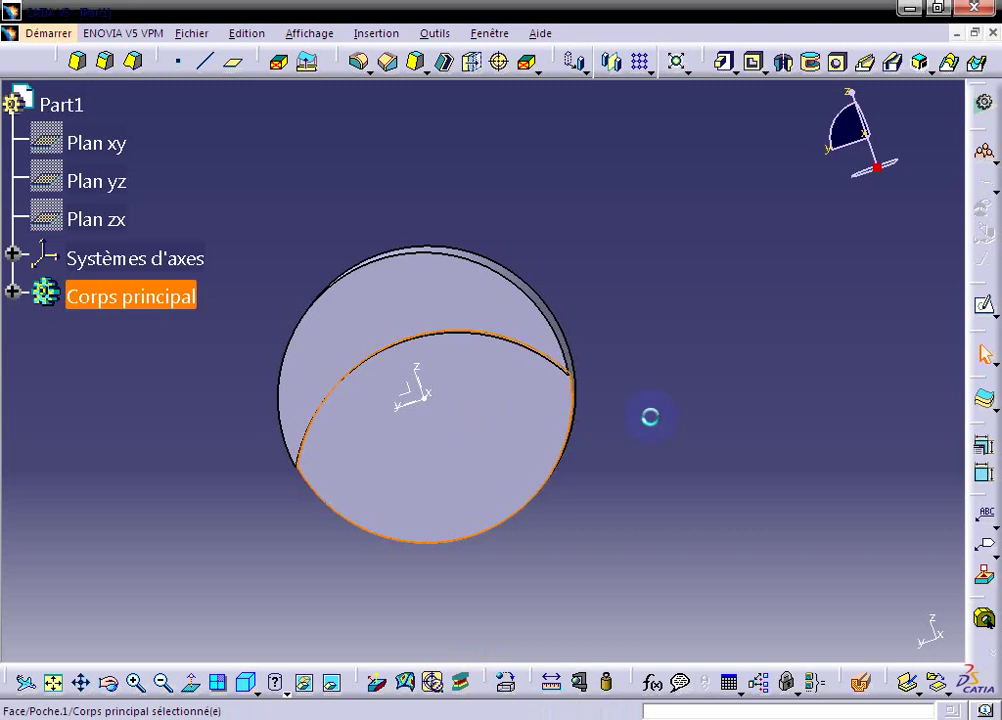
- Sketch an origin-centred circle on the pocket floor and dimension it to 9 mm diameter
left_click(984, 305)
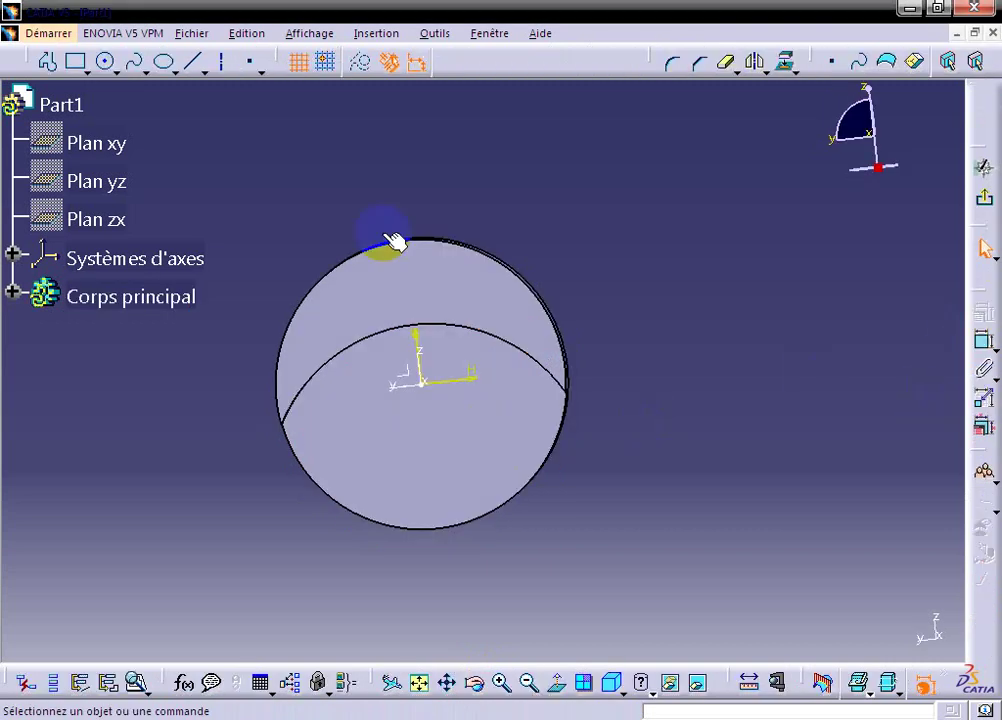
left_click(105, 62)
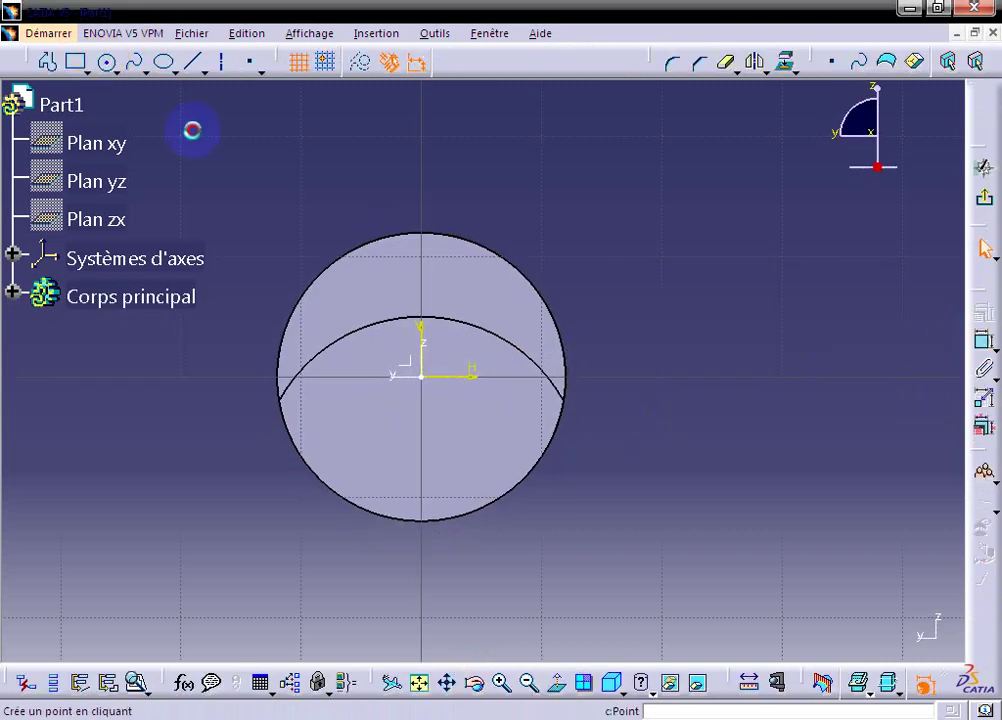
left_click(424, 377)
left_click(463, 353)
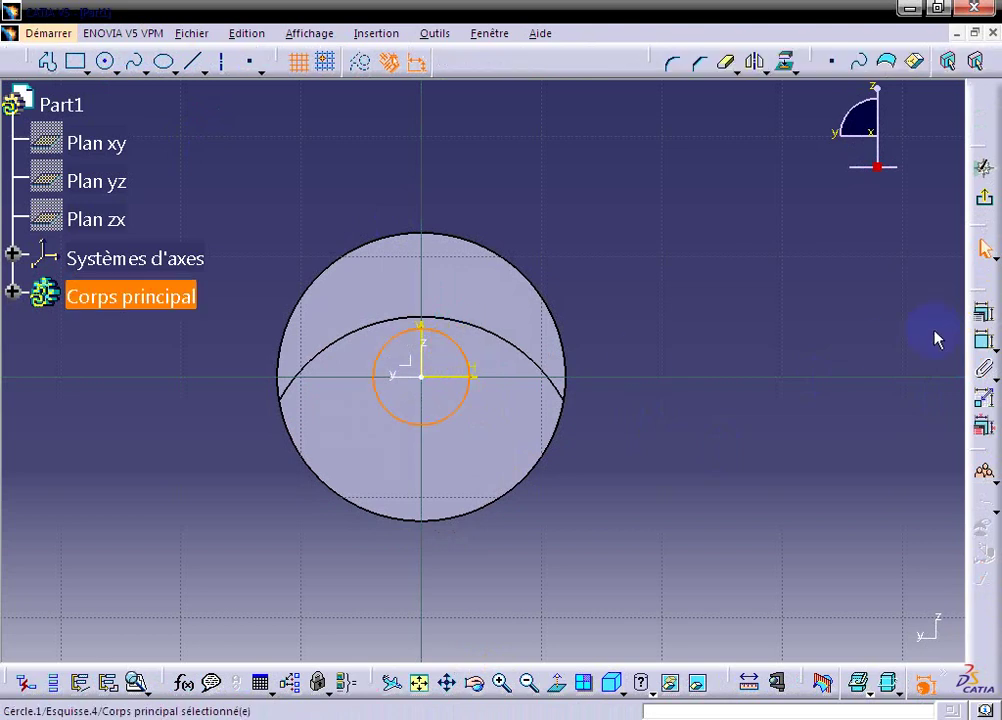
left_click(984, 340)
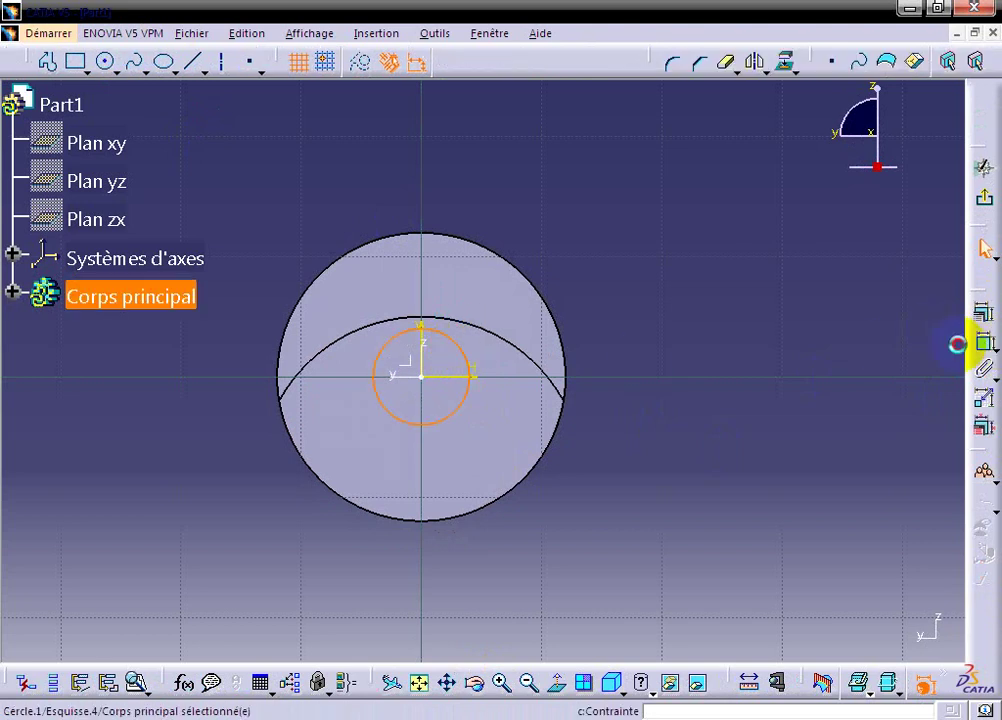
double_click(644, 309)
left_click(578, 310)
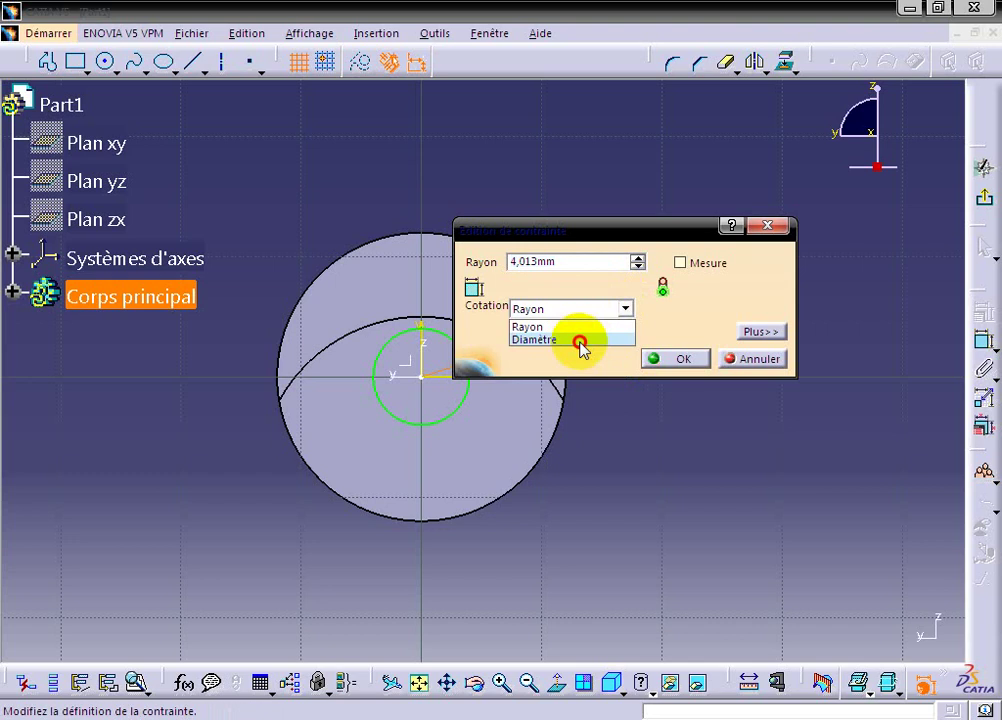
left_click(580, 340)
left_click(590, 262)
double_click(588, 259)
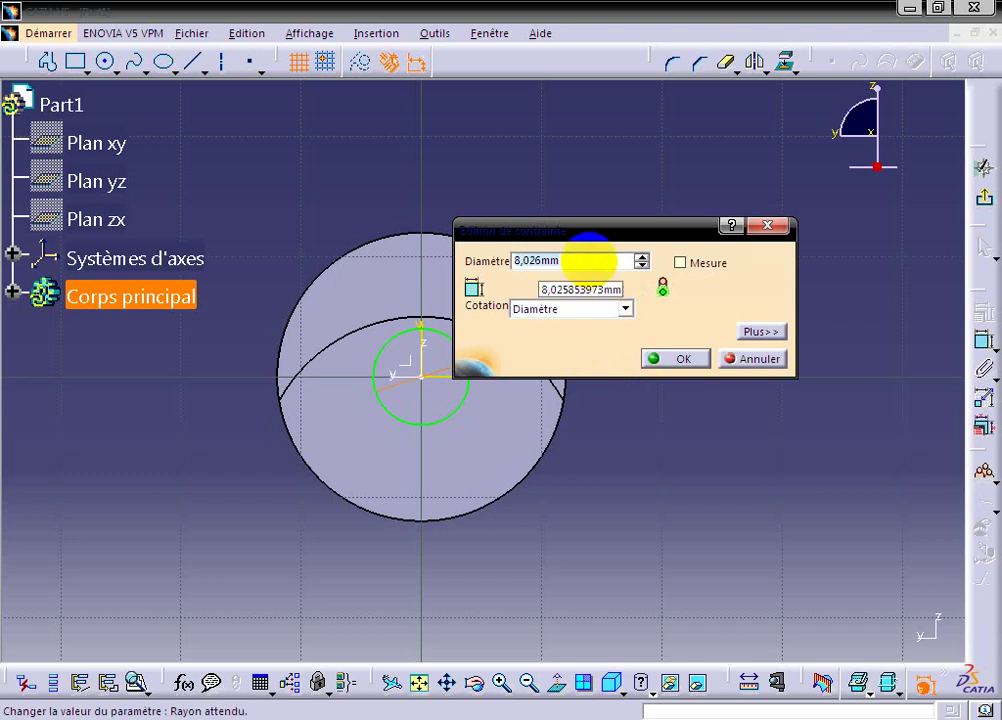
type("9")
key("Return")
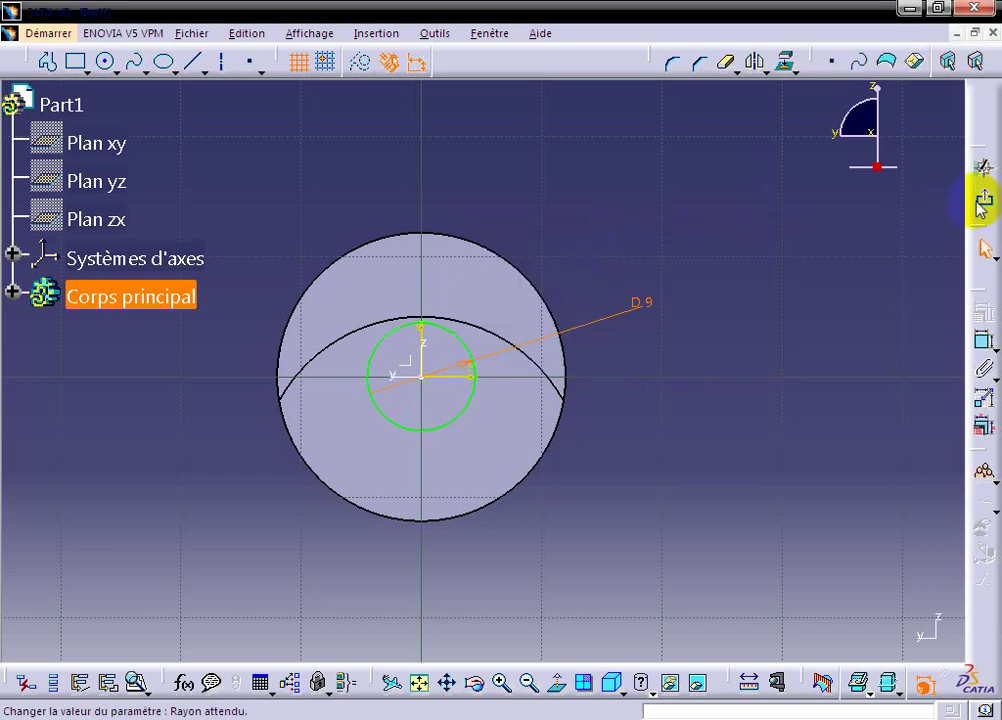
- Pocket the 9 mm circle 2 mm deep and dismiss the Poche.2 update error
left_click(984, 198)
middle_click_drag(717, 341, 751, 139)
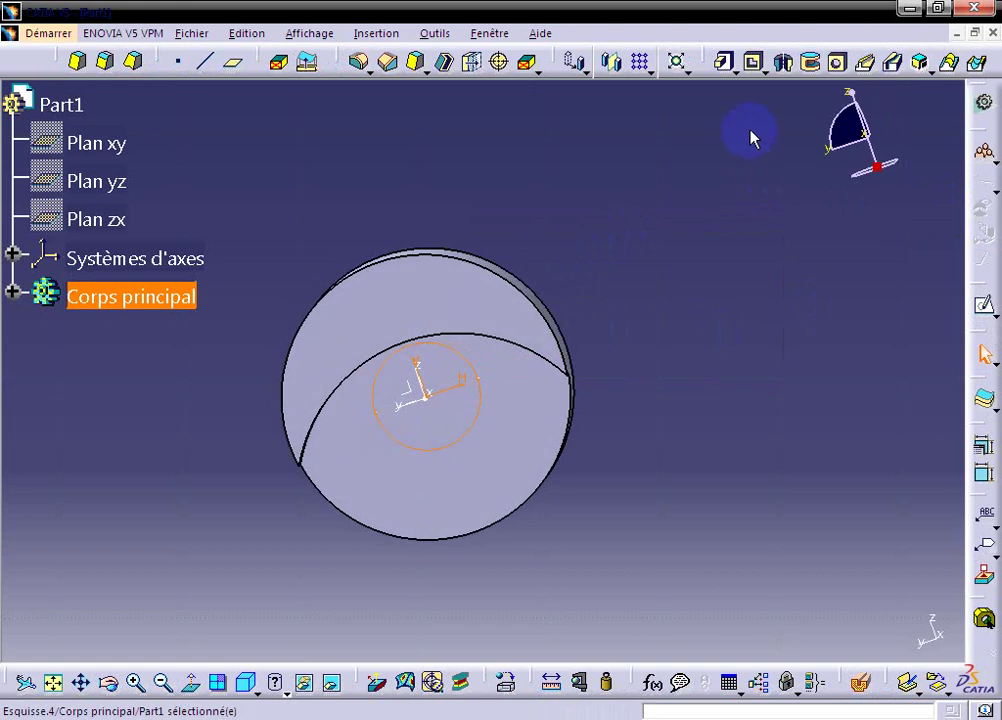
left_click(754, 68)
type("22.")
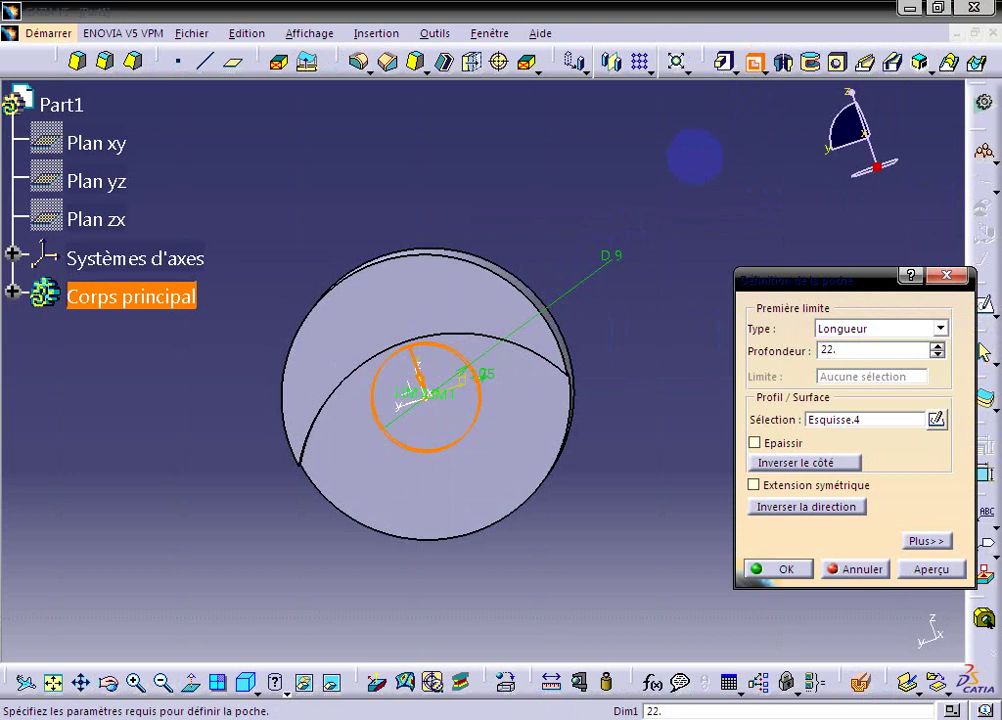
key("Return")
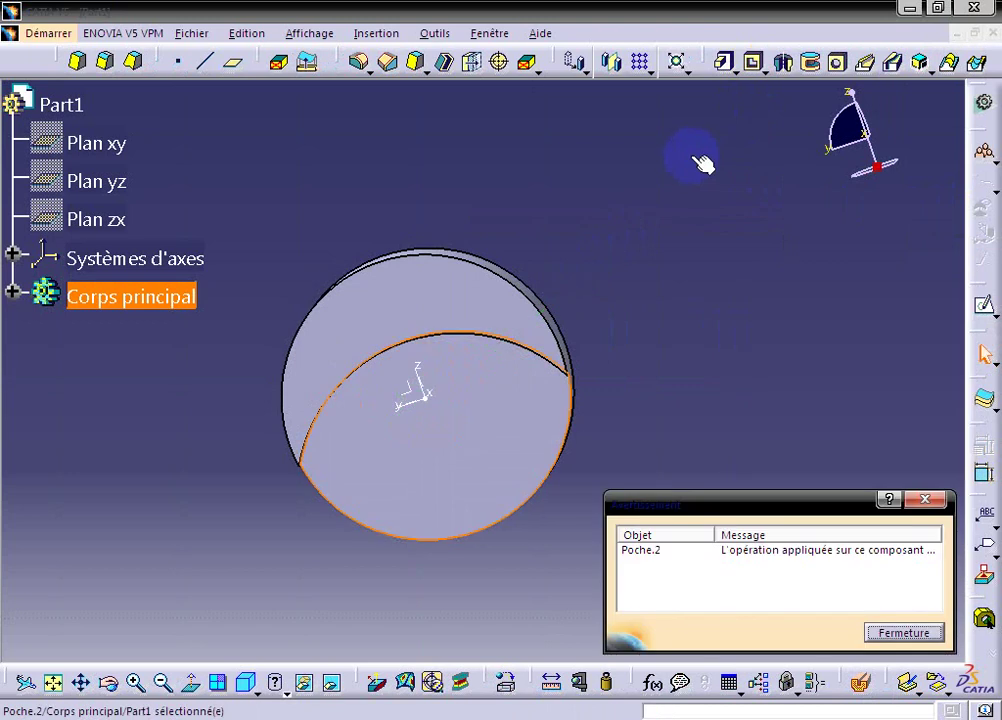
left_click(903, 636)
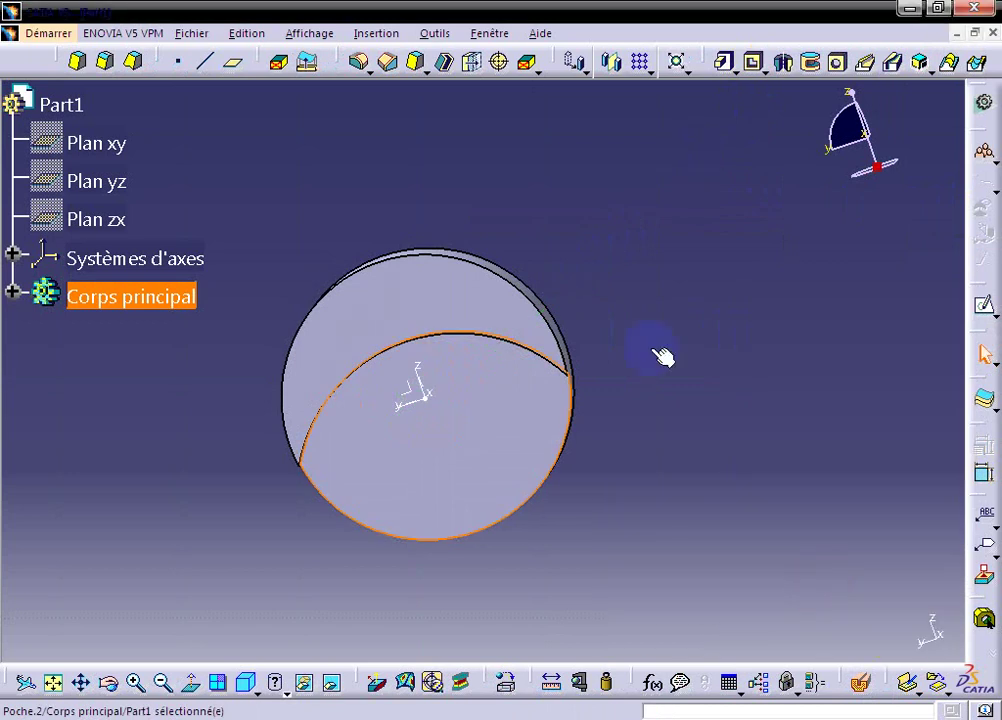
mouse_move(597, 394)
middle_mouse_down()
mouse_move(374, 418)
mouse_move(313, 331)
middle_mouse_up()
- Expand the body's feature history and check Poche.2's circle sketch, Esquisse.4
left_click(12, 296)
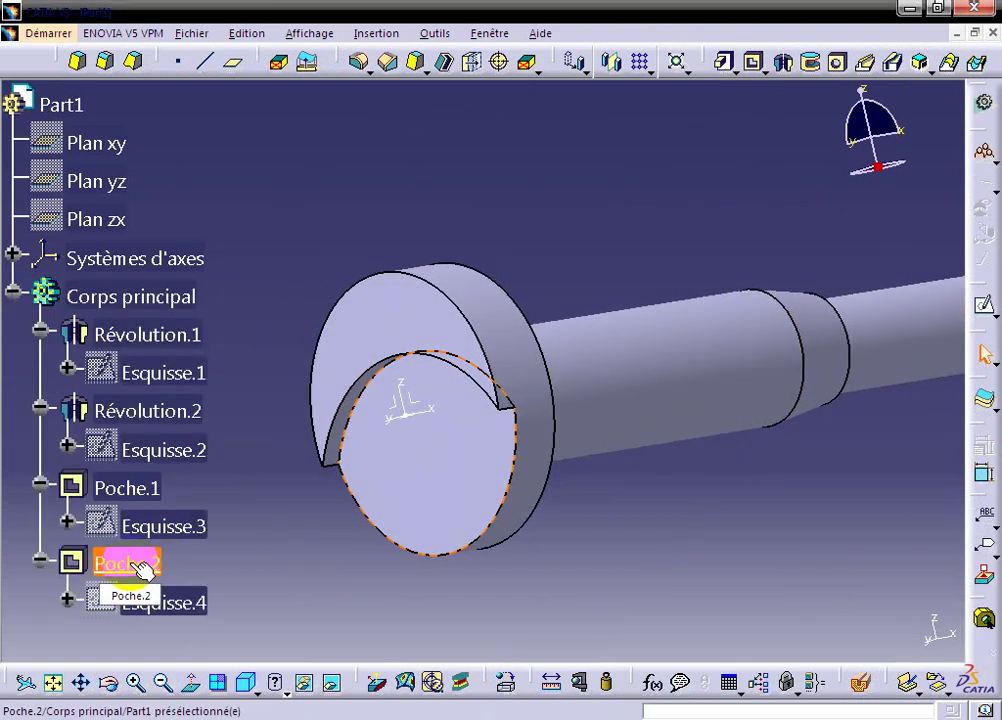
double_click(157, 600)
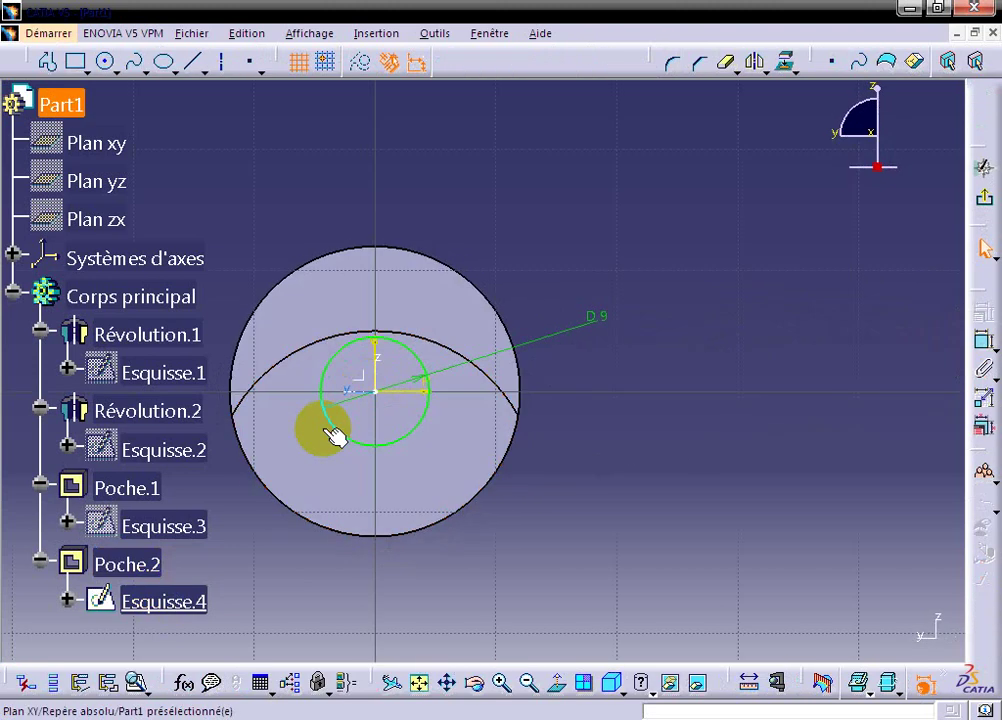
double_click(116, 567)
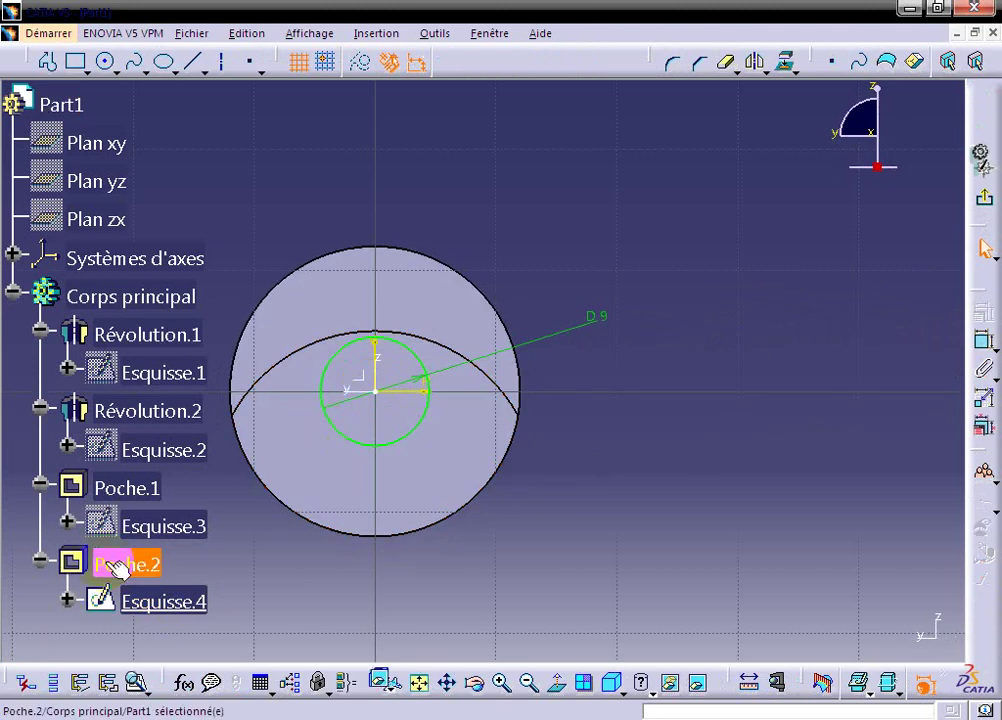
- Delete the Poche.2 pocket and re-accept Poche.1 unchanged as the last feature
left_click(120, 565)
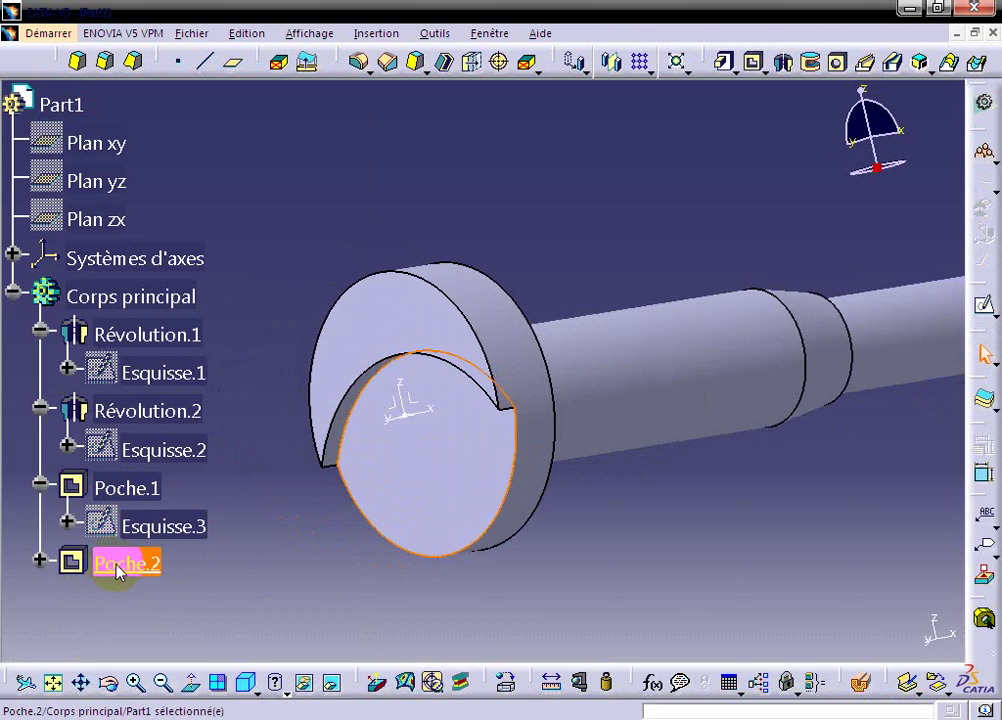
right_click(113, 565)
left_click(185, 443)
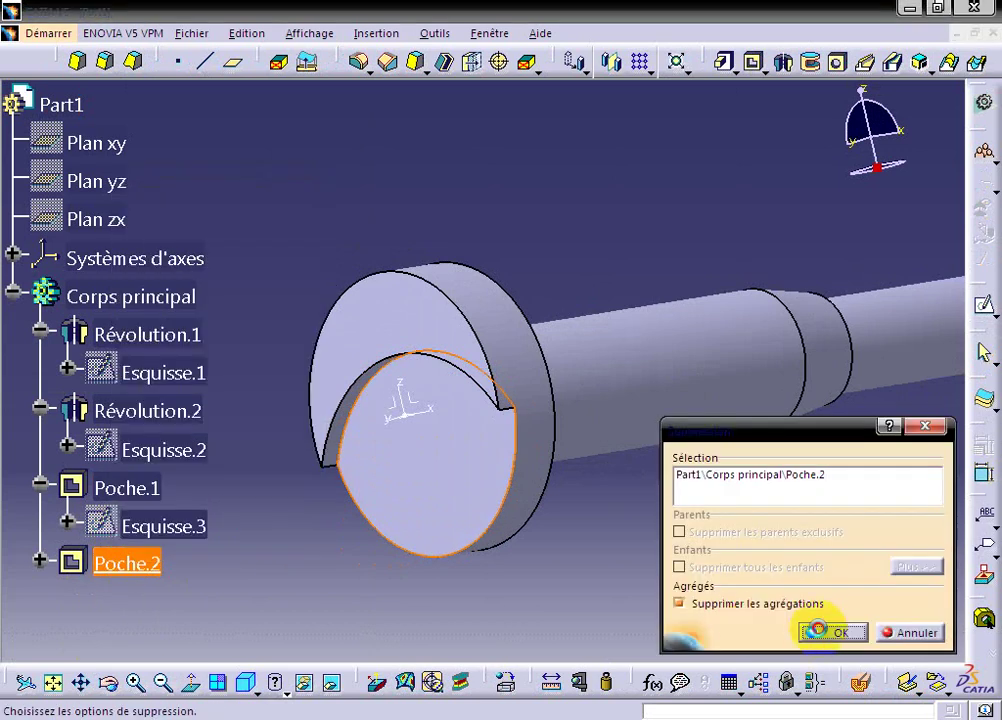
left_click(817, 630)
double_click(125, 488)
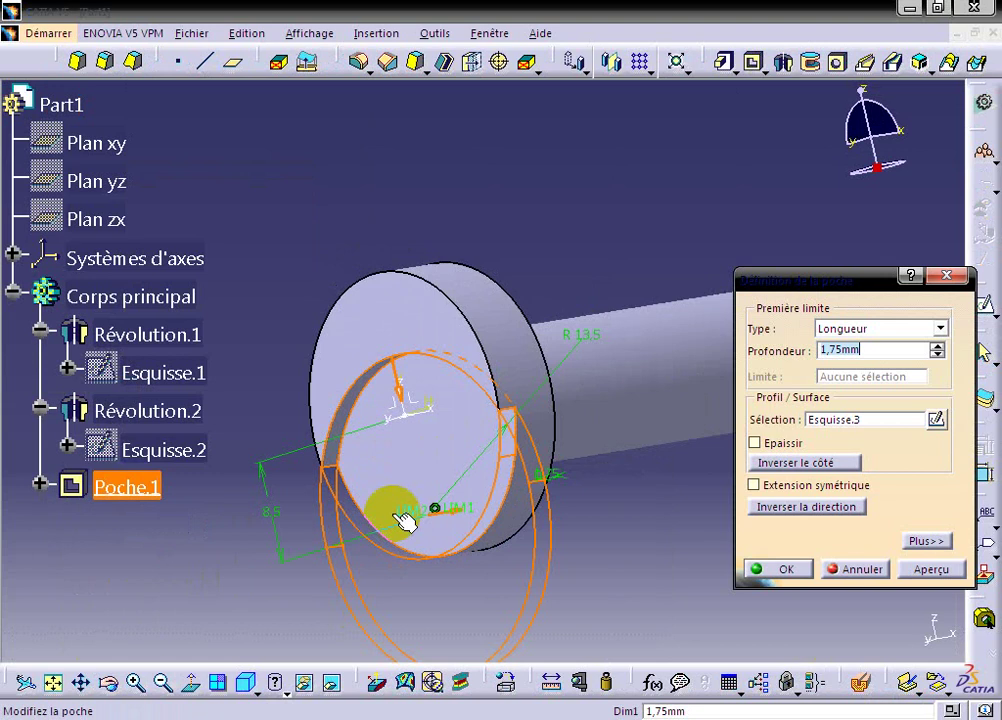
left_click(775, 568)
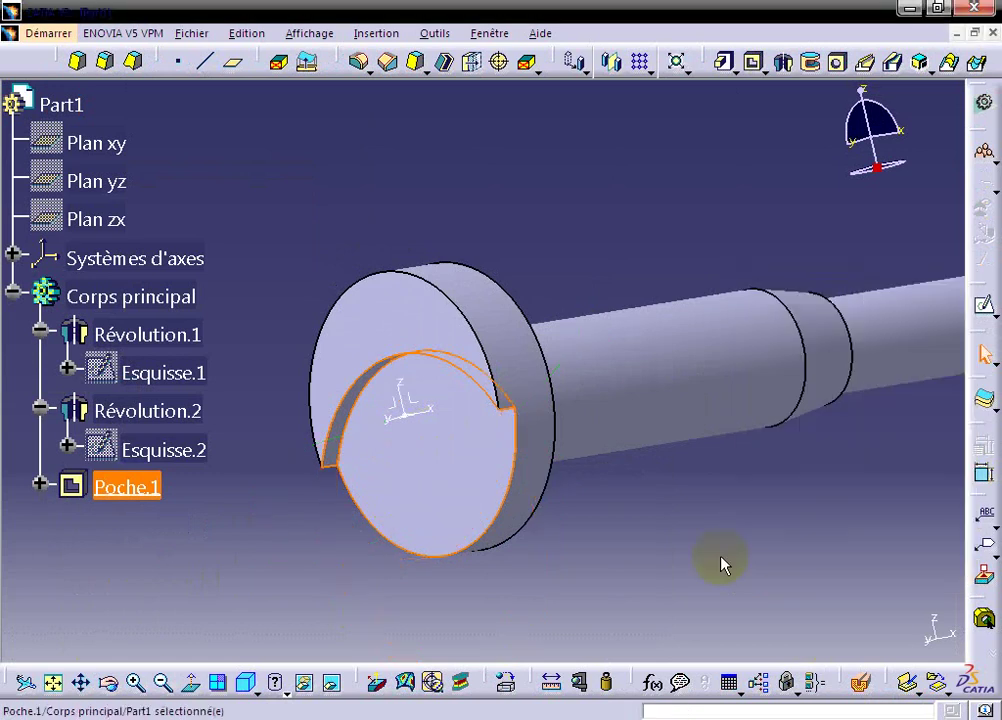
- Open a sketch on the crescent pocket floor and draw a circle centred at the origin
left_click(472, 475)
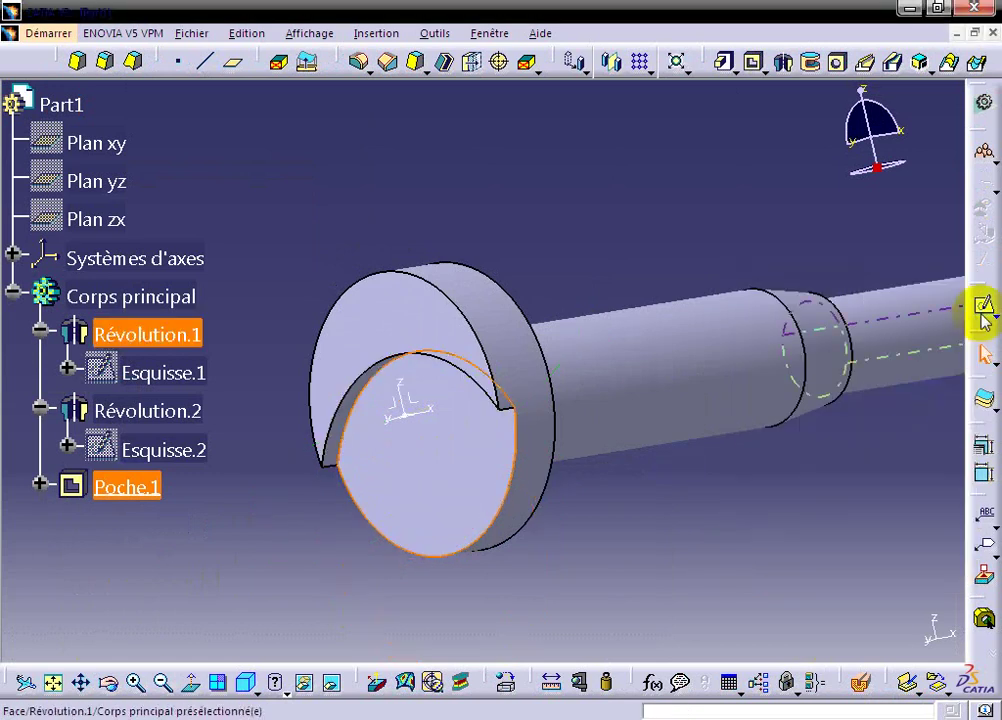
left_click(982, 316)
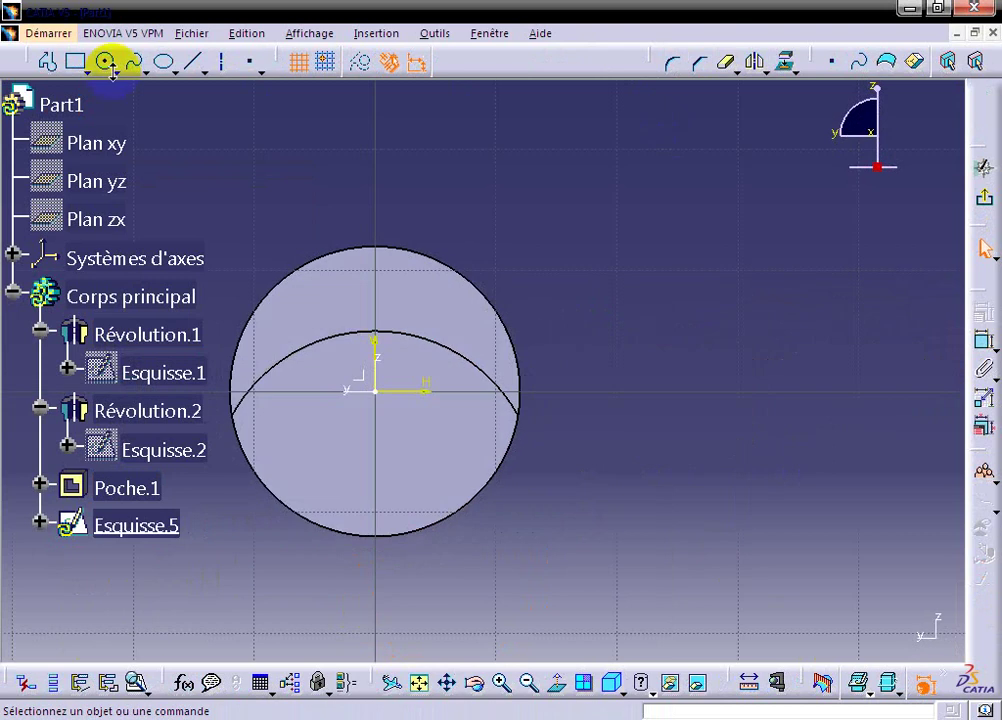
left_click(106, 63)
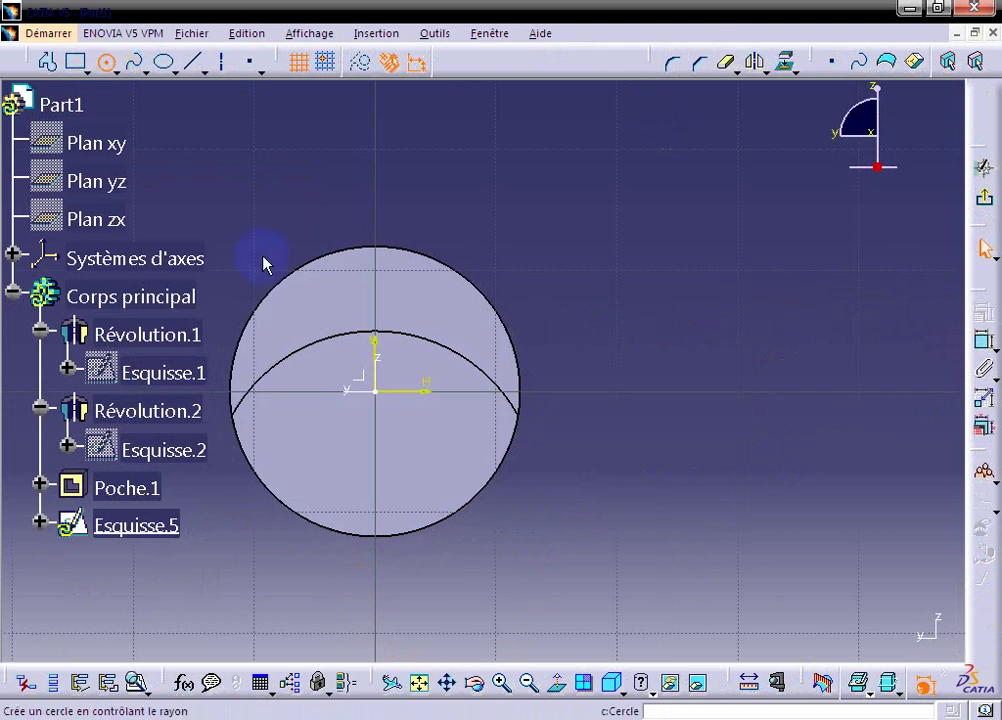
left_click(375, 390)
left_click(419, 377)
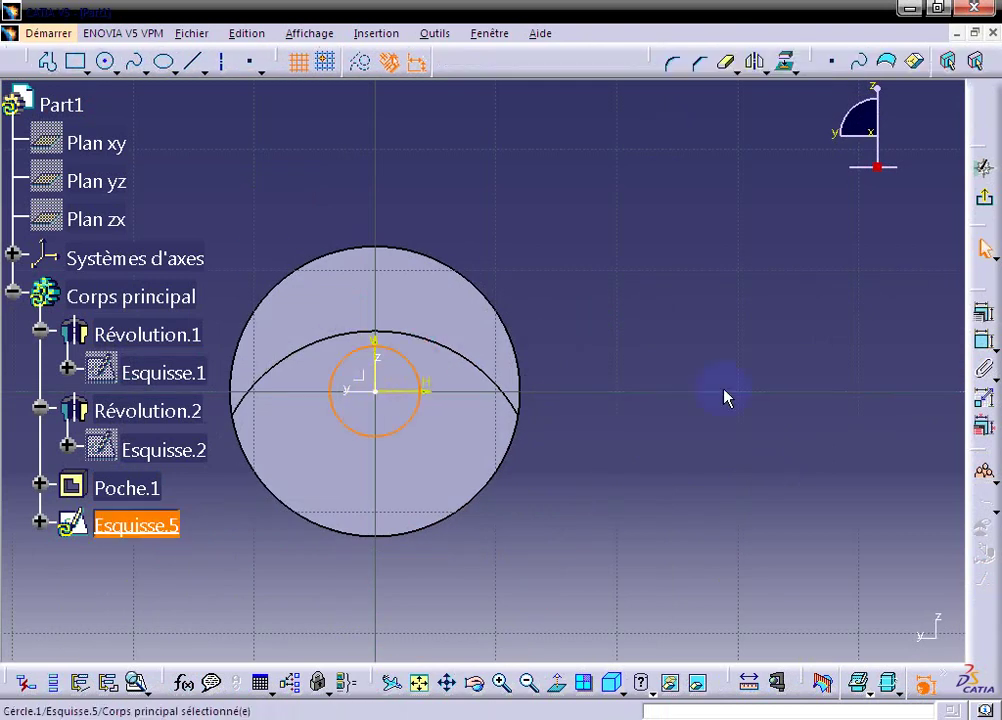
- Constrain the circle's diameter to 9 mm and leave the sketcher
left_click(987, 369)
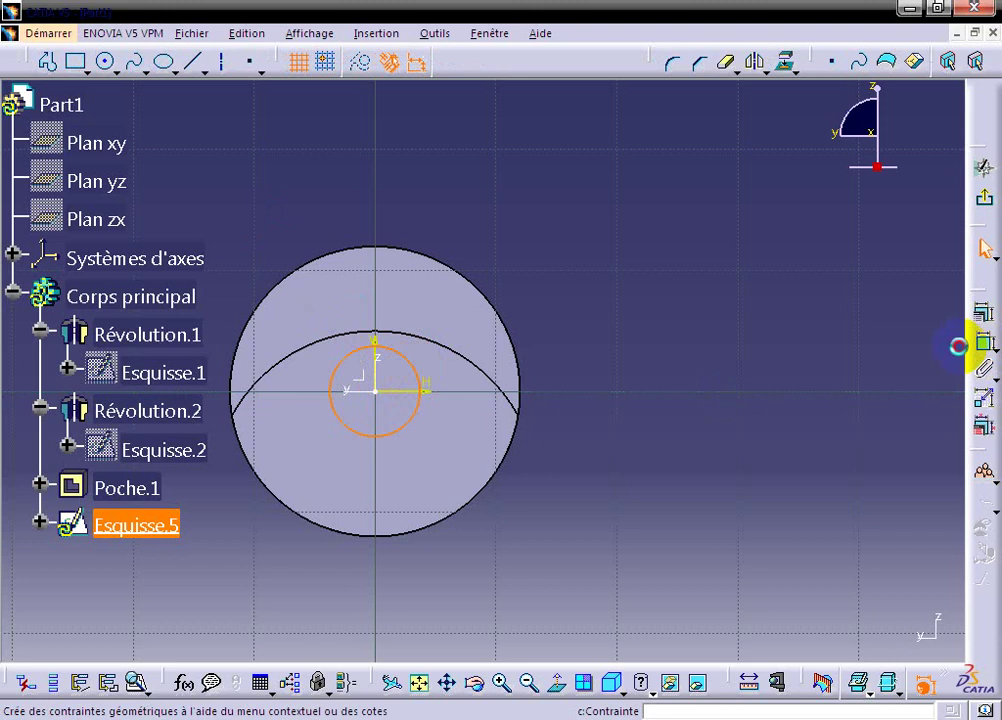
double_click(550, 296)
type("9")
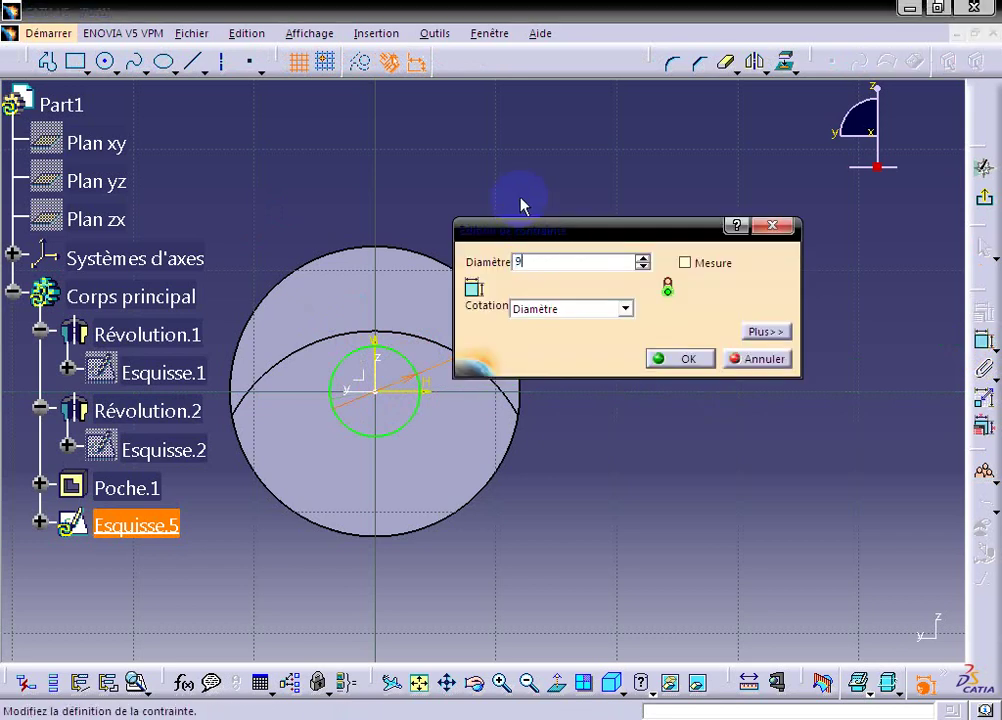
key("Return")
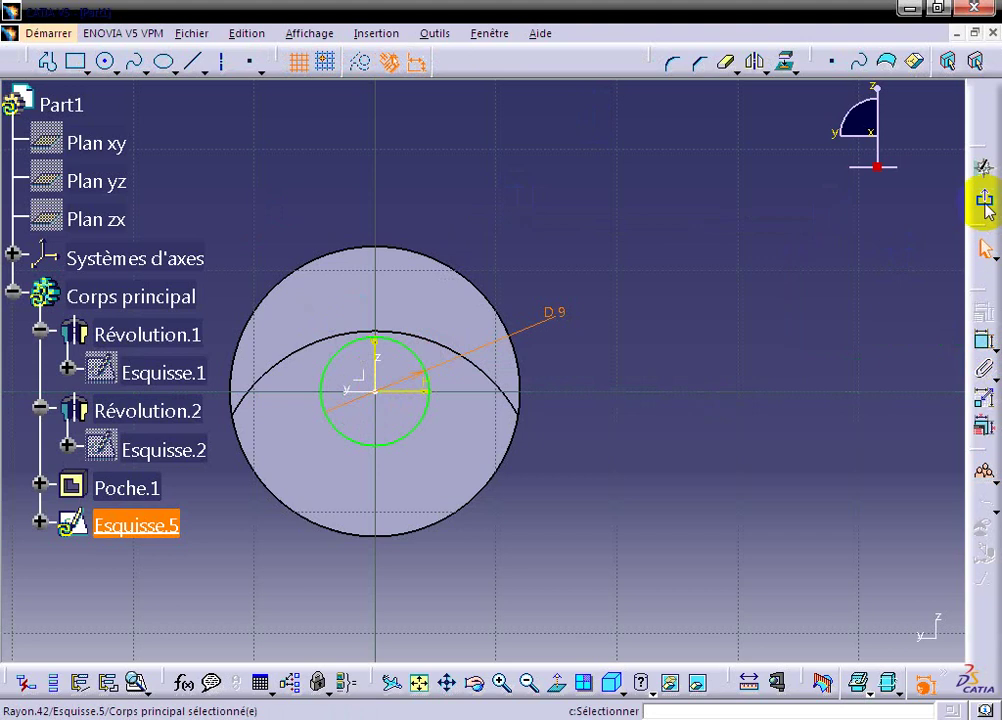
left_click(985, 203)
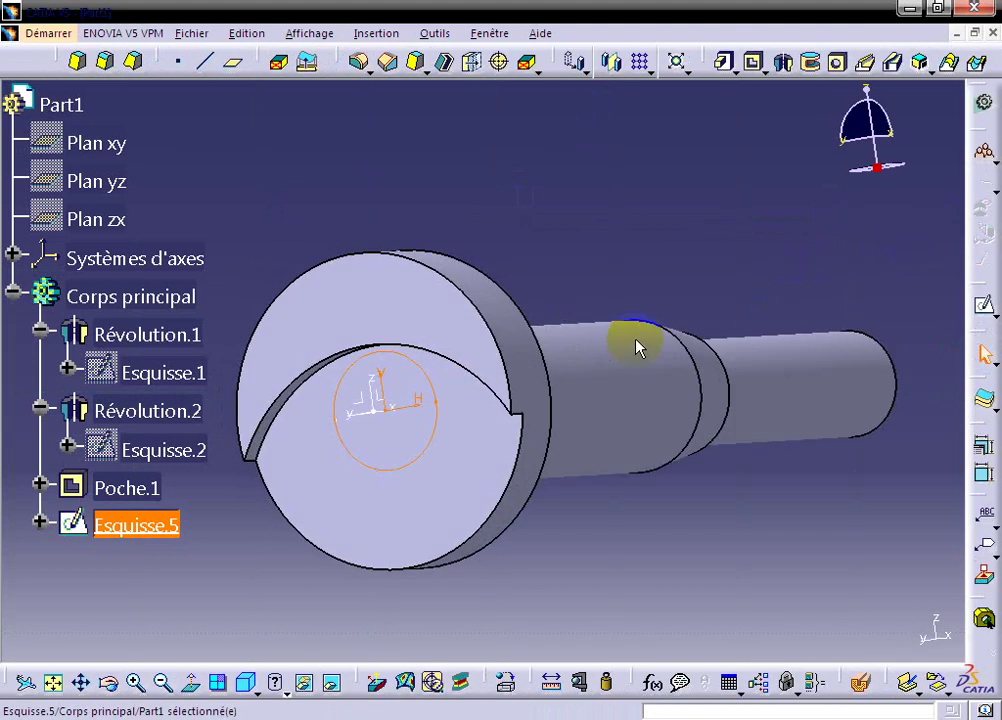
- Pocket the 9 mm circle sketch 22.5 mm deep, previewing before confirming
left_click(754, 64)
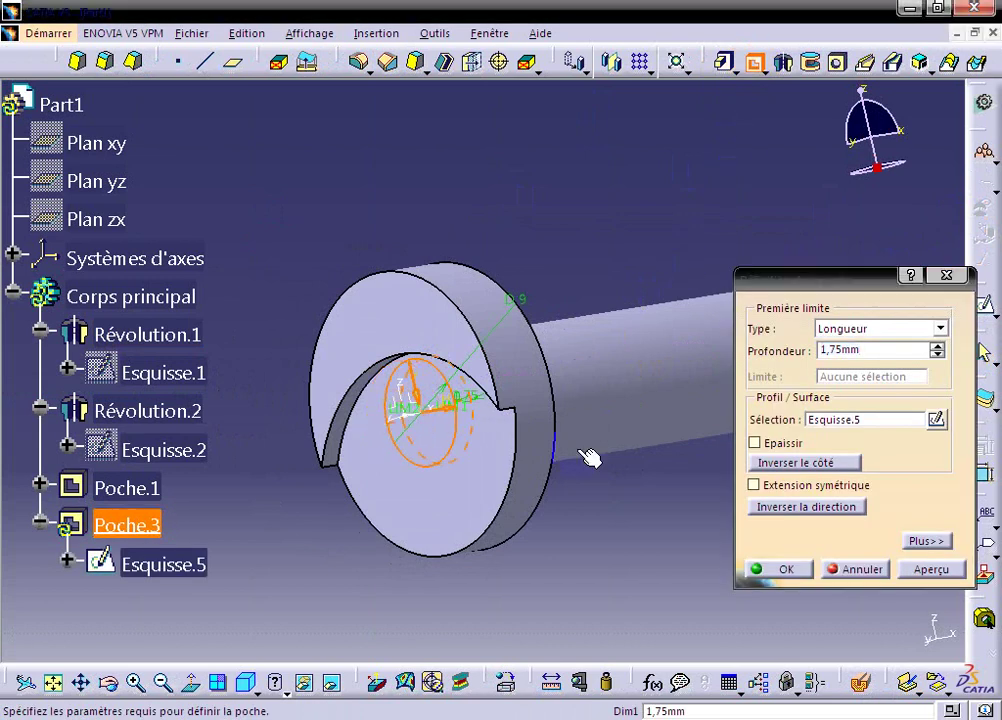
left_click(888, 351)
type("22.")
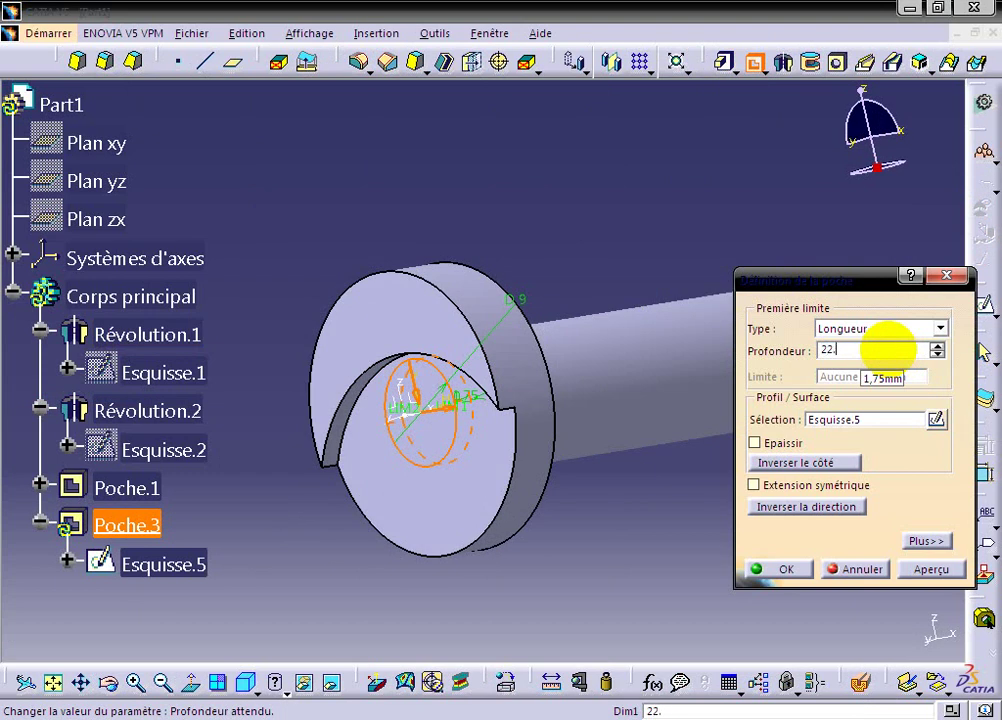
type("5")
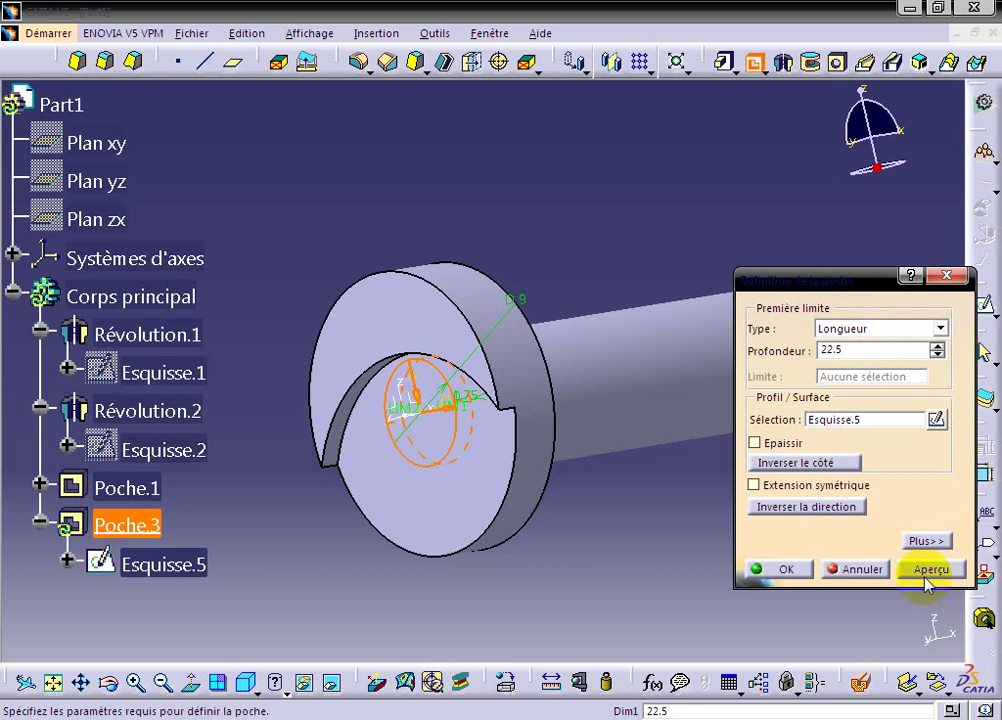
left_click(931, 568)
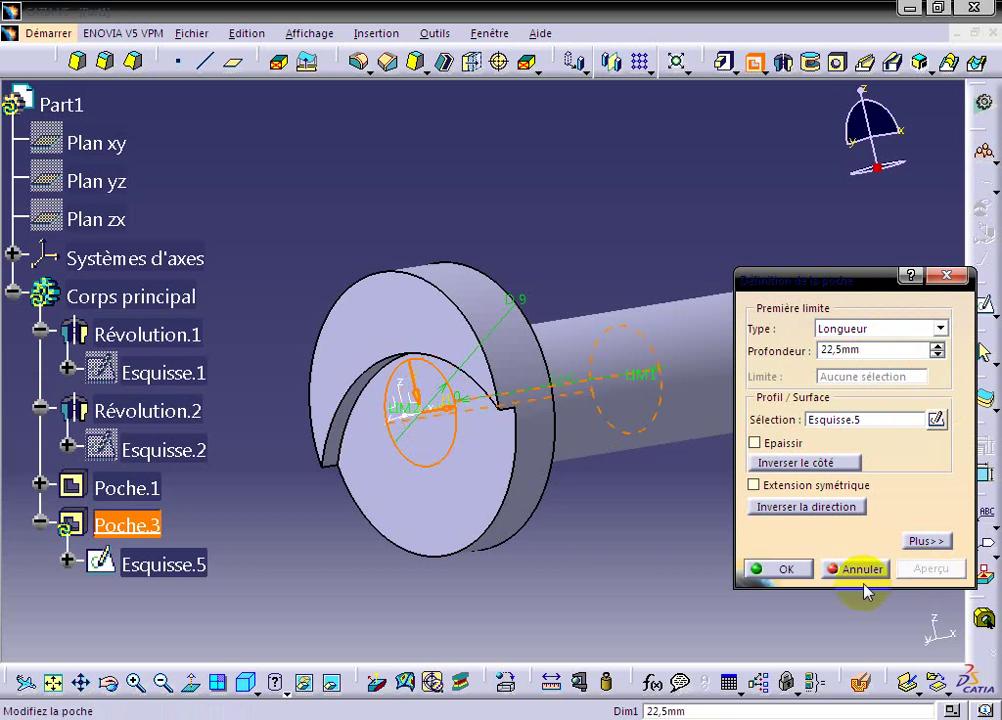
left_click(784, 570)
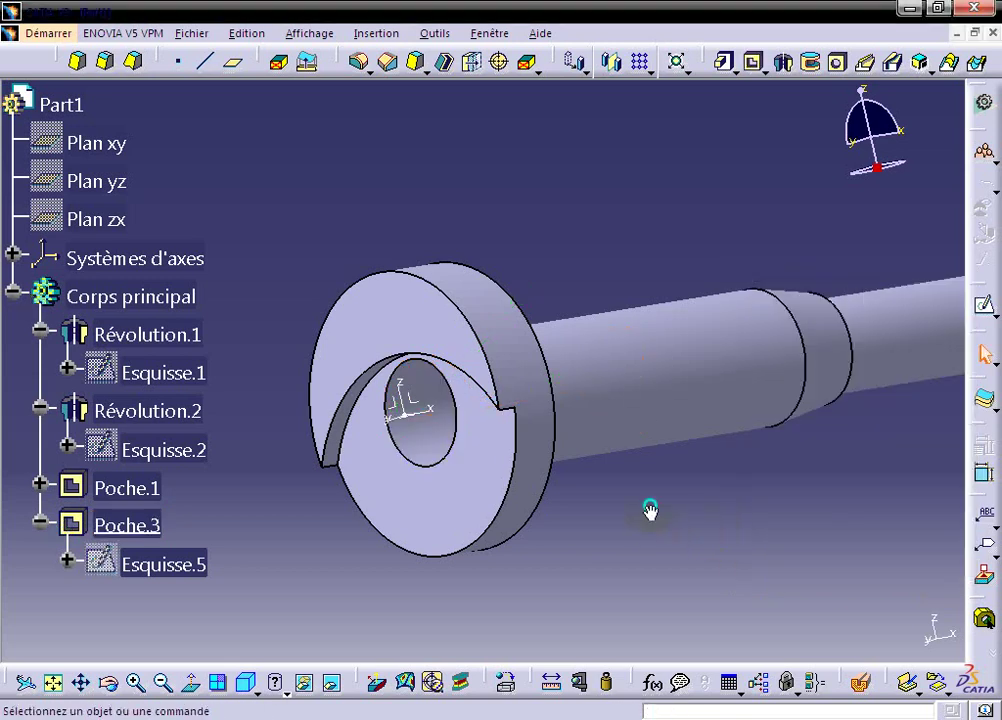
mouse_move(650, 510)
middle_mouse_down()
mouse_move(734, 499)
mouse_move(671, 463)
mouse_move(742, 480)
middle_mouse_up()
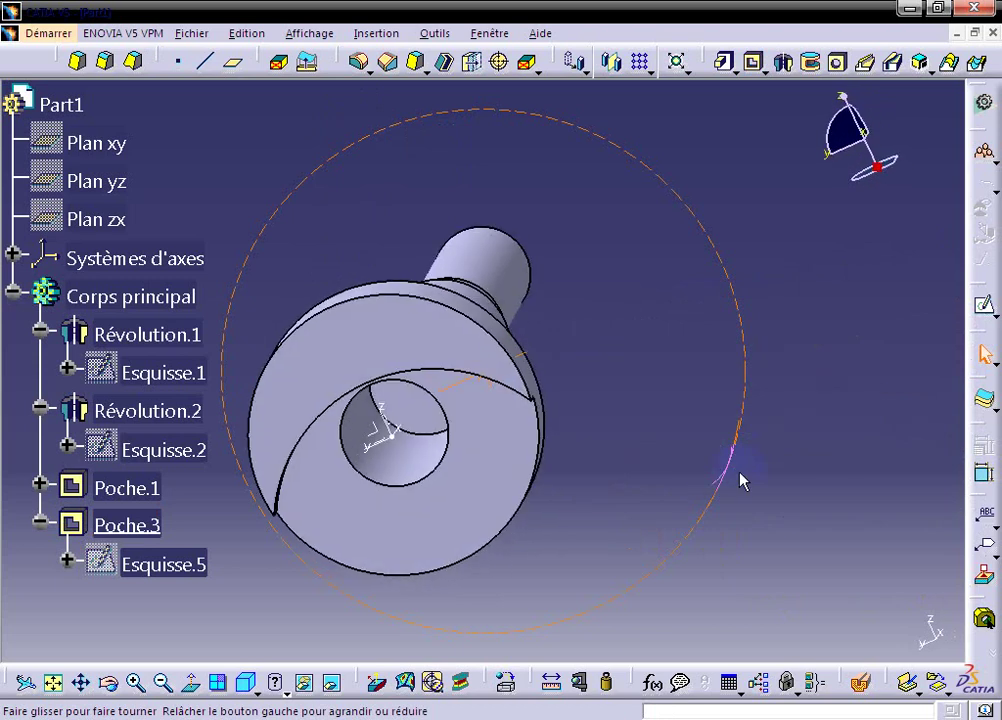
mouse_move(570, 458)
middle_mouse_down()
mouse_move(606, 266)
mouse_move(557, 407)
mouse_move(481, 447)
middle_mouse_up()
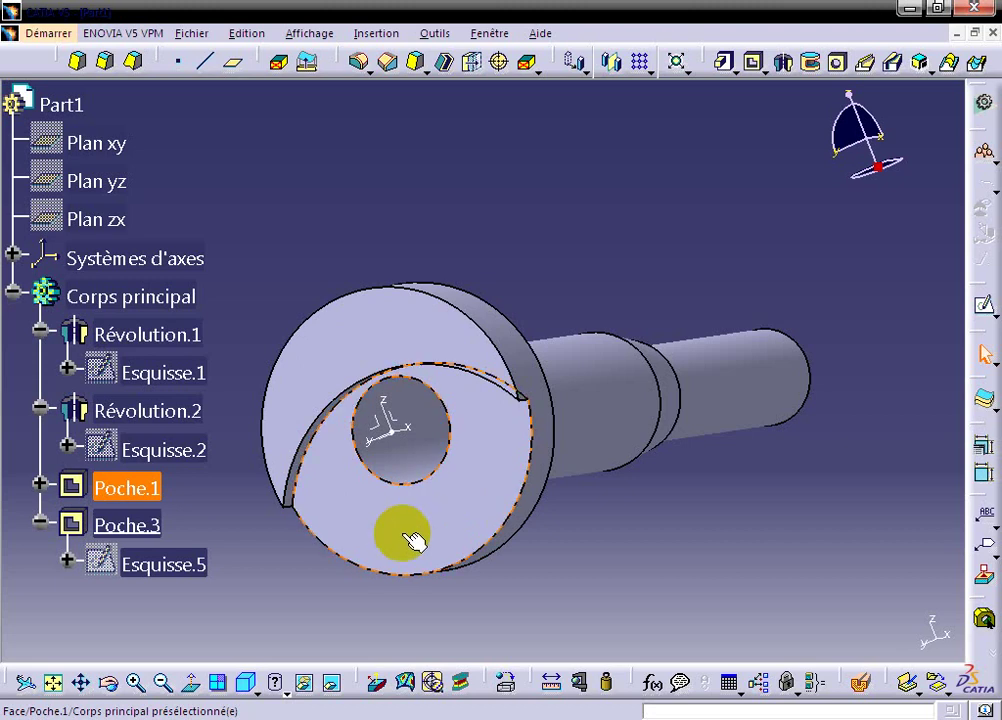
left_click(486, 490)
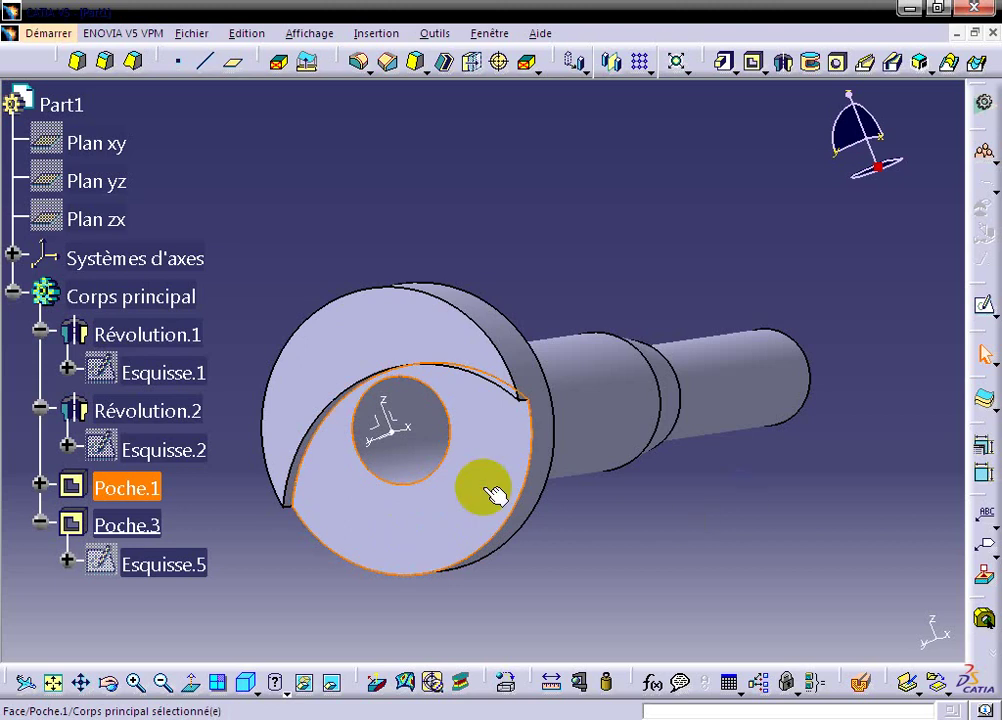
right_click(85, 150)
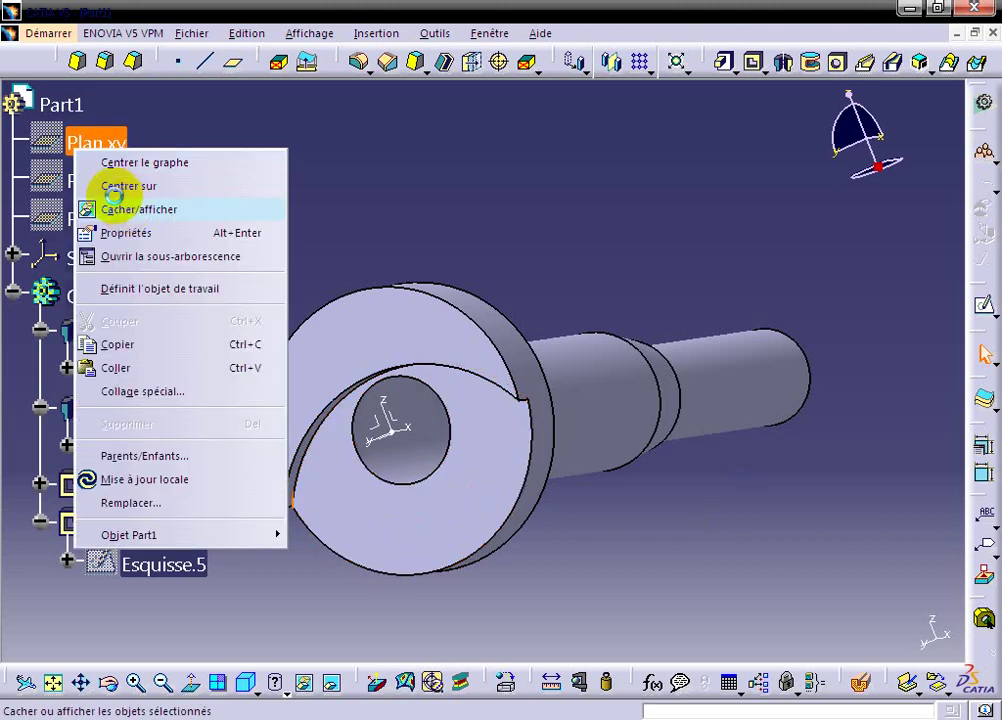
left_click(112, 207)
right_click(100, 181)
left_click(145, 240)
right_click(100, 219)
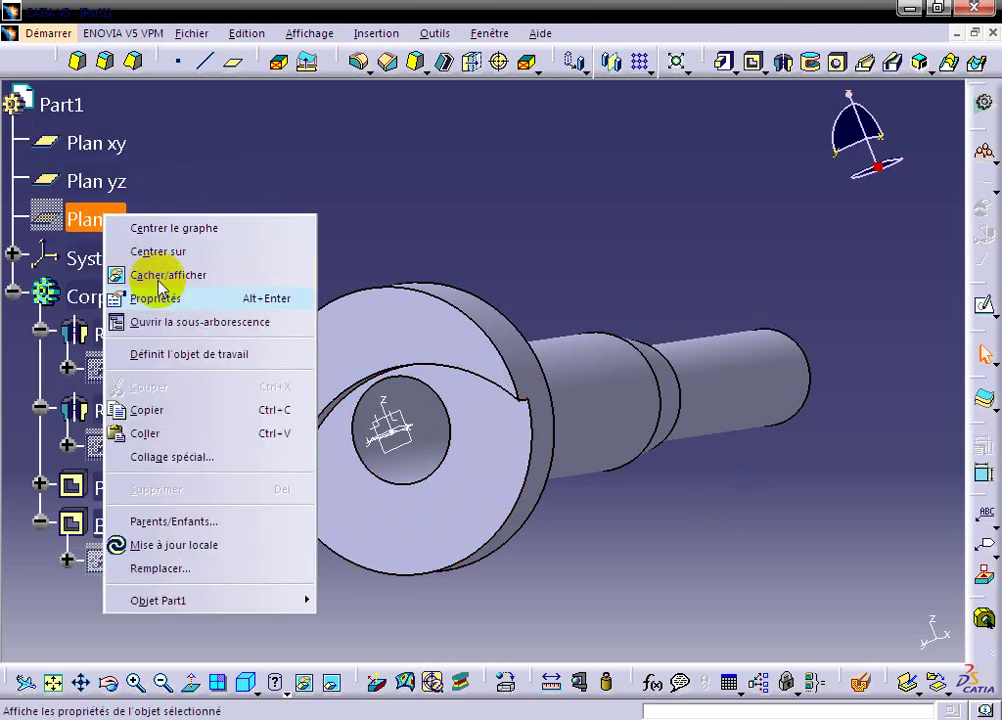
left_click(150, 273)
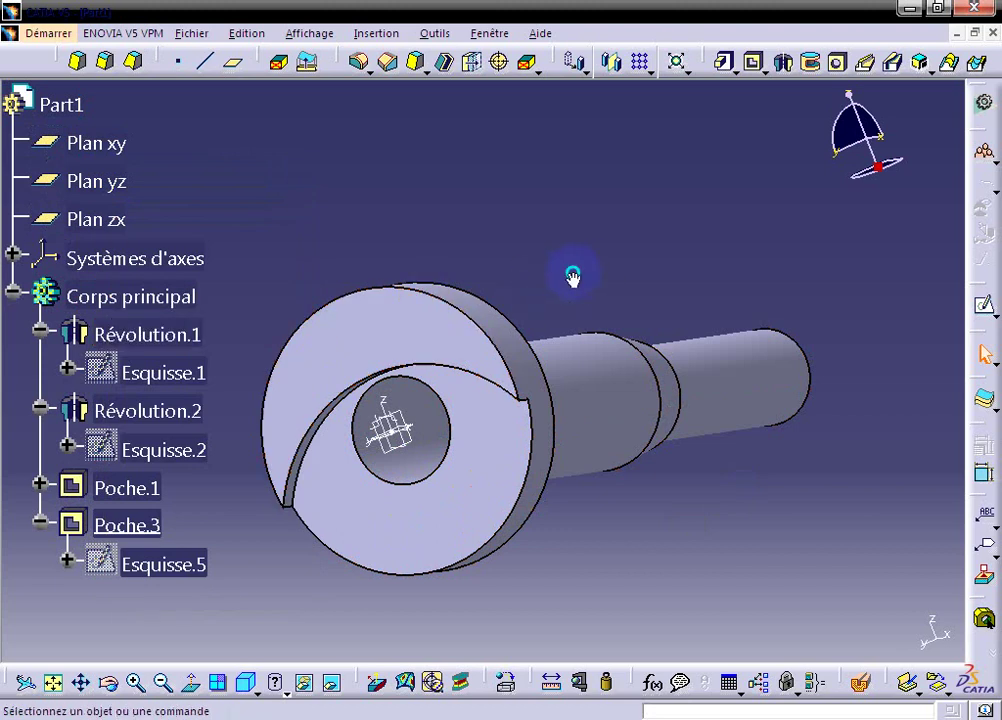
middle_click_drag(573, 278, 358, 327)
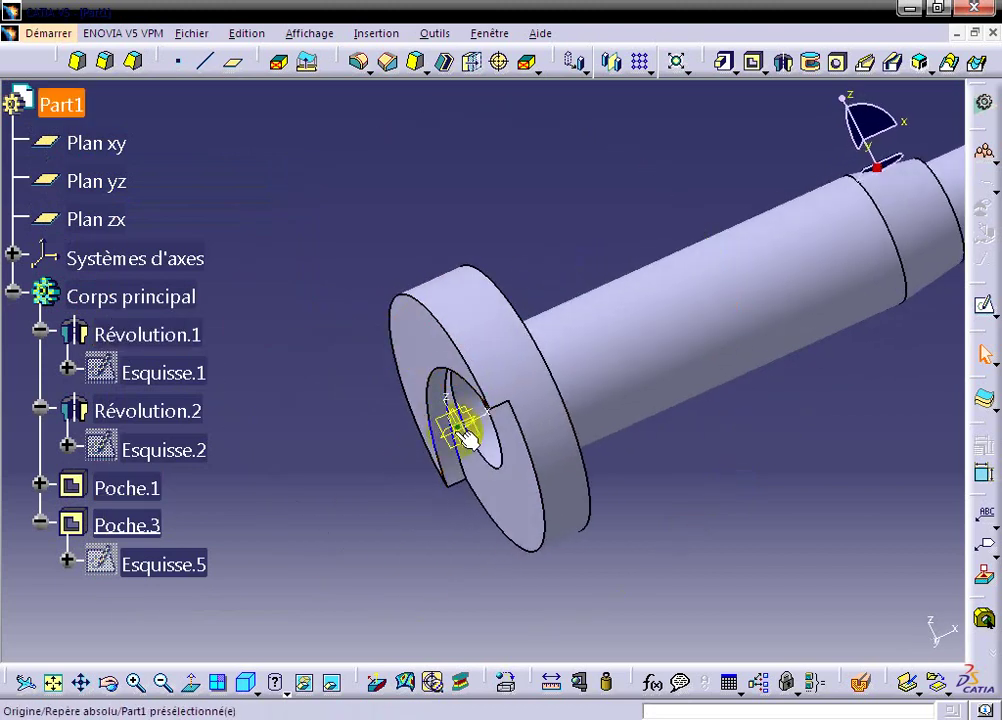
mouse_move(577, 452)
middle_mouse_down()
mouse_move(587, 500)
mouse_move(565, 475)
middle_mouse_up()
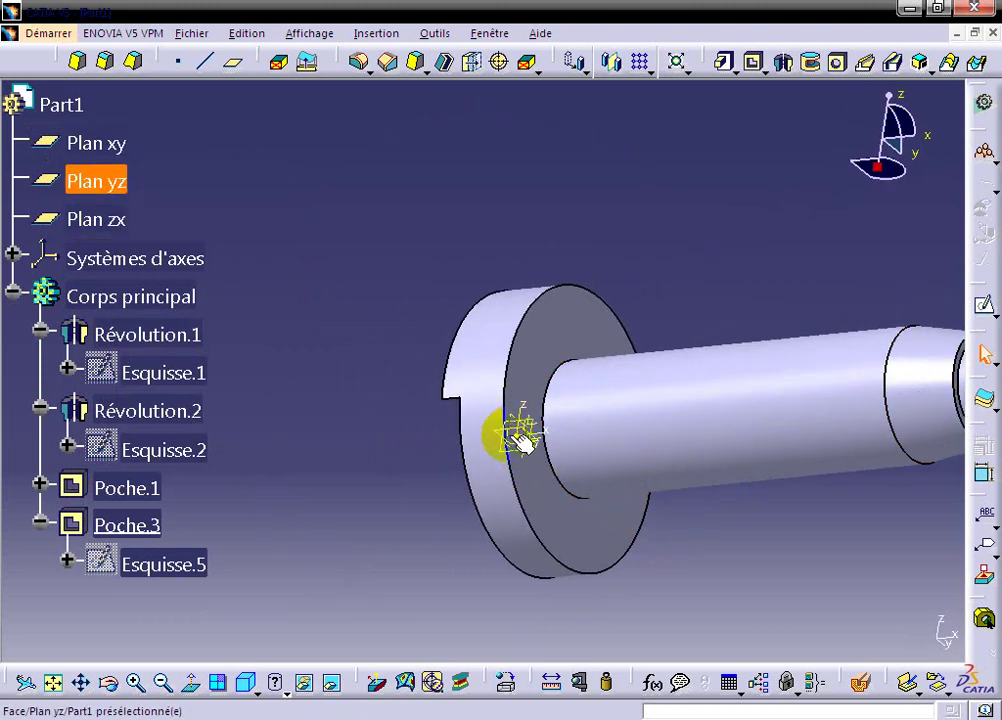
middle_click_drag(776, 537, 488, 483)
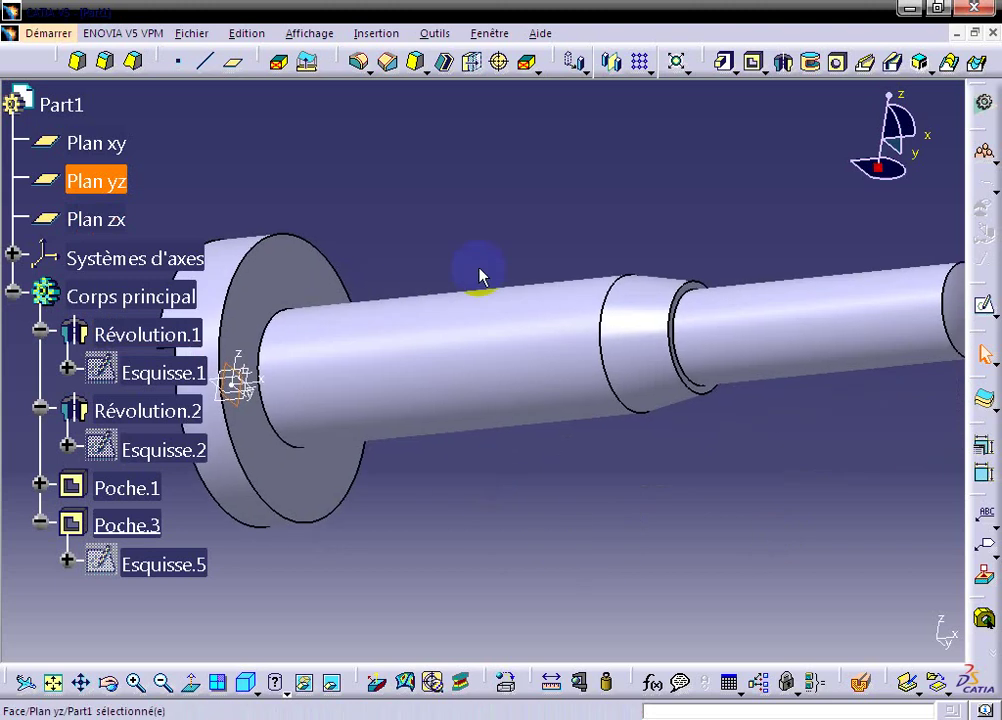
middle_click_drag(480, 277, 400, 368)
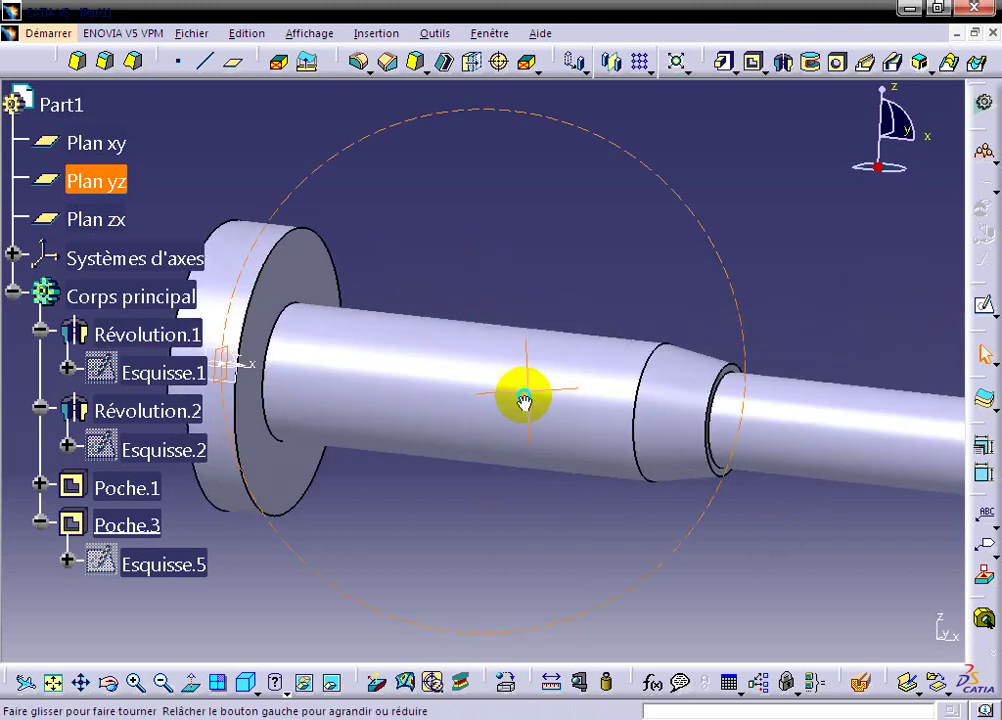
middle_click_drag(513, 397, 550, 436)
middle_click_drag(496, 297, 532, 297)
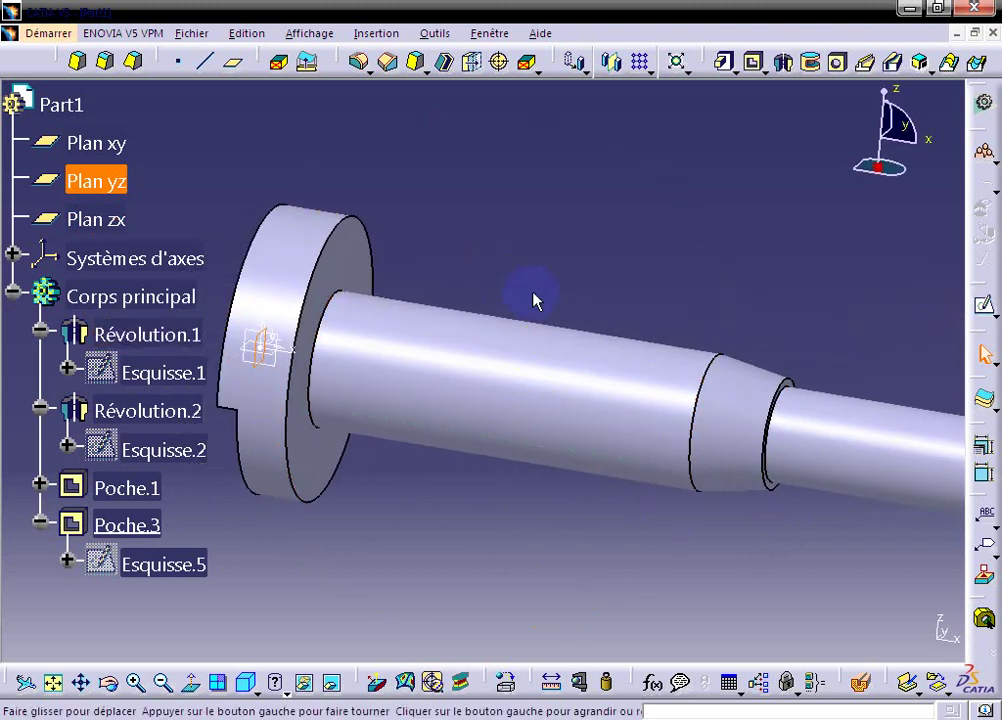
left_click(404, 330)
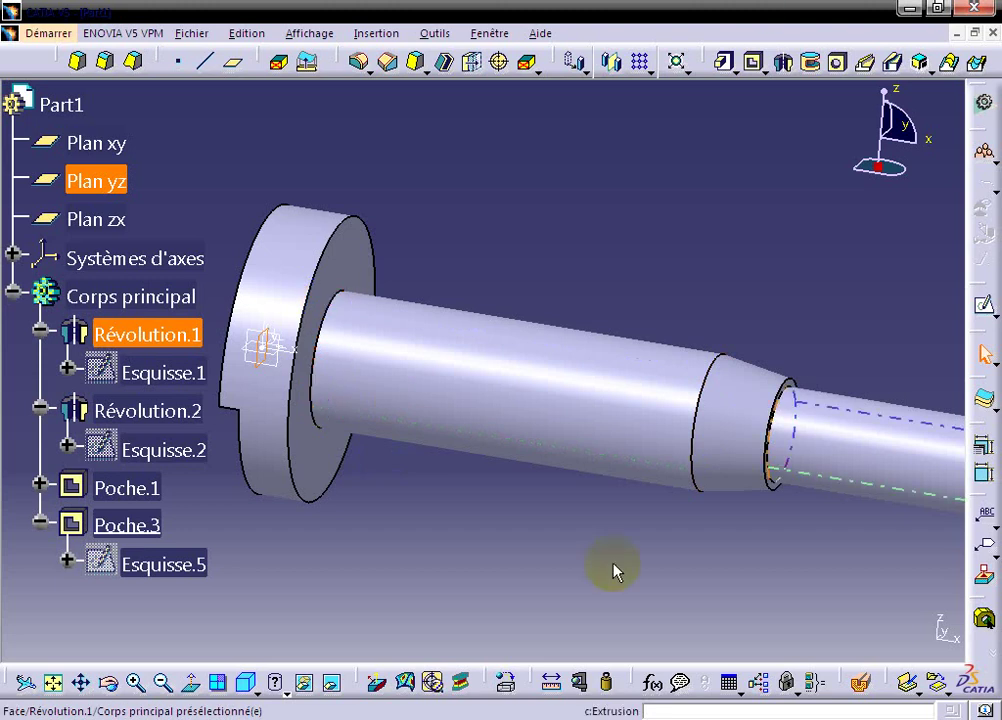
mouse_move(600, 499)
middle_mouse_down()
mouse_move(441, 483)
mouse_move(510, 385)
mouse_move(635, 405)
mouse_move(539, 449)
mouse_move(557, 490)
mouse_move(590, 300)
mouse_move(470, 327)
mouse_move(500, 312)
middle_mouse_up()
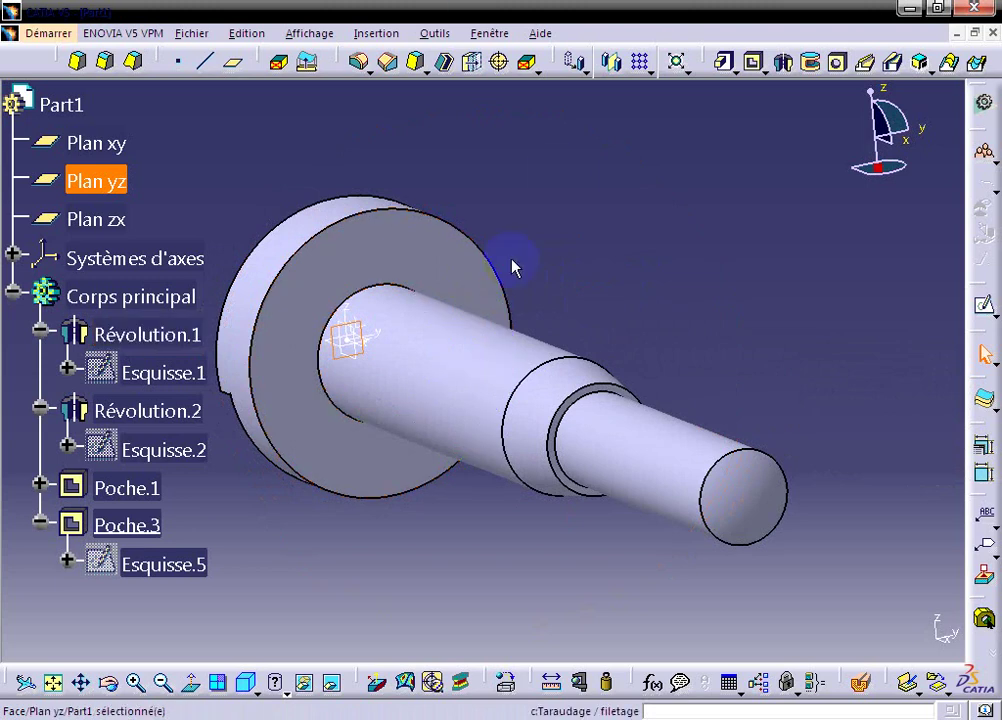
mouse_move(466, 520)
middle_mouse_down()
mouse_move(474, 435)
mouse_move(360, 369)
mouse_move(409, 447)
mouse_move(564, 492)
mouse_move(582, 542)
mouse_move(622, 380)
middle_mouse_up()
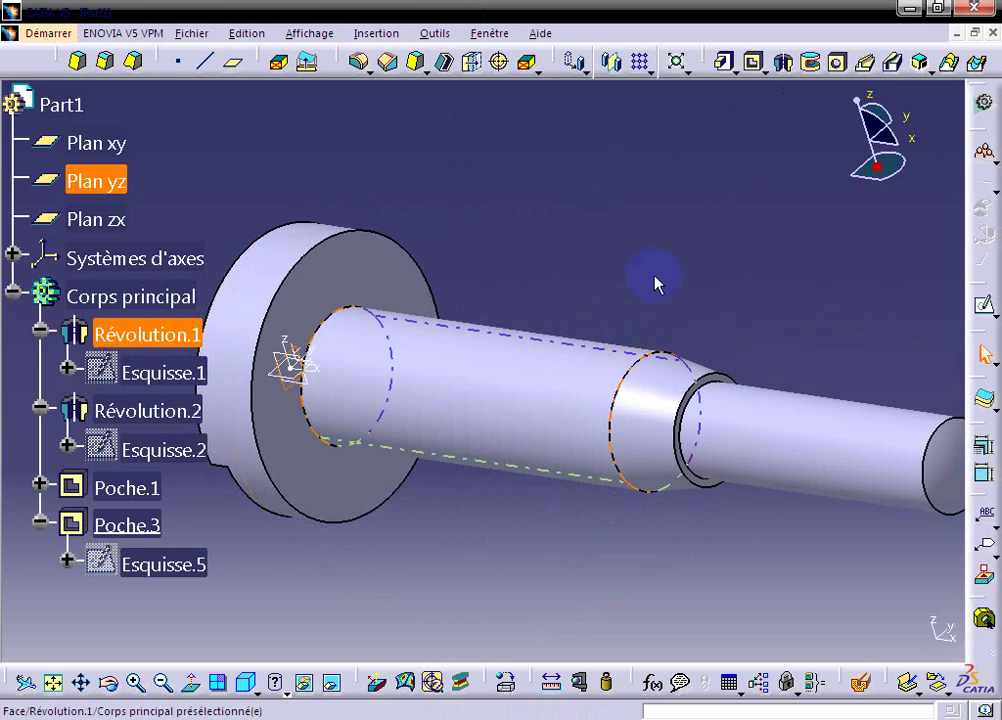
mouse_move(658, 282)
middle_mouse_down()
mouse_move(514, 369)
mouse_move(534, 342)
mouse_move(358, 345)
middle_mouse_up()
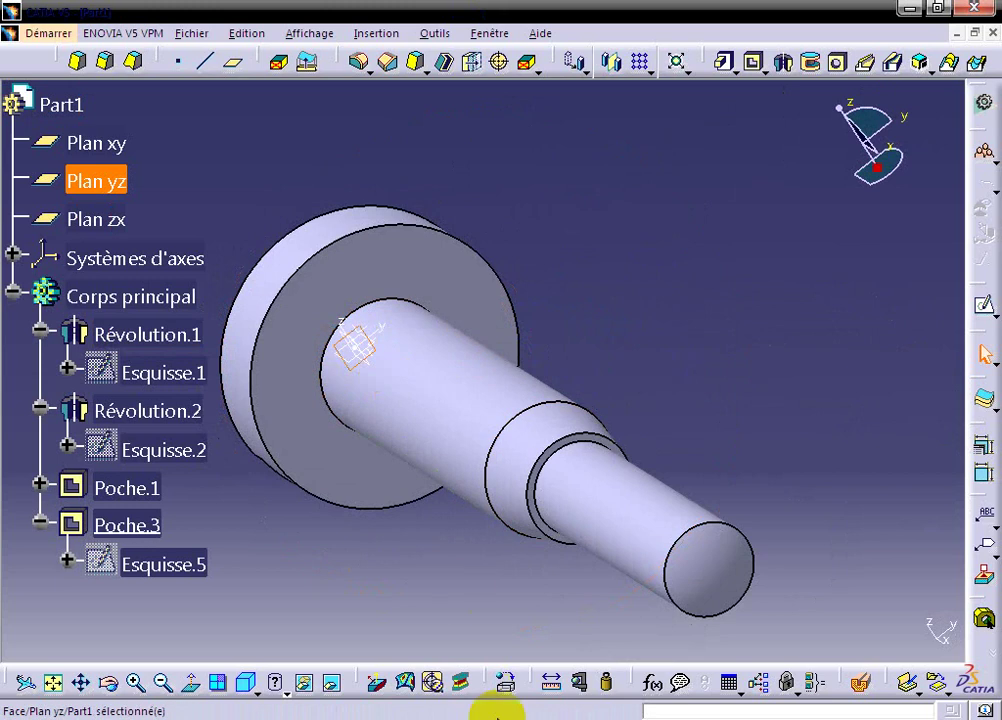
- Create Plan.1 as an offset plane 12 mm from Plan yz
left_click(247, 72)
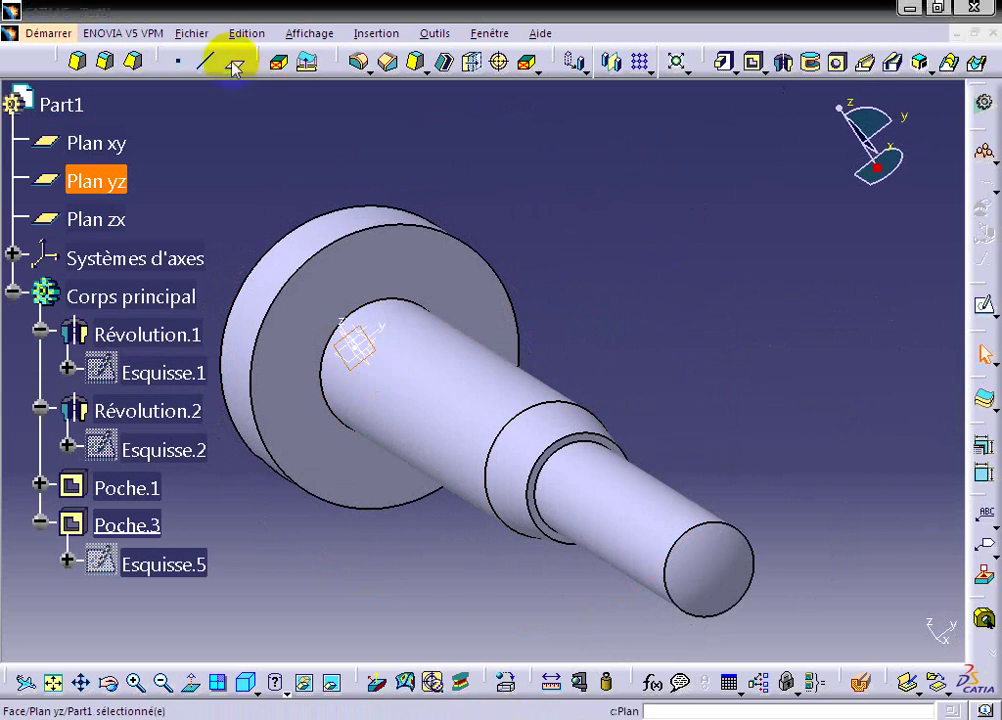
left_click(233, 62)
type("12")
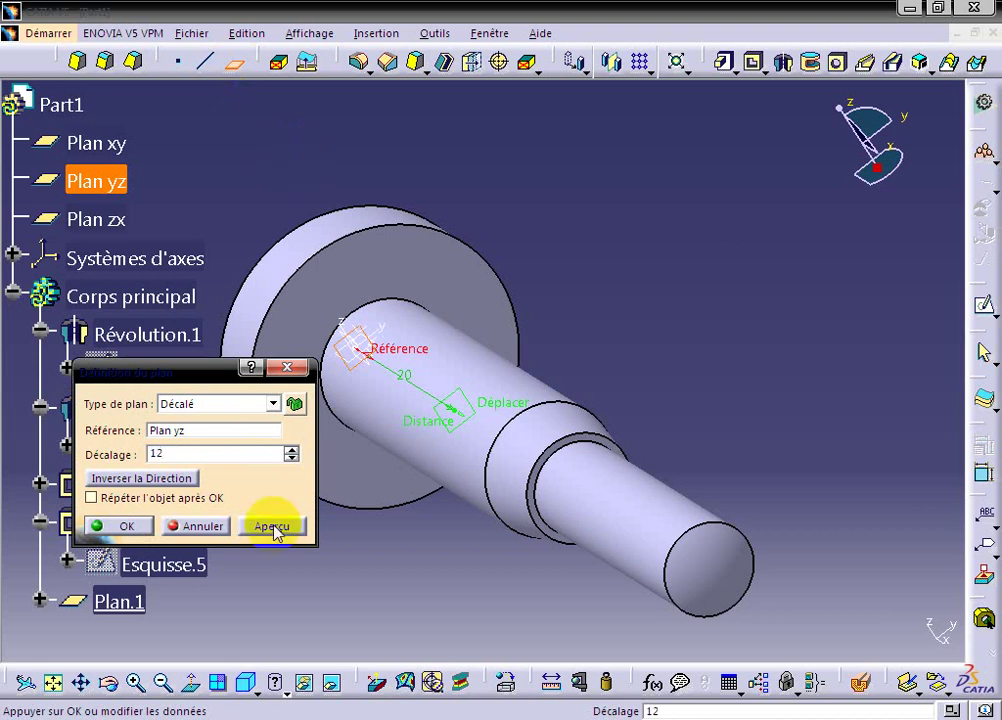
left_click(272, 527)
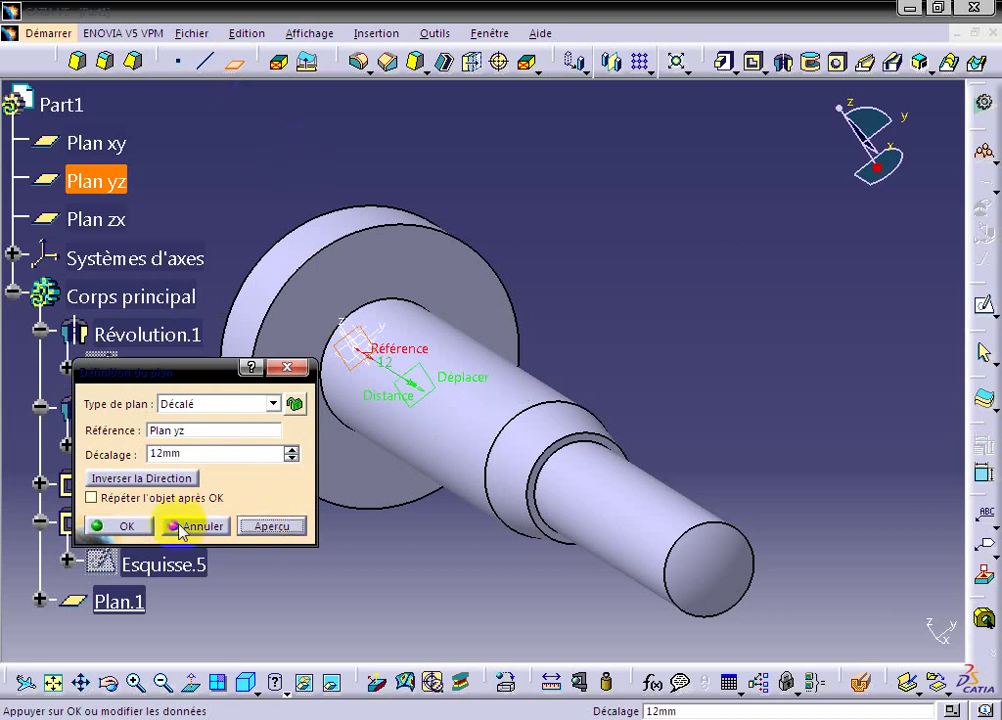
left_click(128, 527)
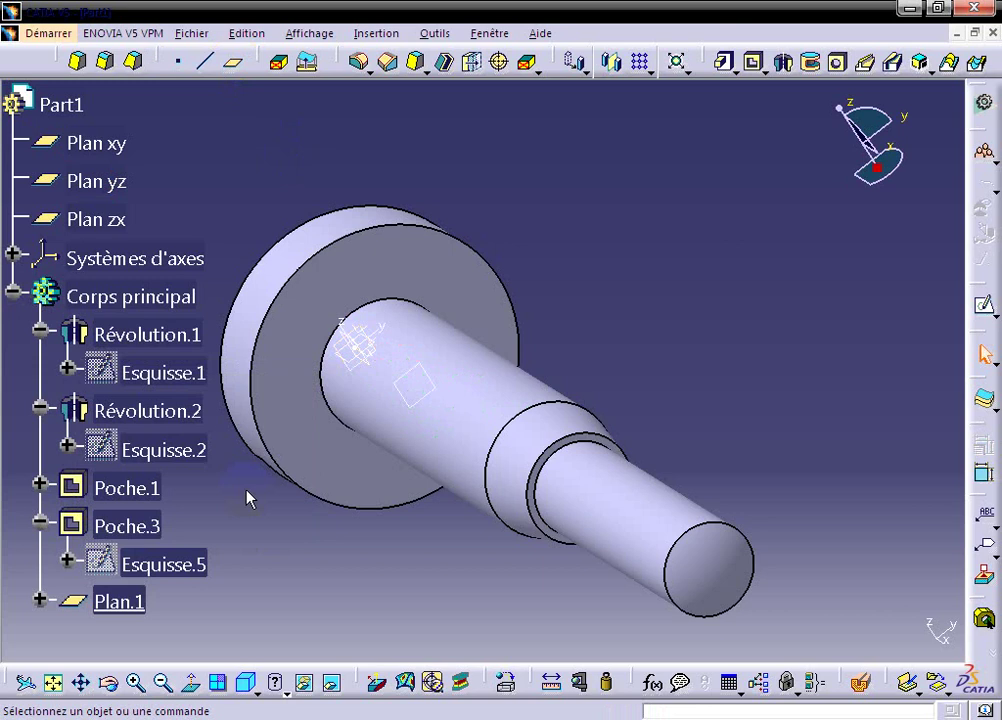
- Open a sketch on Plan.1 with the part cut by the sketch plane
left_click(411, 383)
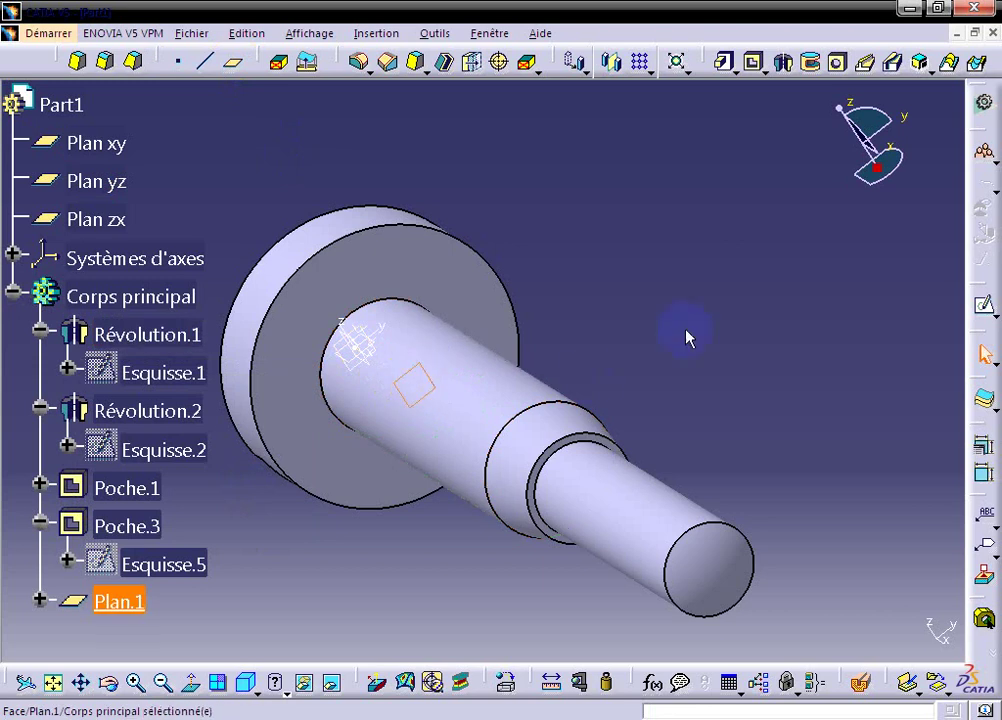
left_click(984, 304)
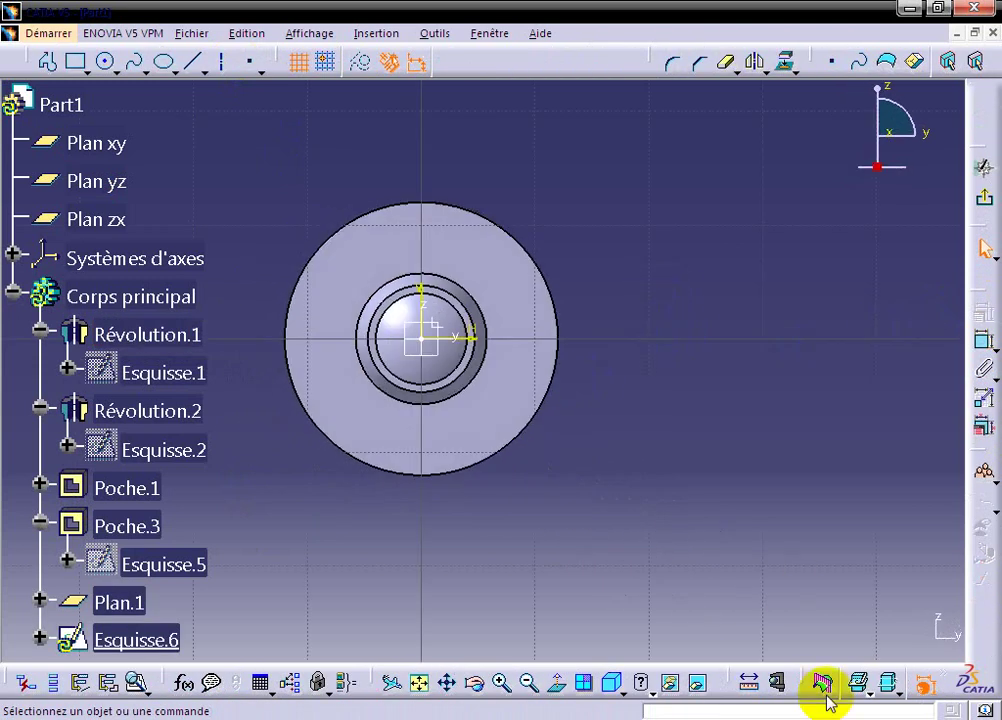
left_click(823, 684)
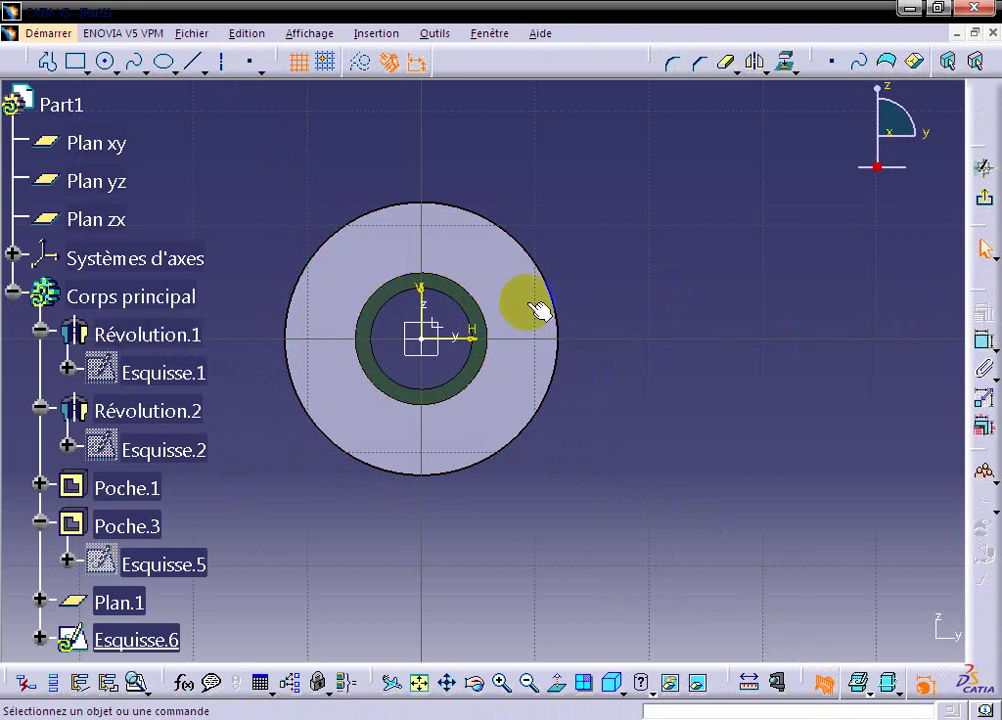
- Draw an origin-centred circle made coincident with the inner section edge
left_click(105, 62)
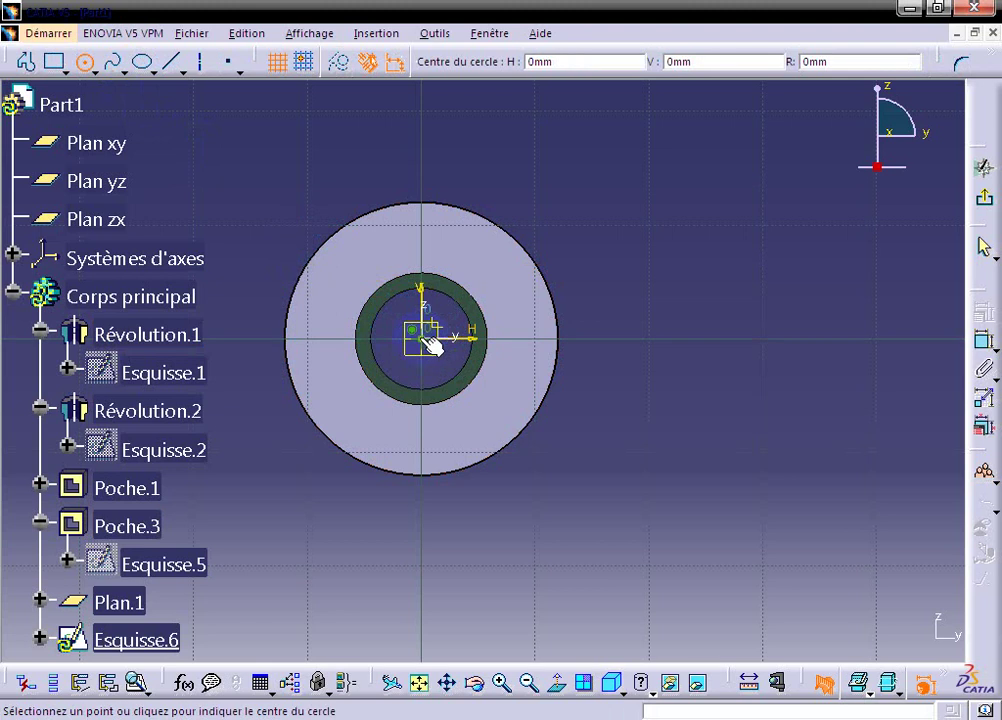
left_click(424, 341)
left_click(400, 298)
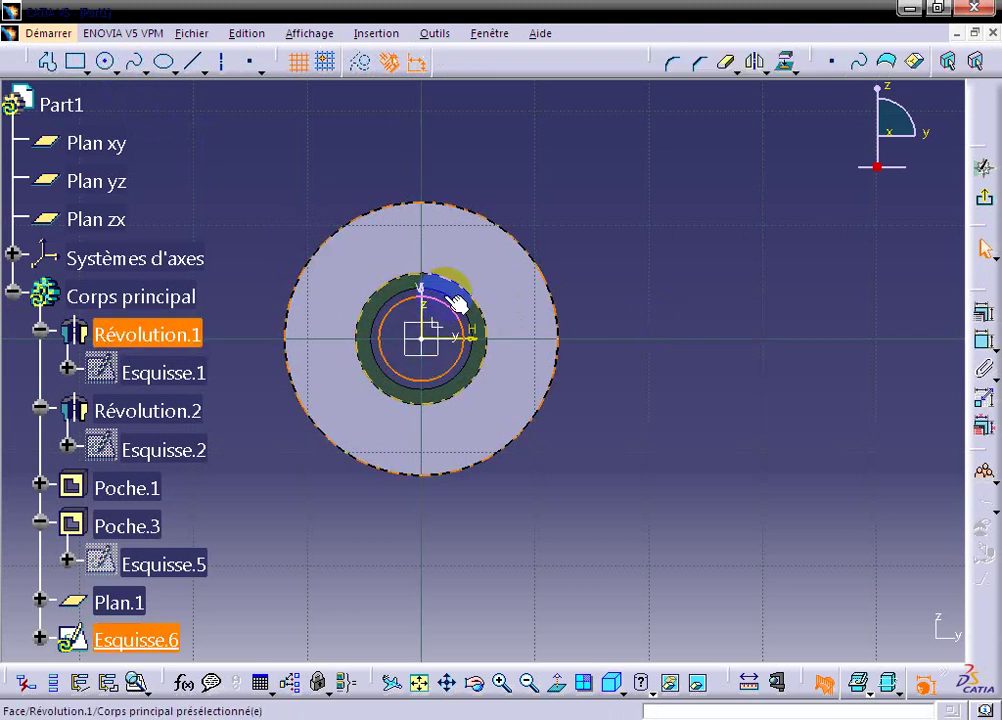
left_click(404, 291, "ctrl")
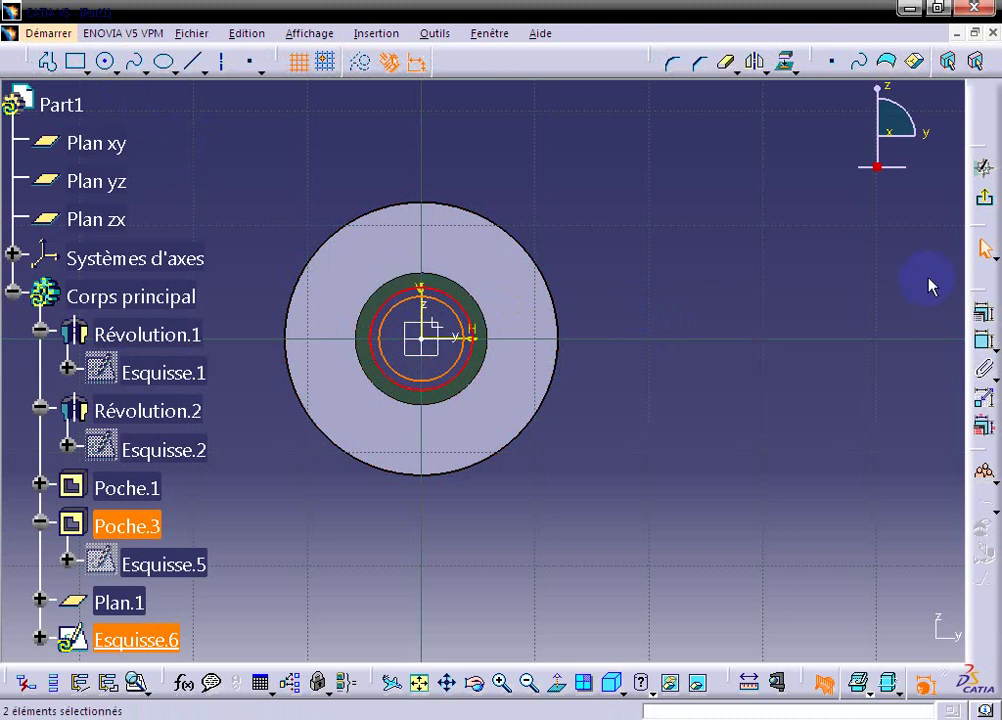
left_click(982, 314)
left_click(492, 298)
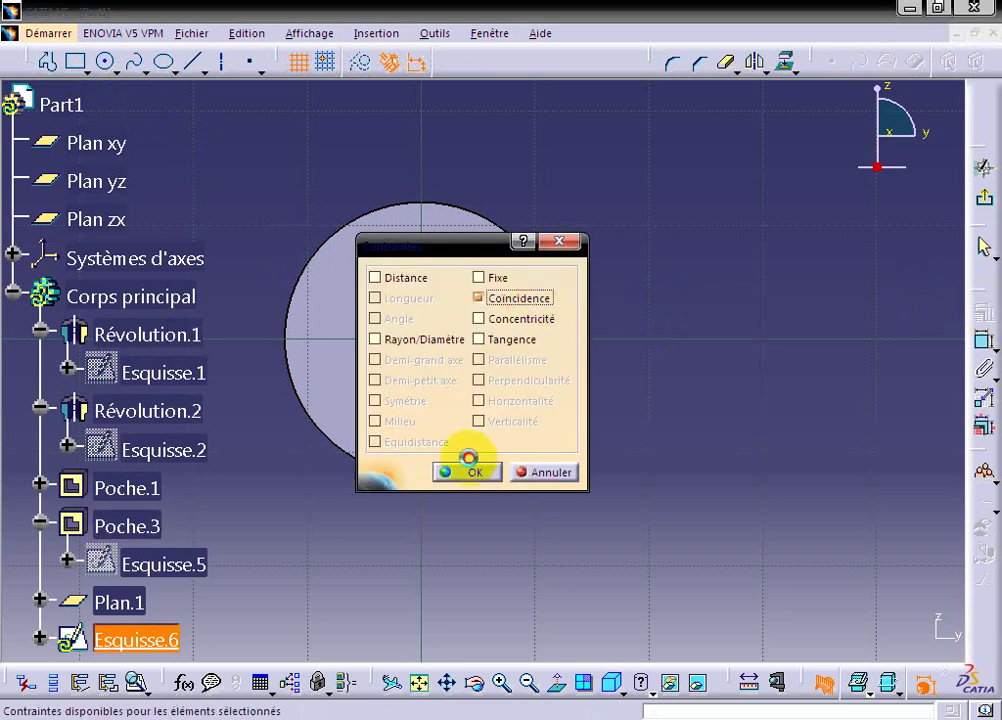
left_click(468, 462)
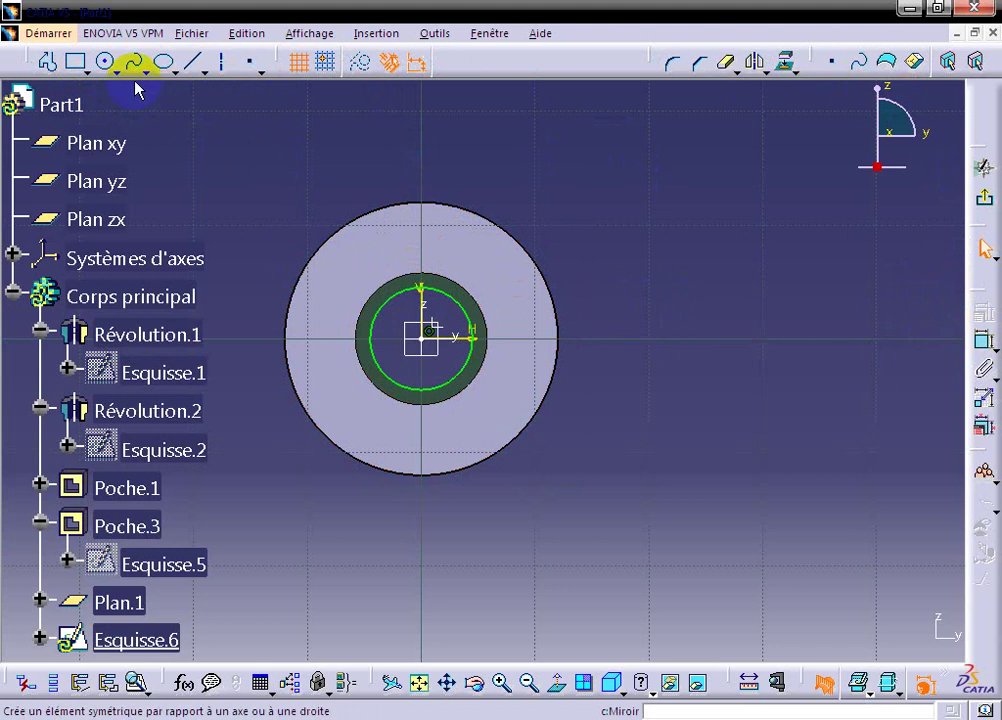
- Draw a second origin-centred circle coincident with the outer section edge
left_click(104, 61)
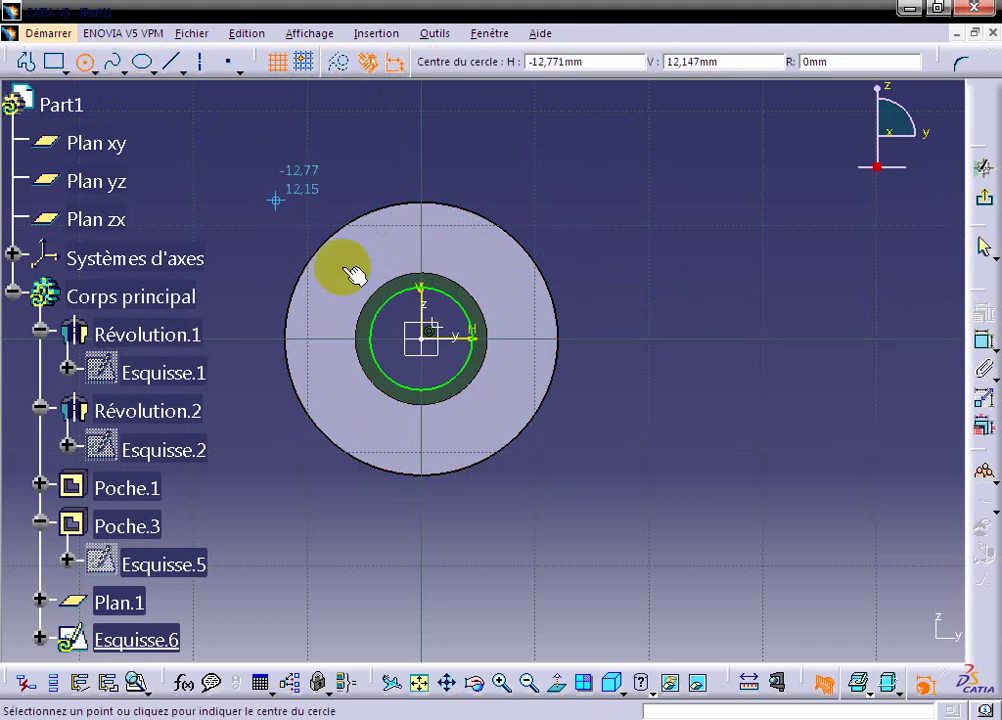
left_click(420, 340)
left_click(392, 285)
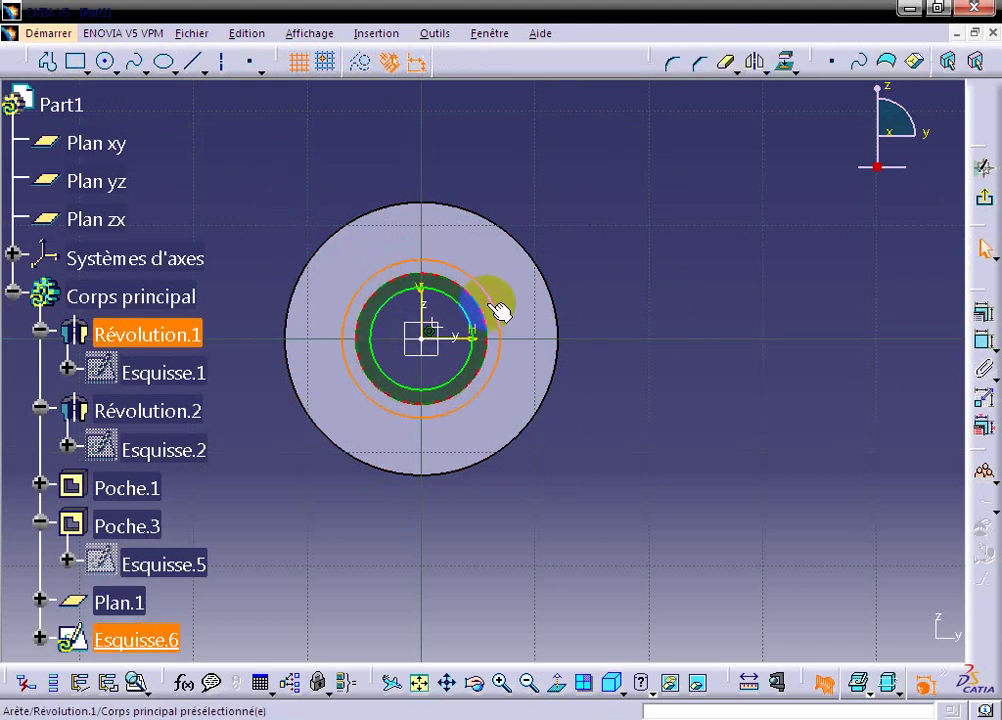
left_click(984, 312)
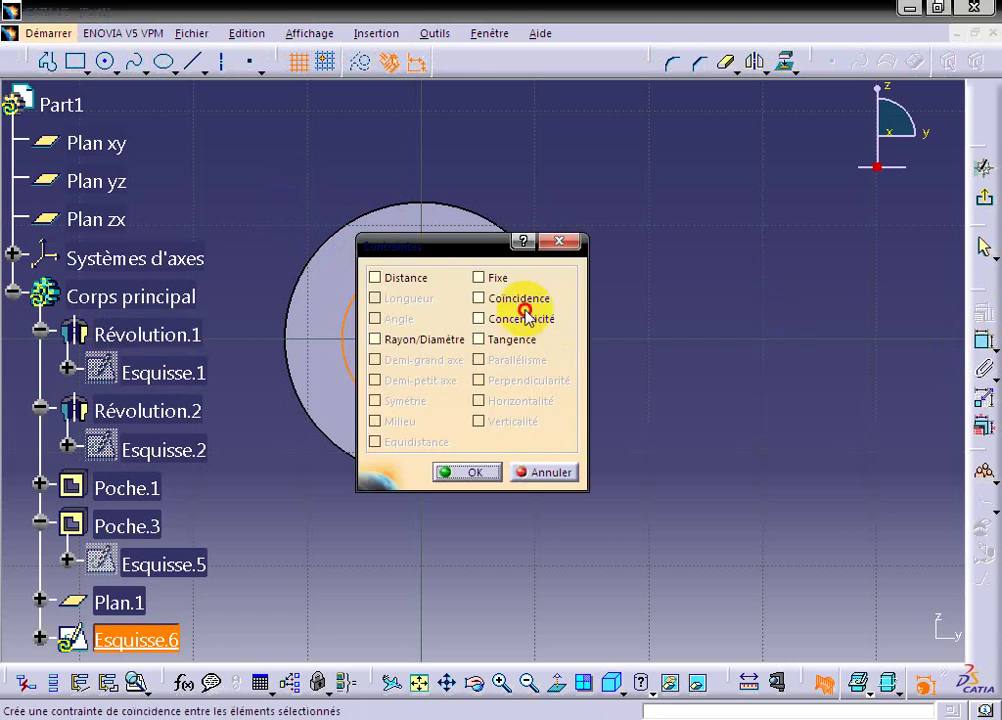
left_click(524, 306)
left_click(470, 472)
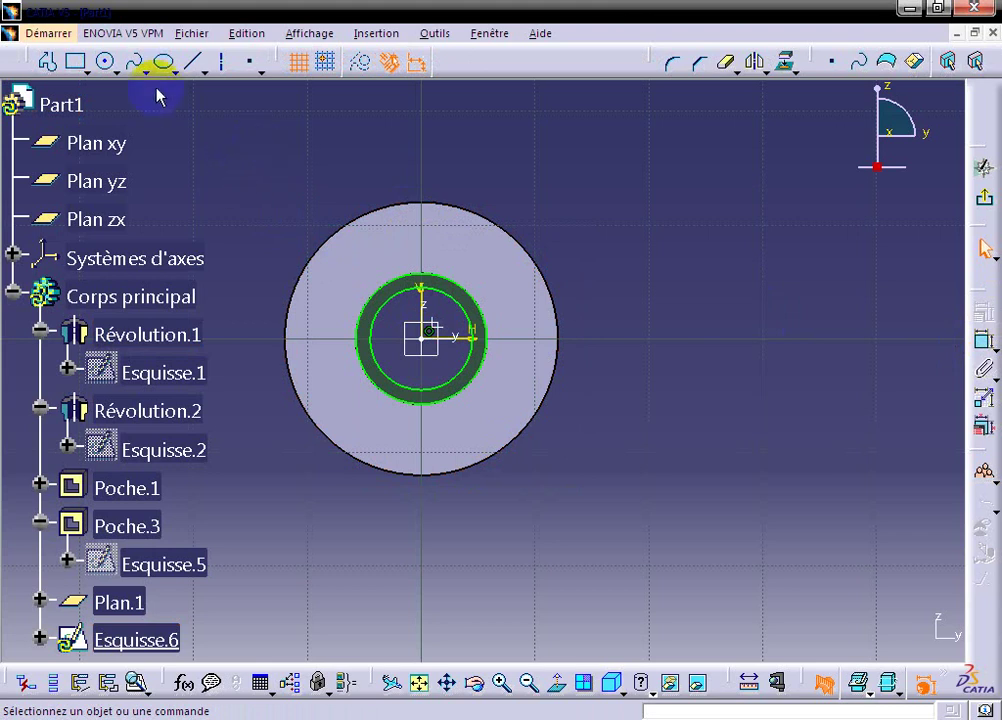
- Add lines to close the half-ring profile and exit to the 3D part
left_click(196, 60)
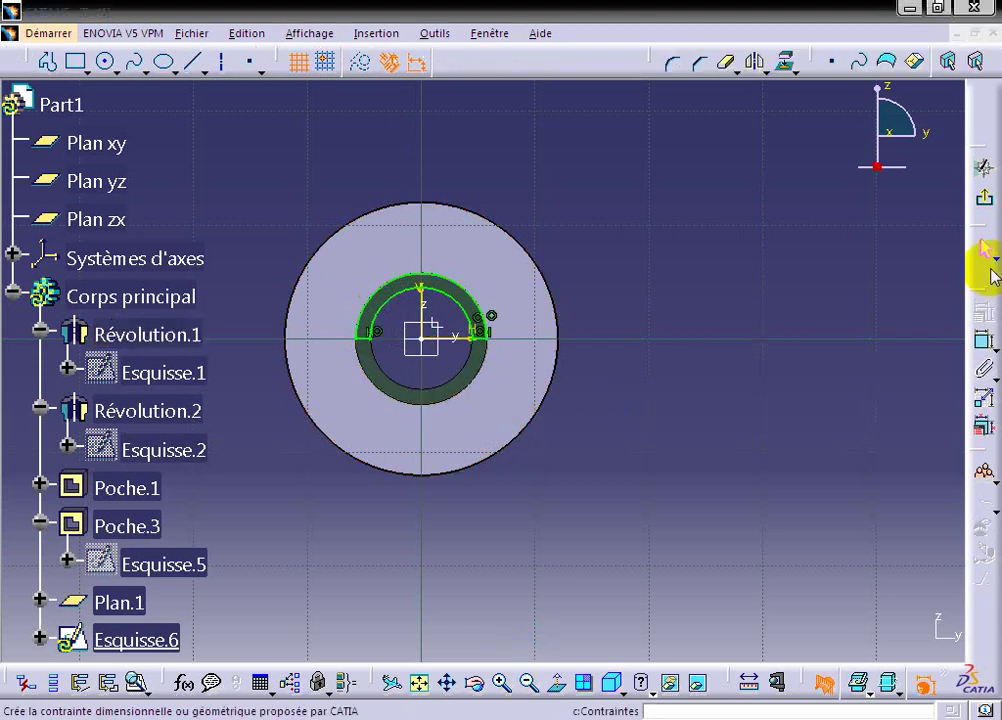
left_click(986, 201)
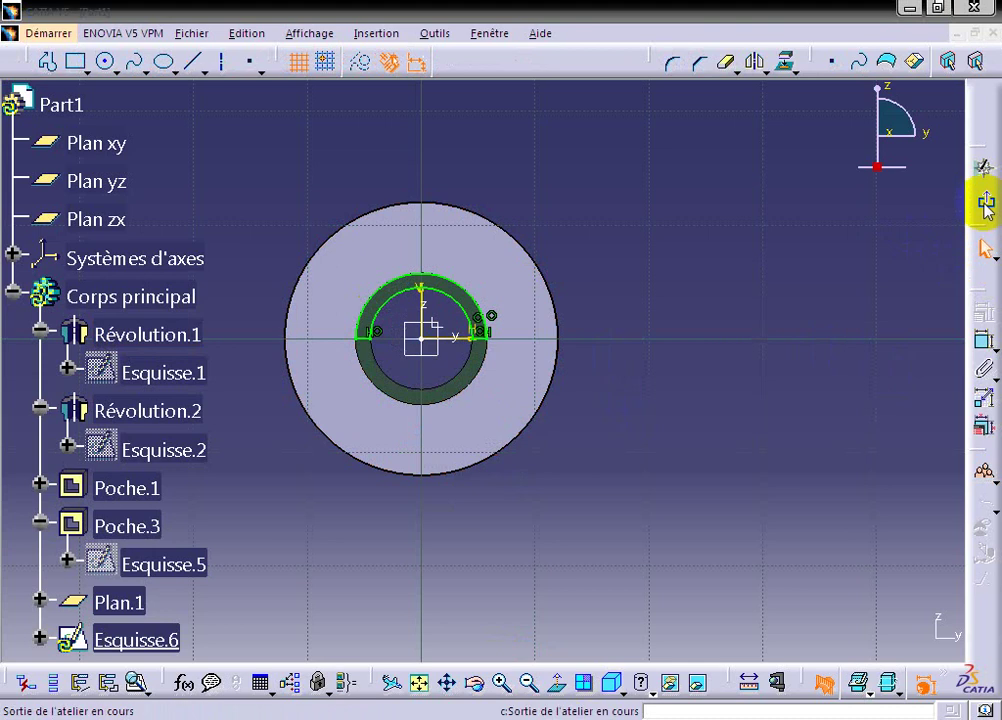
left_click(983, 200)
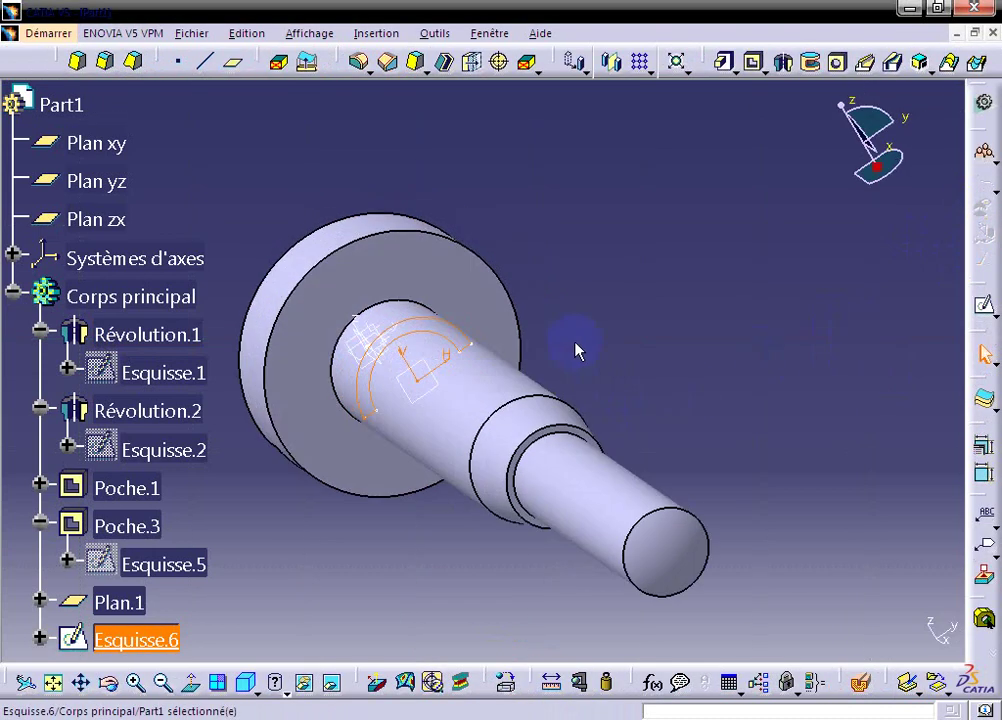
- Pocket Esquisse.6 in the reversed direction, 11.5 mm (17.5-6) deep into the shaft
left_click(754, 61)
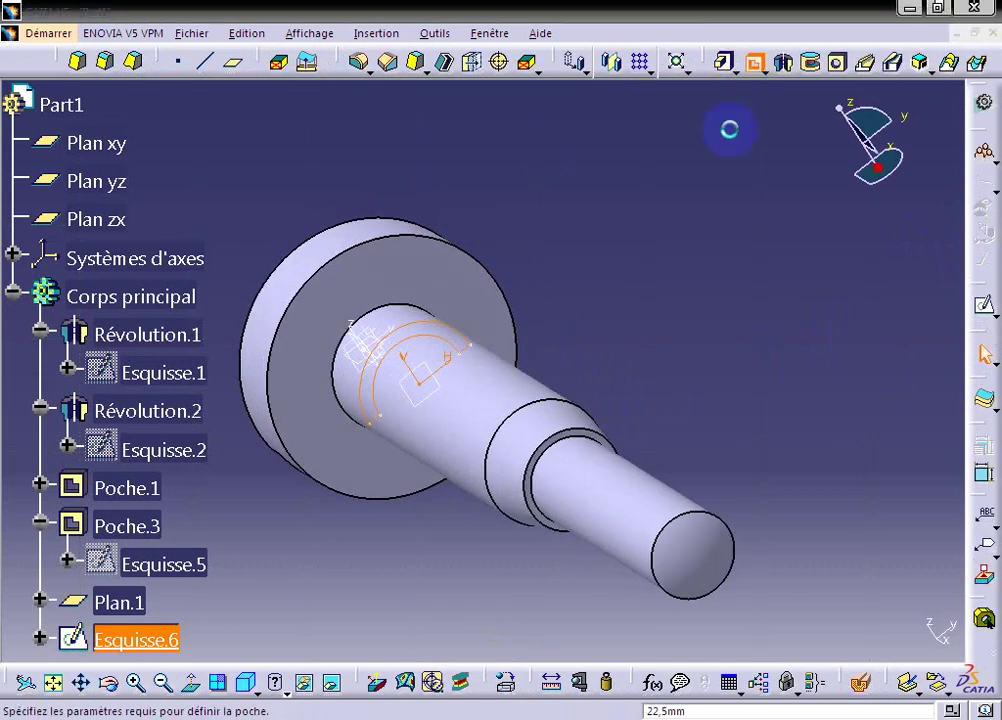
mouse_move(405, 368)
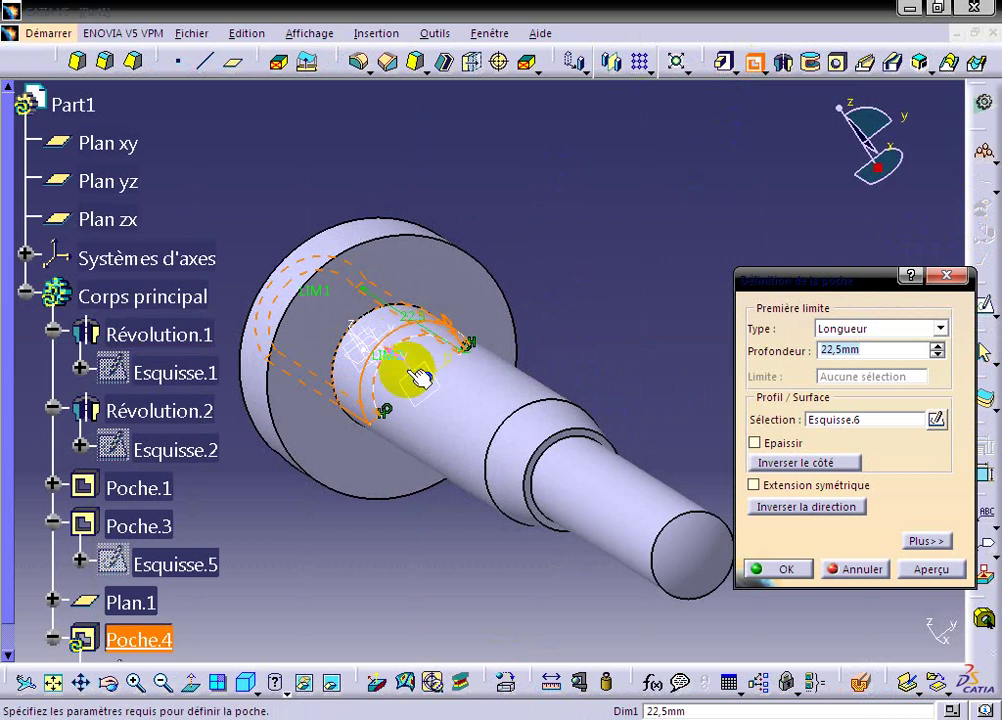
left_click(393, 355)
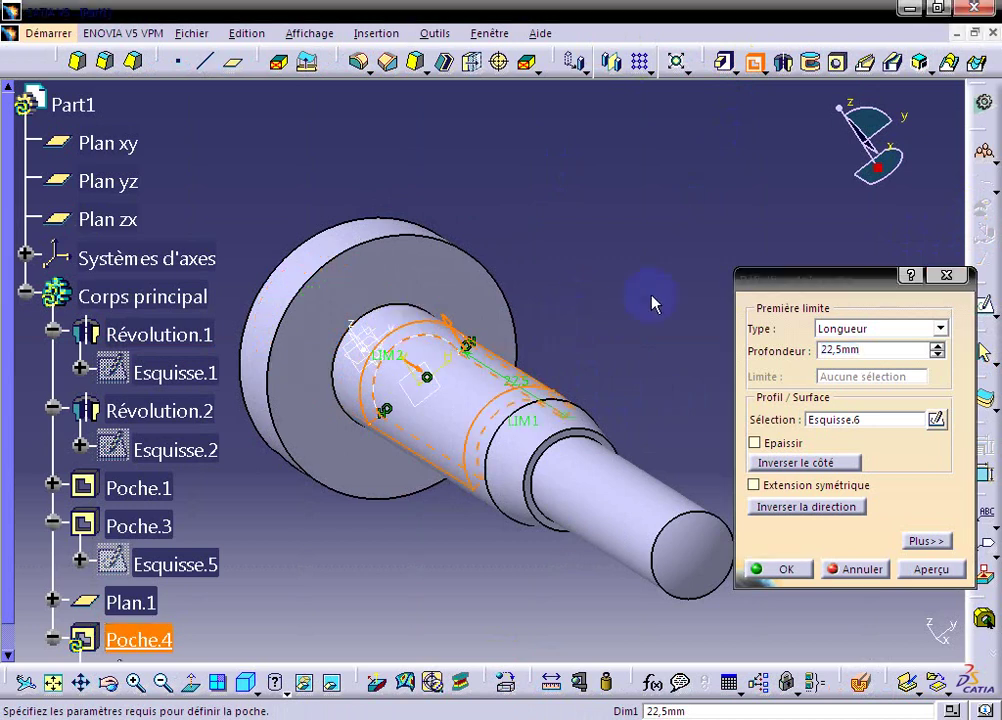
double_click(885, 350)
type("17.5-6")
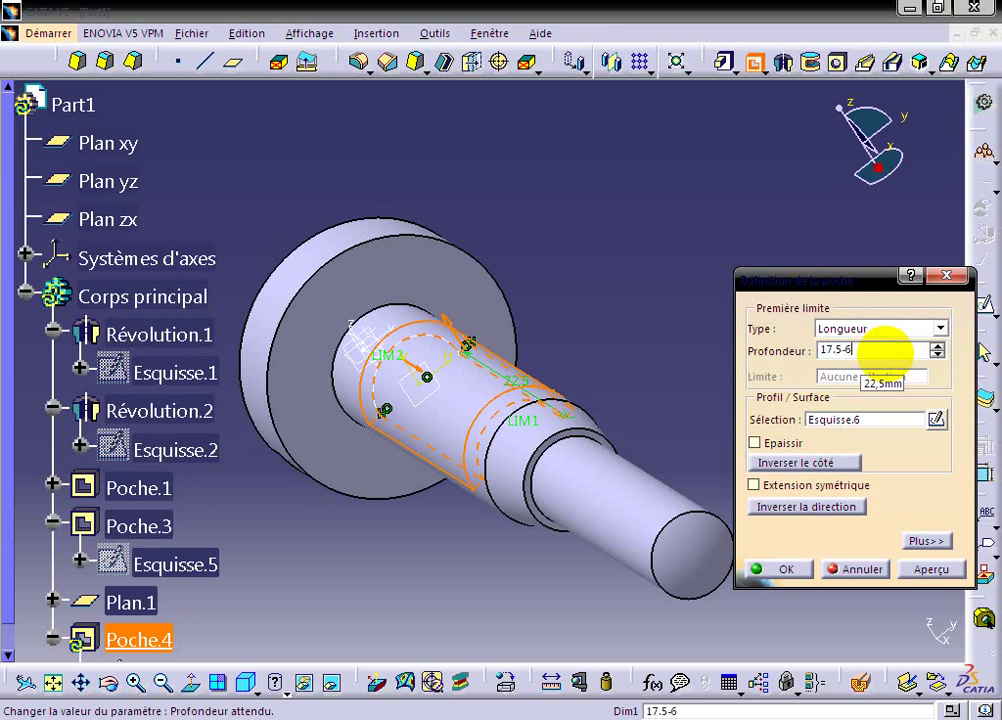
left_click(922, 571)
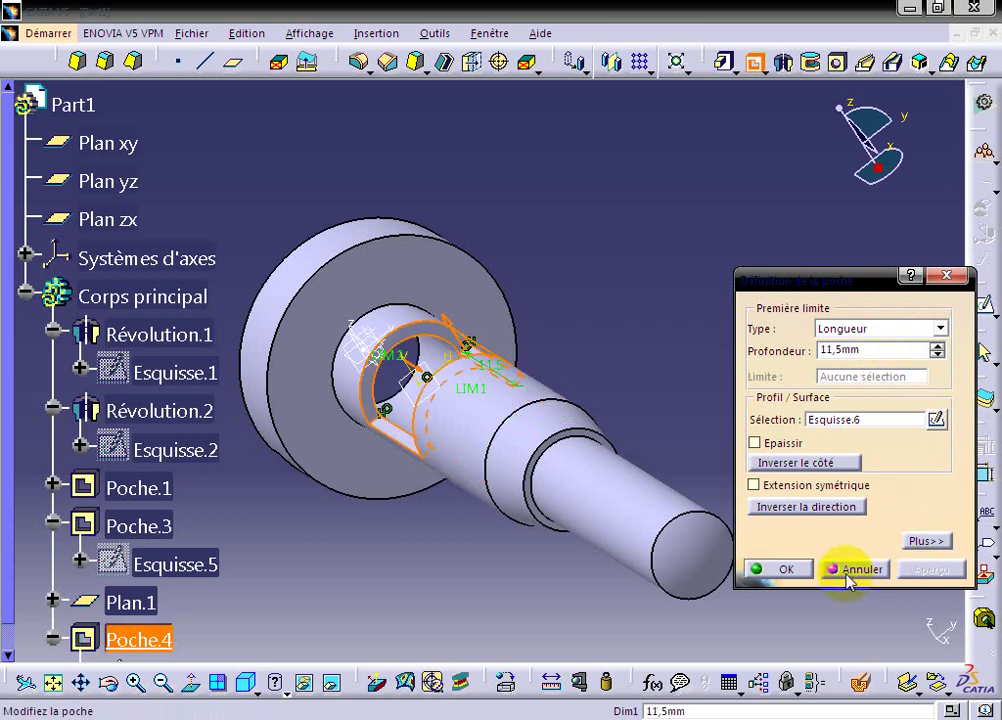
left_click(786, 569)
- Orbit the part to inspect the pockets from several oblique angles
mouse_move(642, 318)
middle_mouse_down()
mouse_move(801, 352)
mouse_move(763, 385)
mouse_move(787, 300)
mouse_move(734, 275)
mouse_move(662, 297)
mouse_move(548, 286)
mouse_move(544, 302)
mouse_move(565, 298)
middle_mouse_up()
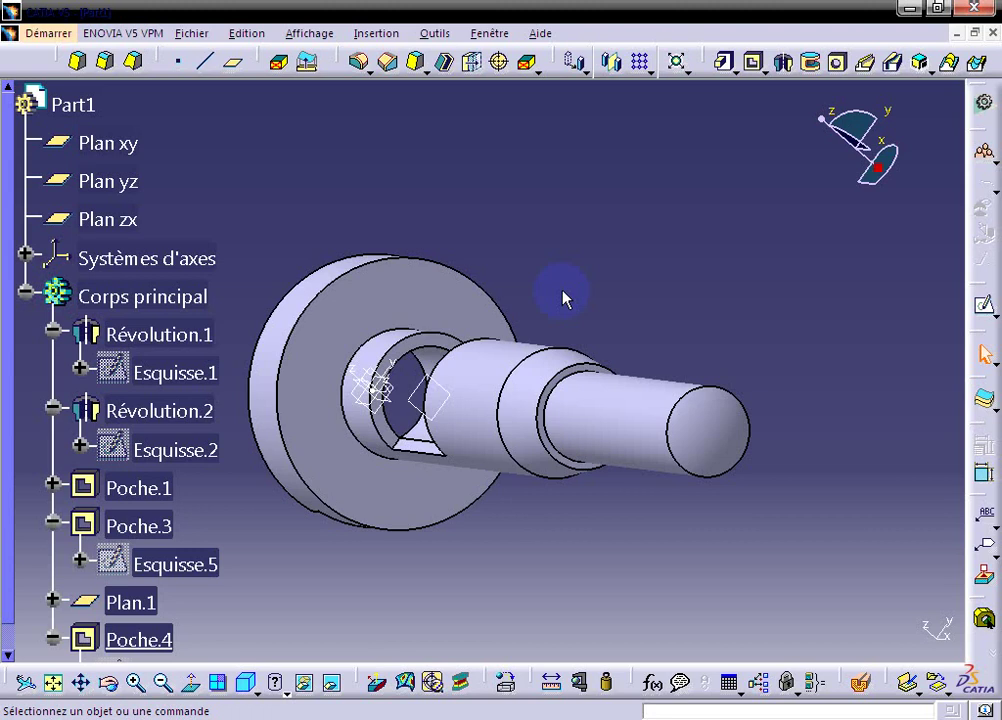
middle_click_drag(564, 285, 518, 480)
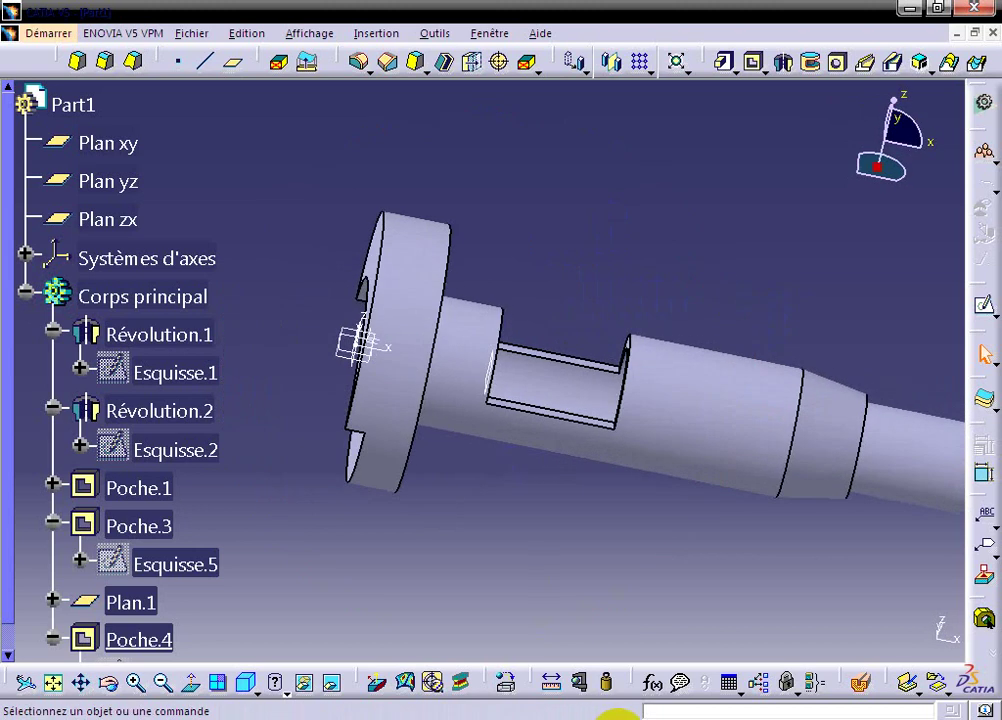
middle_click_drag(615, 715, 649, 497)
mouse_move(711, 324)
middle_mouse_down()
mouse_move(463, 403)
mouse_move(434, 428)
mouse_move(548, 394)
mouse_move(608, 338)
mouse_move(476, 472)
mouse_move(417, 511)
mouse_move(476, 519)
mouse_move(731, 492)
mouse_move(768, 518)
mouse_move(700, 394)
mouse_move(667, 385)
mouse_move(707, 445)
mouse_move(570, 396)
mouse_move(470, 454)
mouse_move(624, 436)
mouse_move(595, 461)
middle_mouse_up()
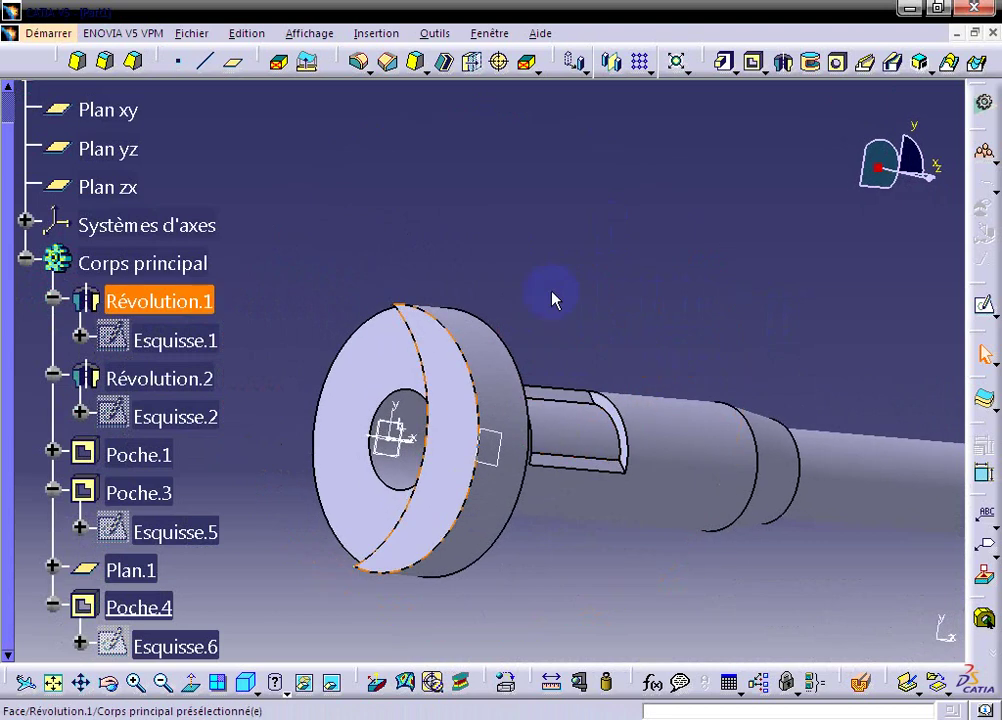
mouse_move(555, 300)
middle_mouse_down()
mouse_move(770, 327)
mouse_move(600, 318)
mouse_move(575, 340)
middle_mouse_up()
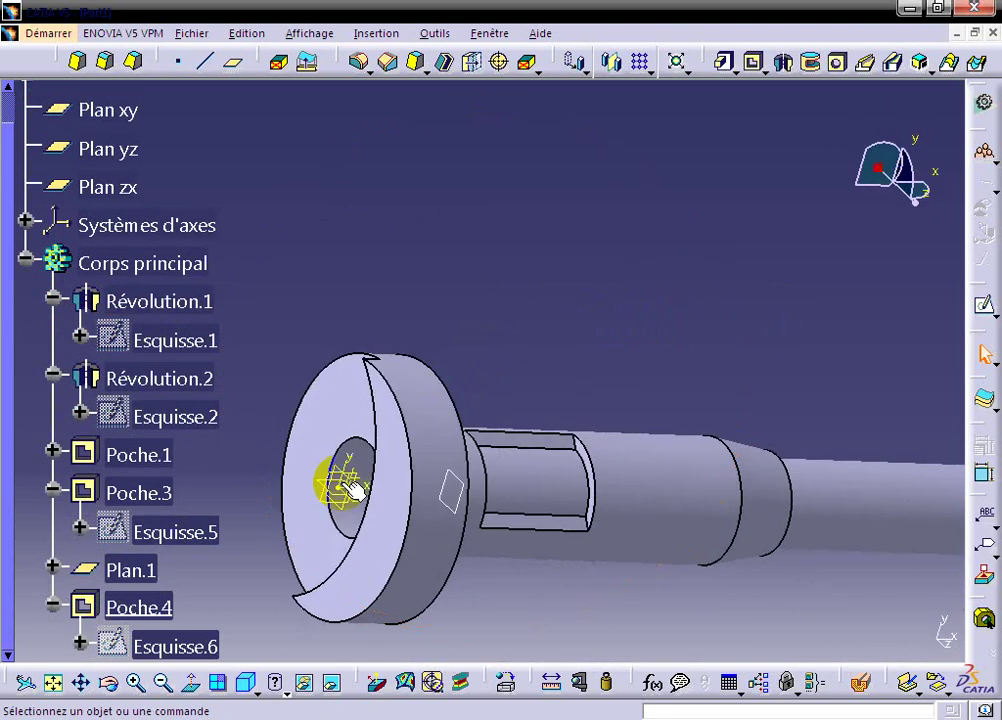
mouse_move(396, 170)
middle_mouse_down()
mouse_move(369, 157)
mouse_move(345, 200)
mouse_move(501, 295)
middle_mouse_up()
mouse_move(382, 226)
middle_mouse_down()
mouse_move(362, 246)
mouse_move(185, 177)
middle_mouse_up()
- Turn the view toward the flange end and sketch on its recessed end face
left_click(390, 530)
left_click(190, 683)
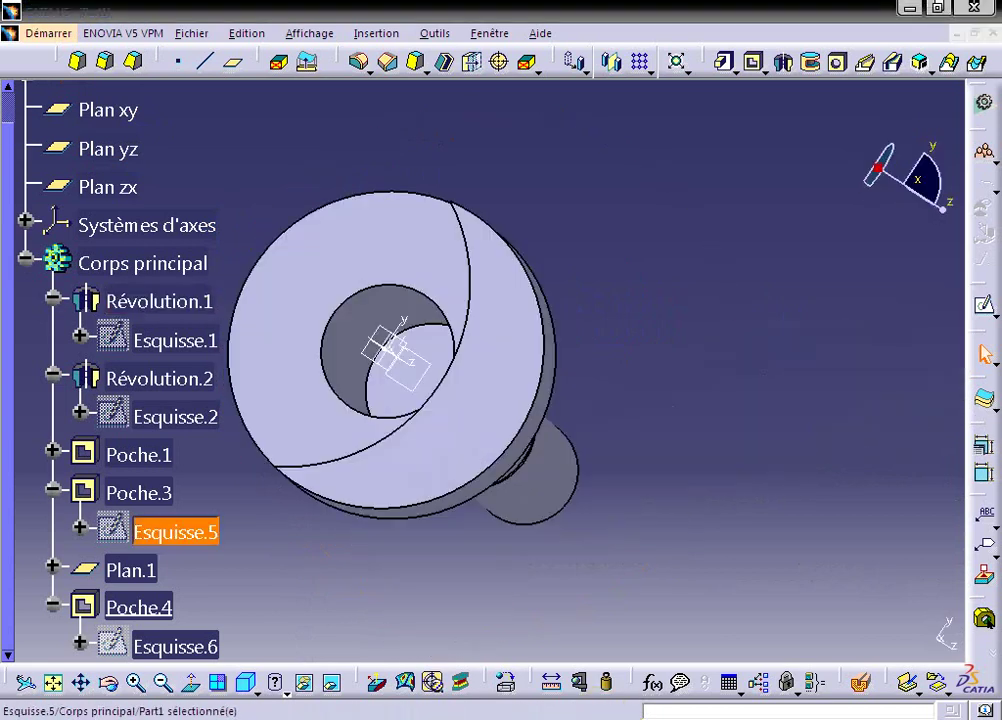
mouse_move(557, 293)
middle_mouse_down()
mouse_move(672, 352)
mouse_move(559, 313)
mouse_move(398, 313)
mouse_move(470, 369)
middle_mouse_up()
mouse_move(712, 418)
middle_mouse_down()
mouse_move(682, 432)
mouse_move(690, 443)
middle_mouse_up()
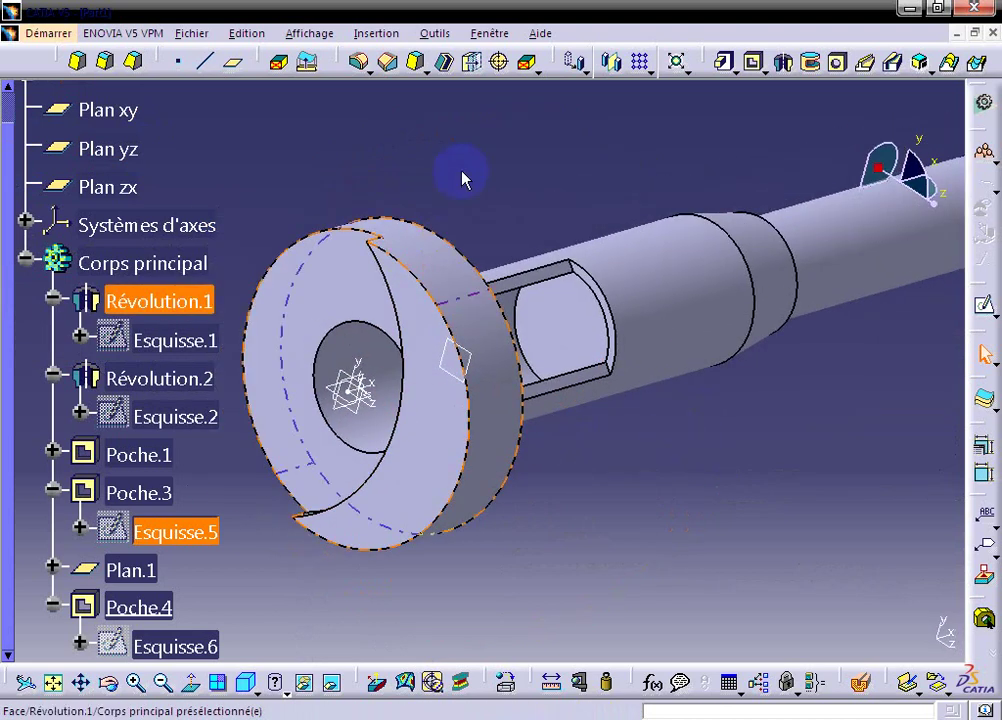
mouse_move(459, 172)
middle_mouse_down()
mouse_move(559, 197)
mouse_move(547, 488)
middle_mouse_up()
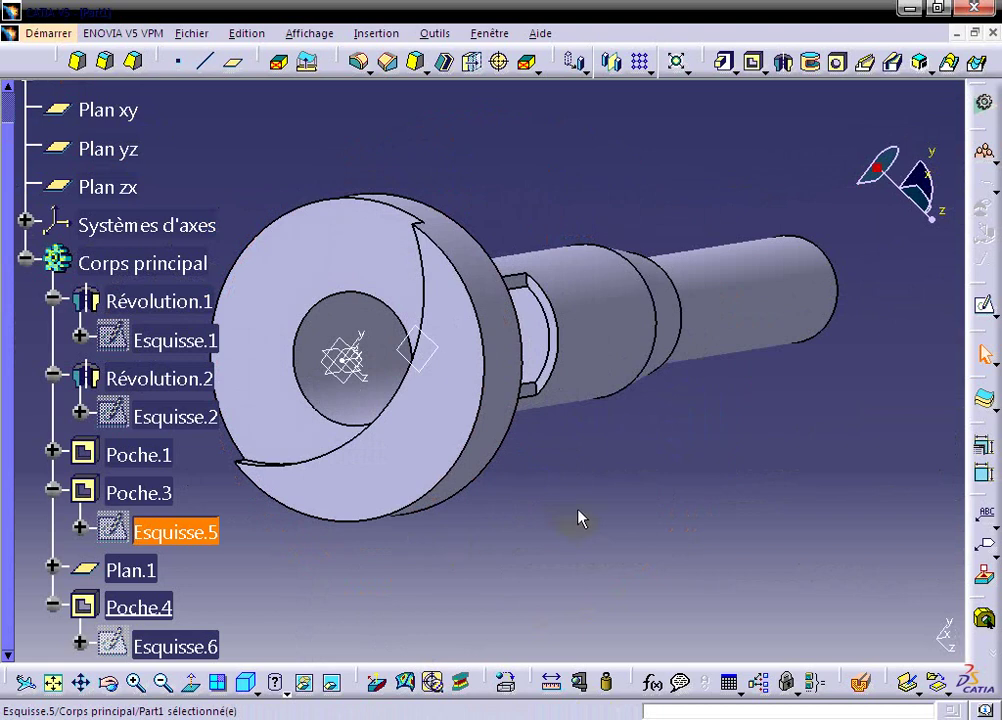
mouse_move(648, 452)
middle_mouse_down()
mouse_move(579, 333)
mouse_move(564, 349)
middle_mouse_up()
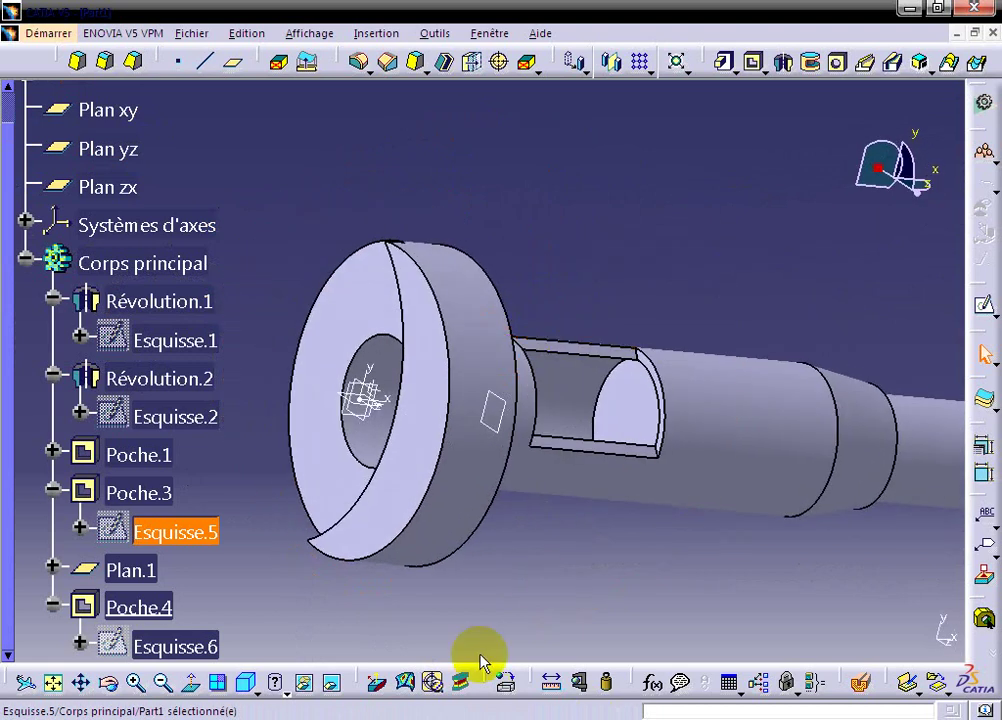
left_click(162, 682)
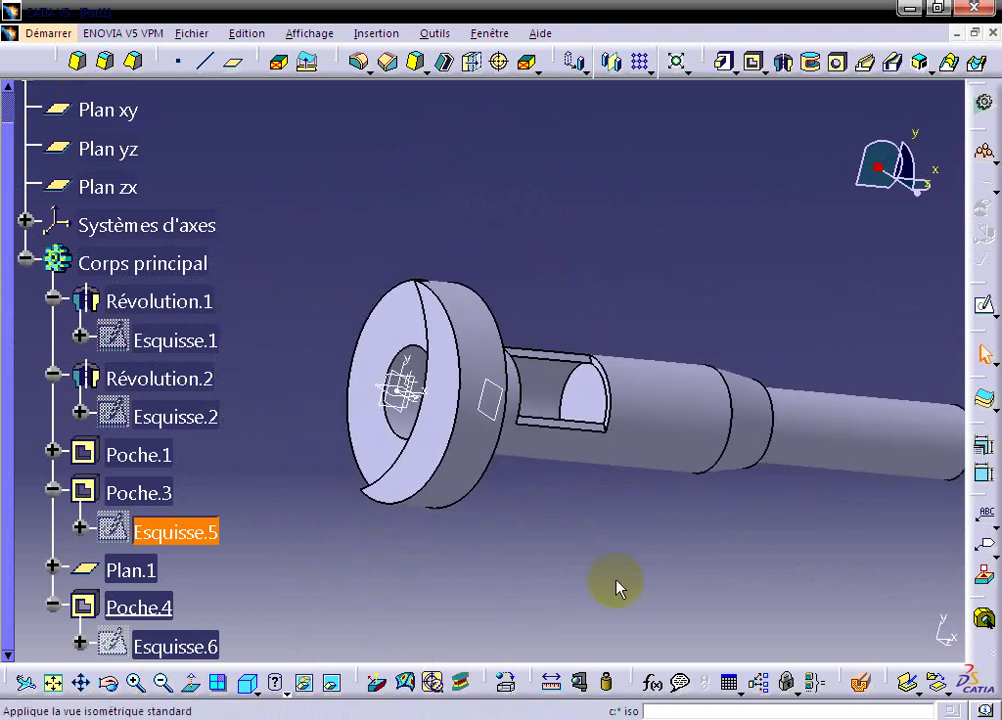
mouse_move(634, 518)
middle_mouse_down()
mouse_move(521, 445)
mouse_move(604, 510)
mouse_move(705, 481)
mouse_move(718, 365)
mouse_move(754, 376)
mouse_move(305, 416)
mouse_move(438, 380)
mouse_move(572, 313)
middle_mouse_up()
middle_click_drag(459, 318, 414, 369)
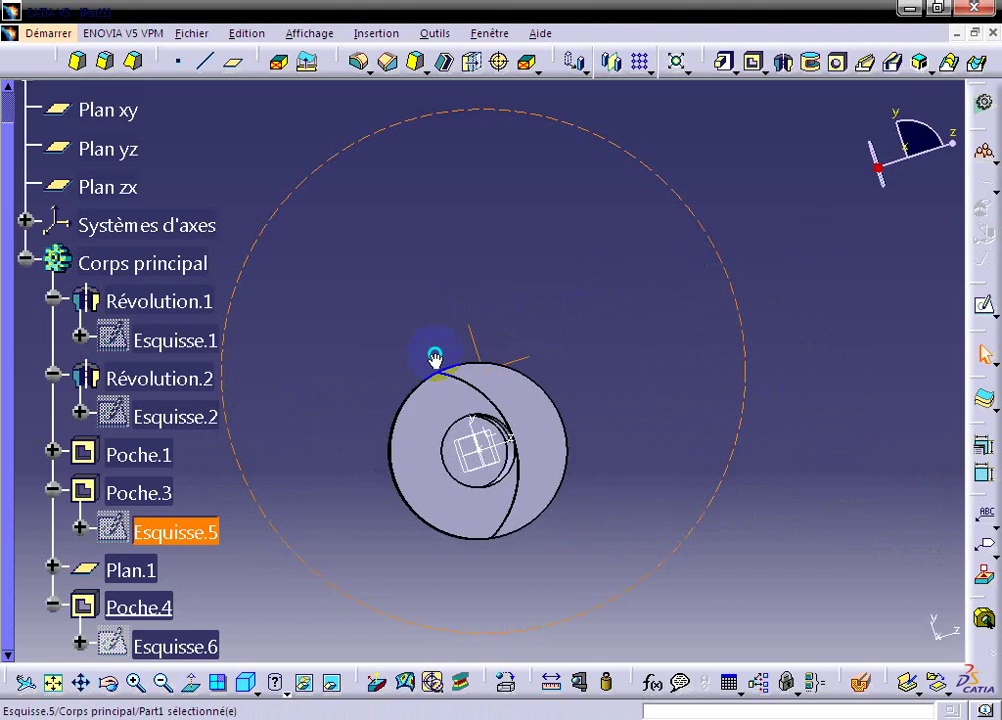
left_click(437, 433)
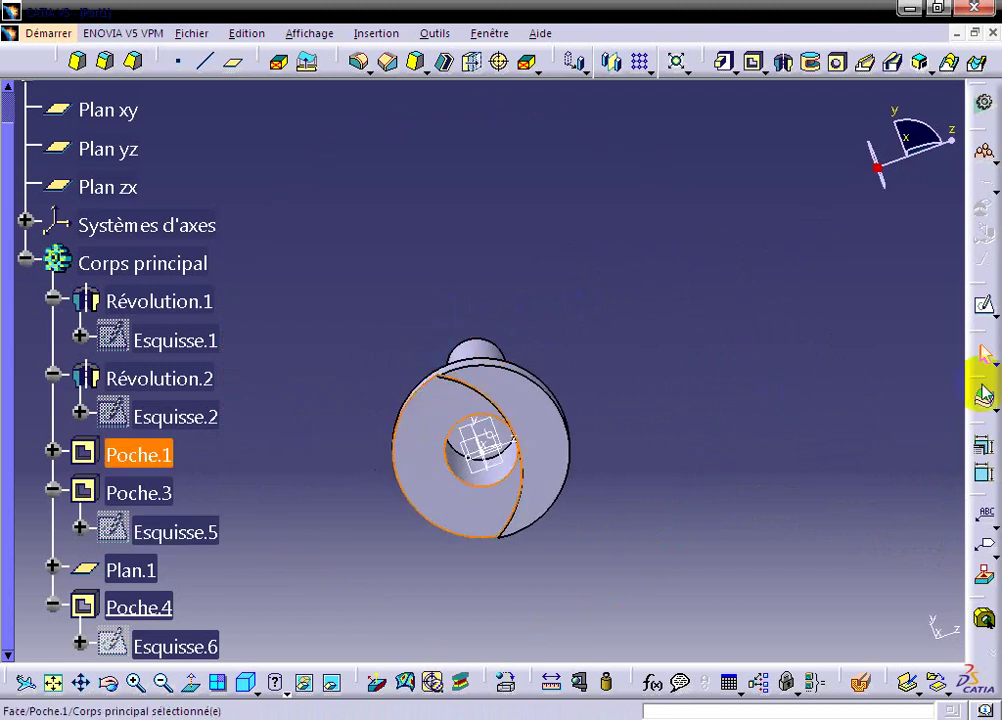
left_click(984, 304)
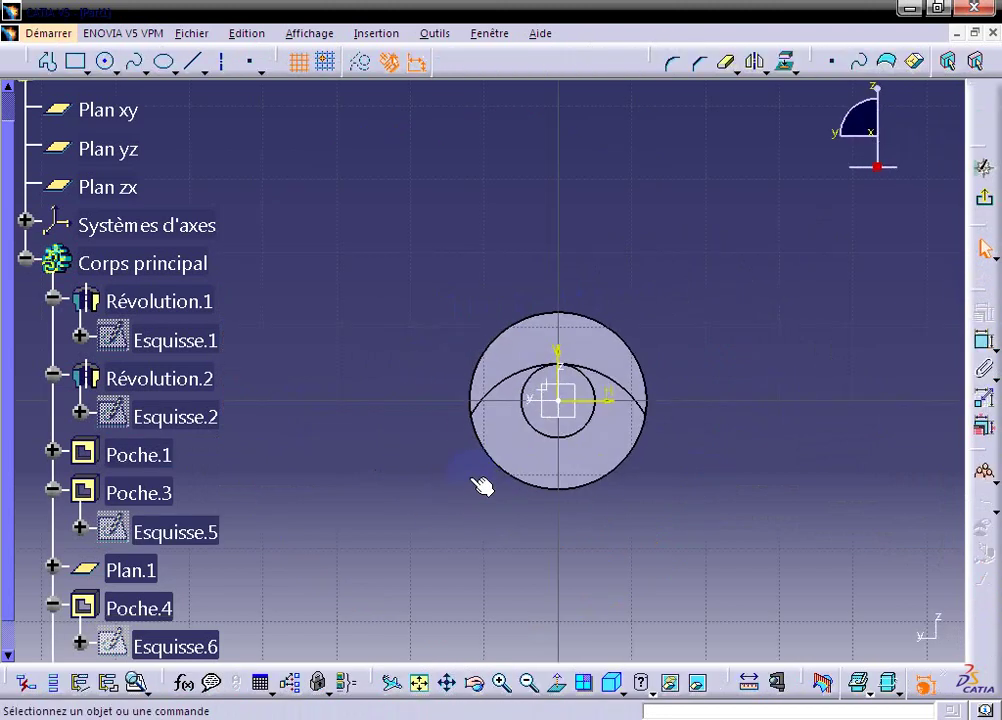
- Draw a small circle below the origin, its centre 8.5 from the horizontal axis
left_click(104, 62)
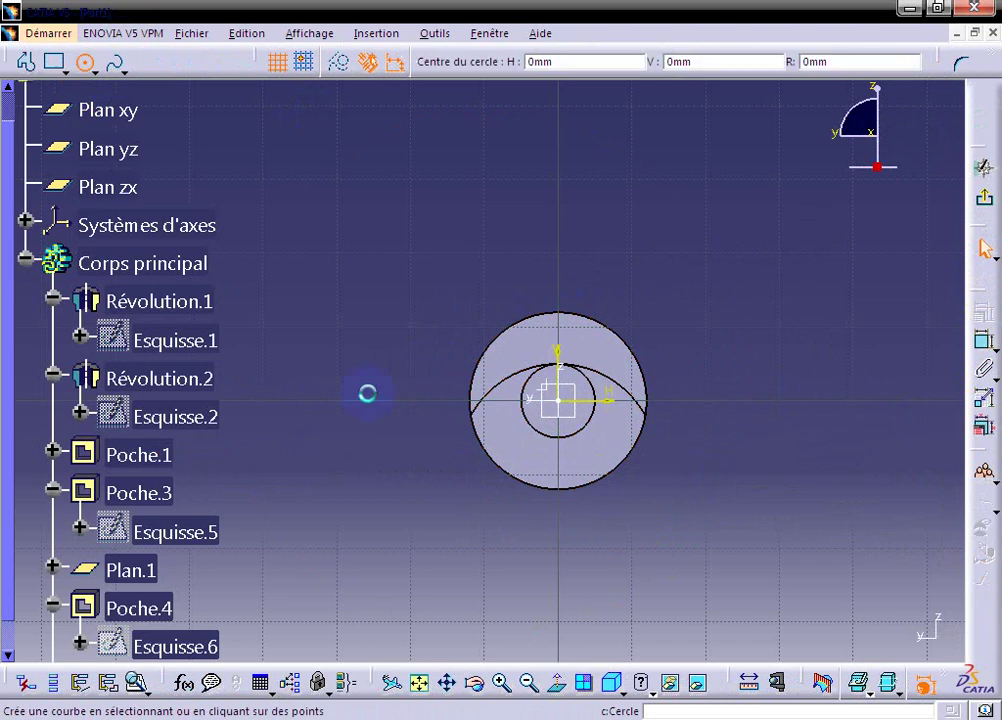
left_click(540, 450)
left_click(549, 452)
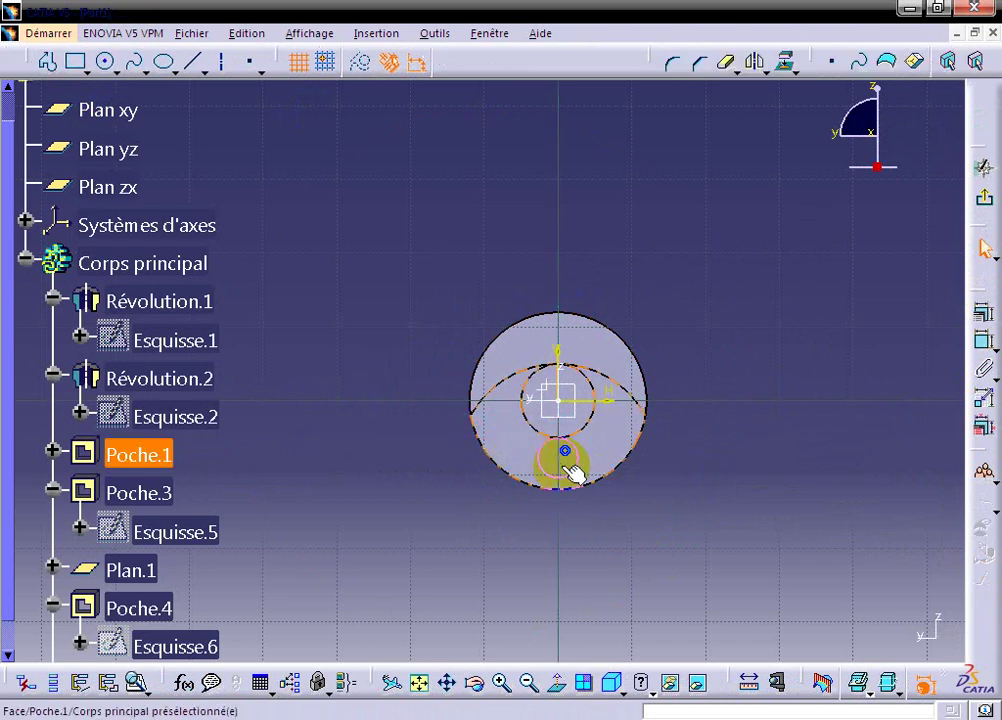
left_click(567, 453)
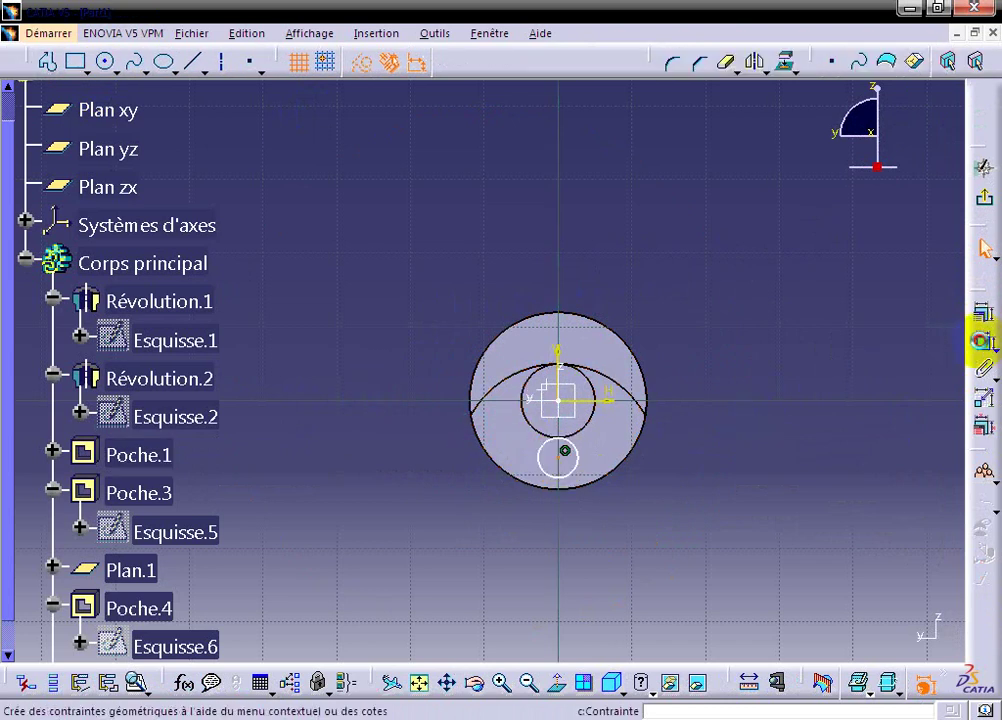
left_click(983, 340)
left_click(600, 401)
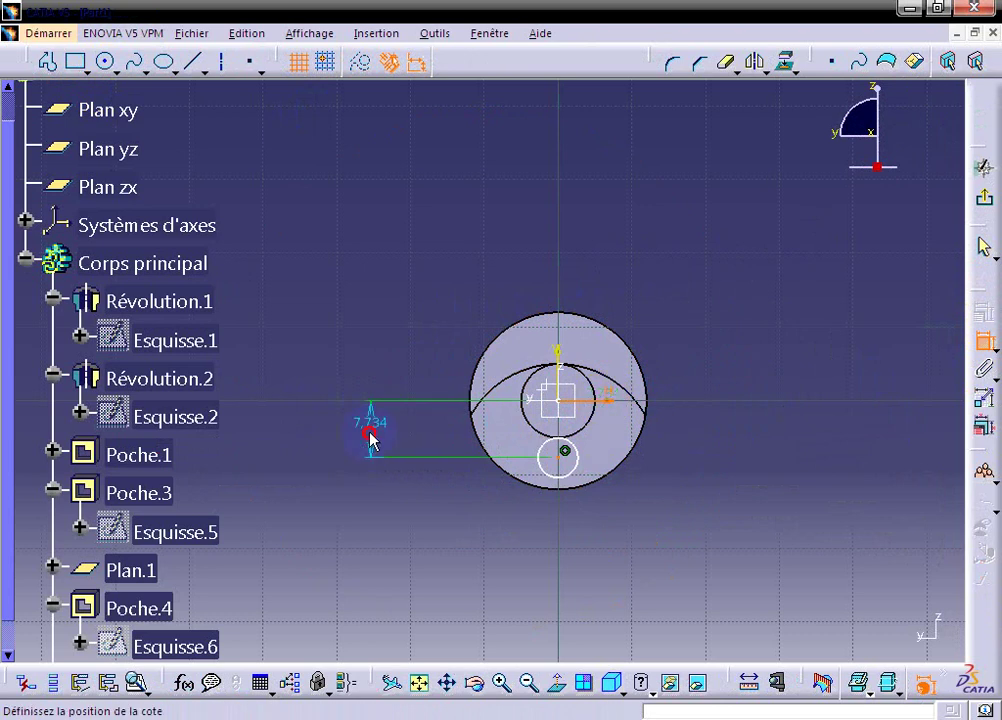
left_click(371, 436)
double_click(413, 428)
type("8")
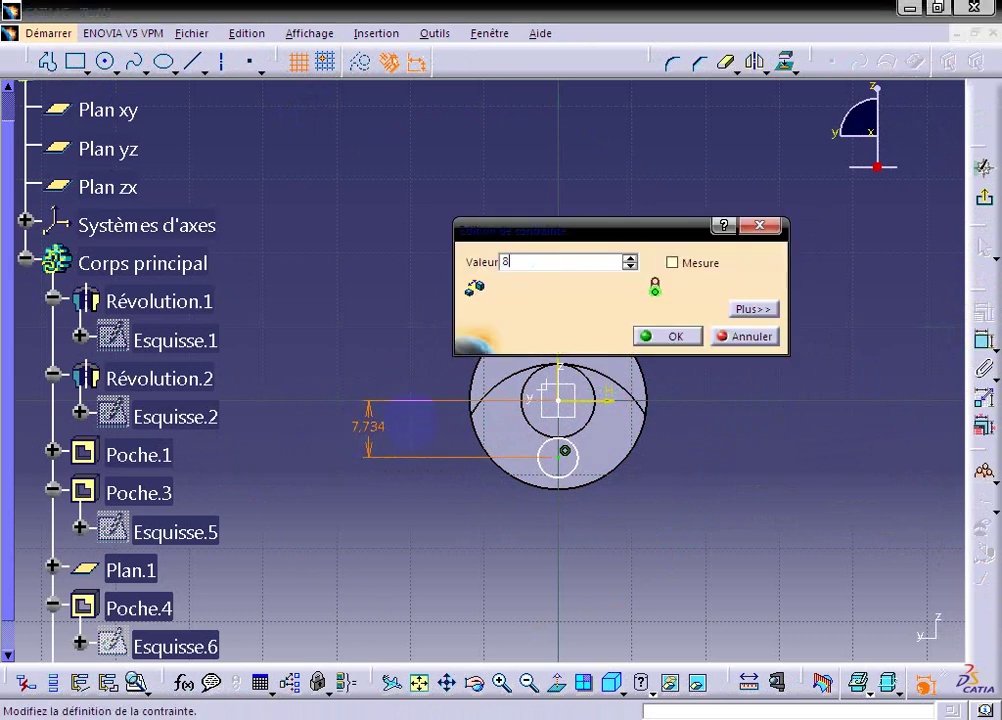
type(".5")
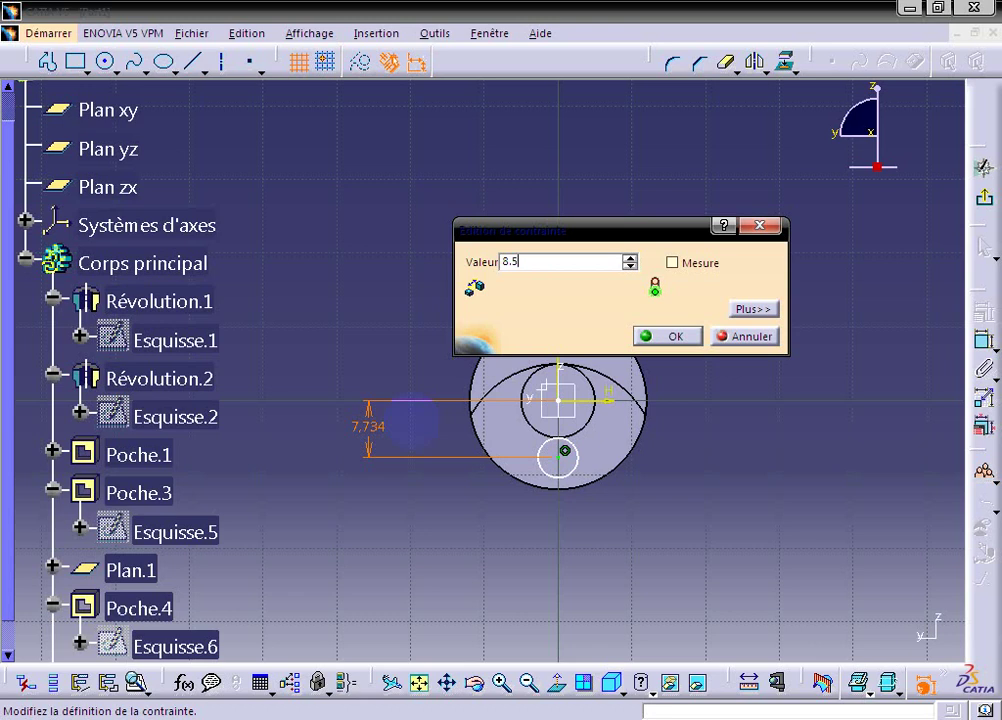
key("Return")
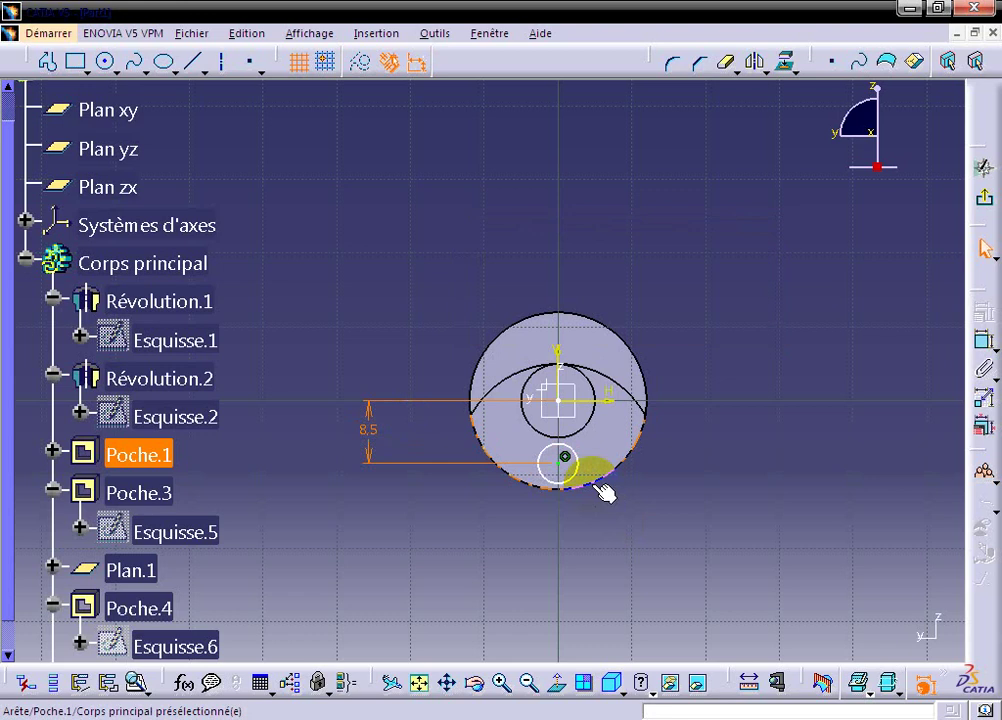
- Set the small circle's radius to 3.25 (6.5/2)
left_click(582, 471)
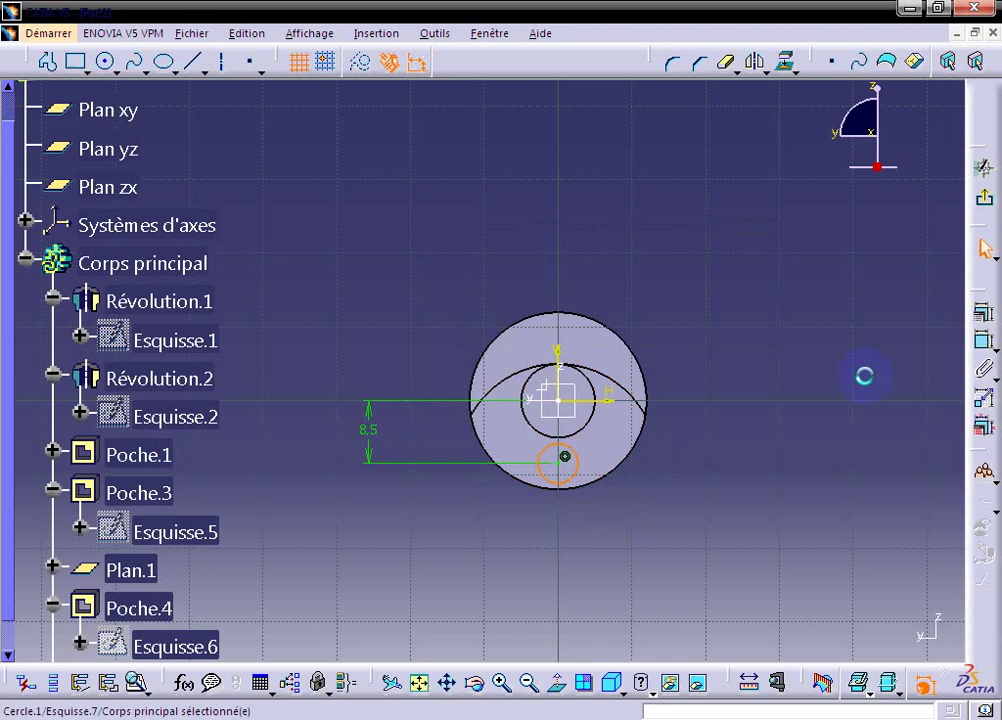
left_click(982, 338)
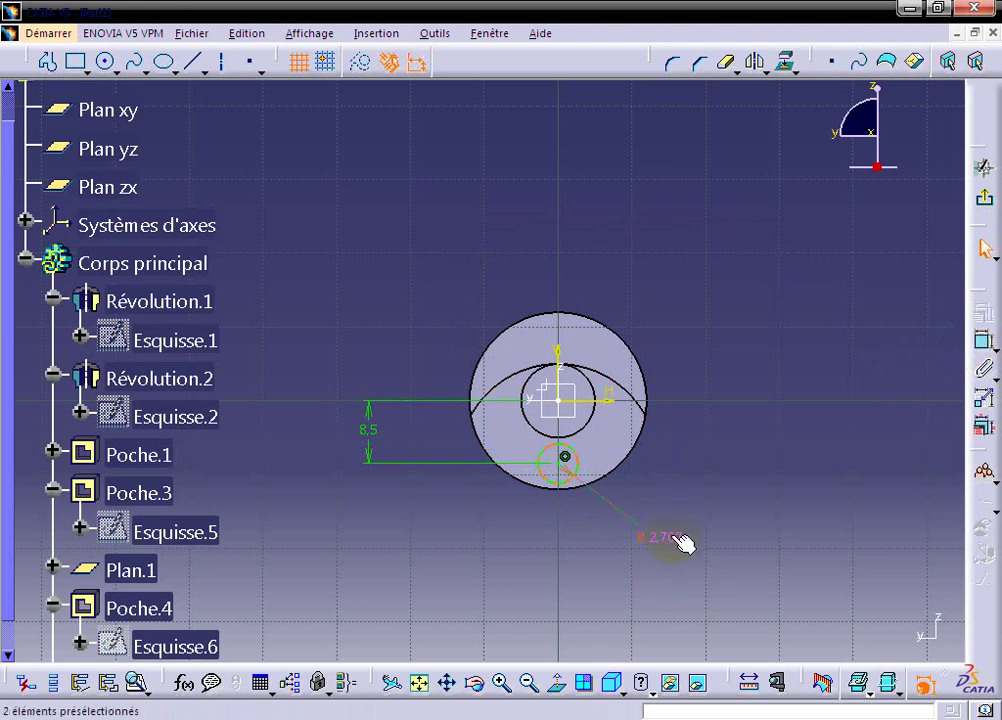
double_click(683, 542)
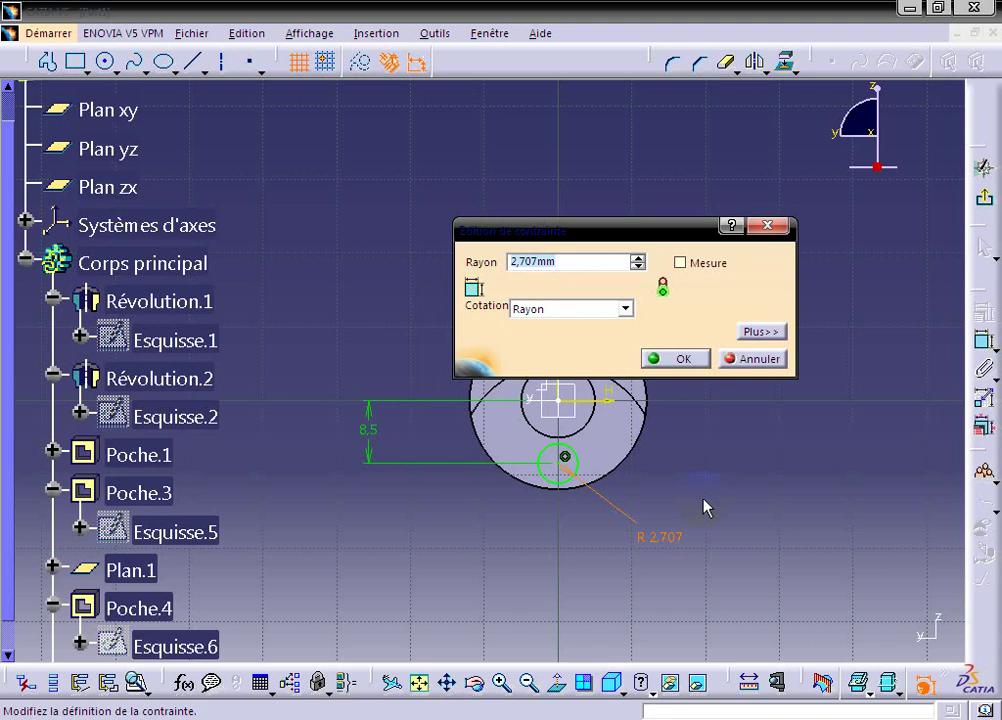
type("6.5/2")
key("Return")
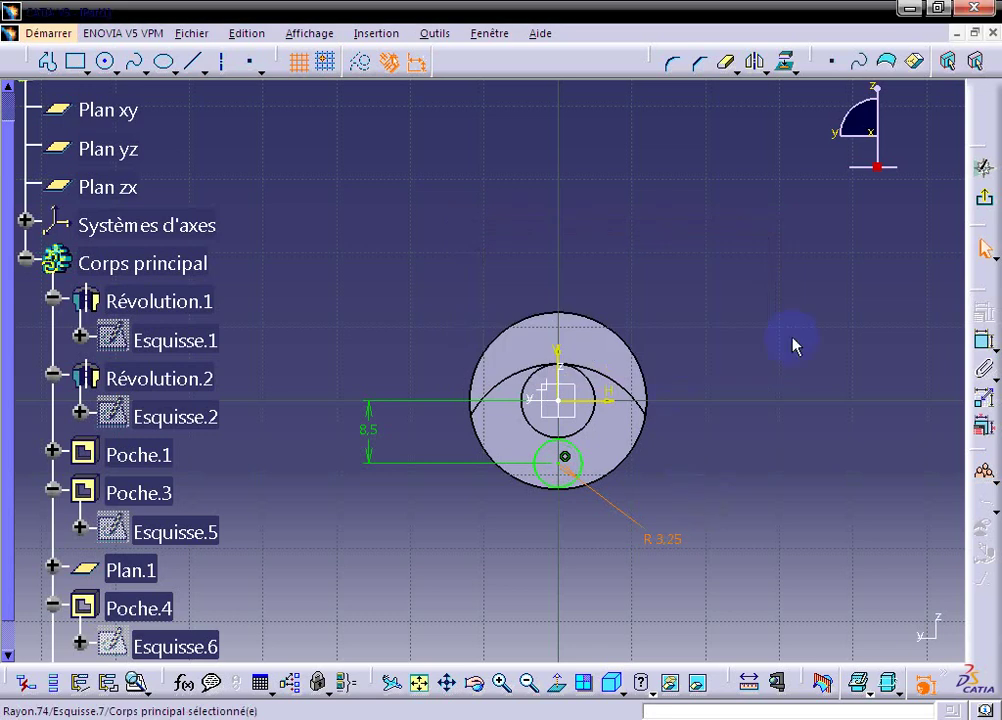
- Pad the small-circle sketch Esquisse.7 to a length of 2.5 mm
left_click(985, 201)
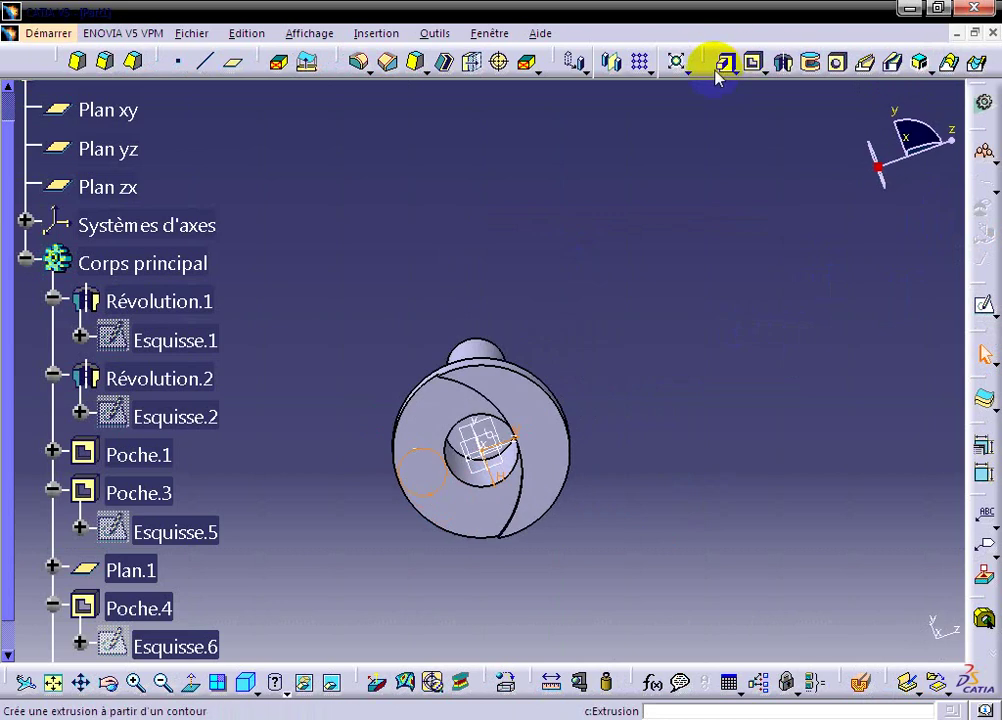
left_click(722, 62)
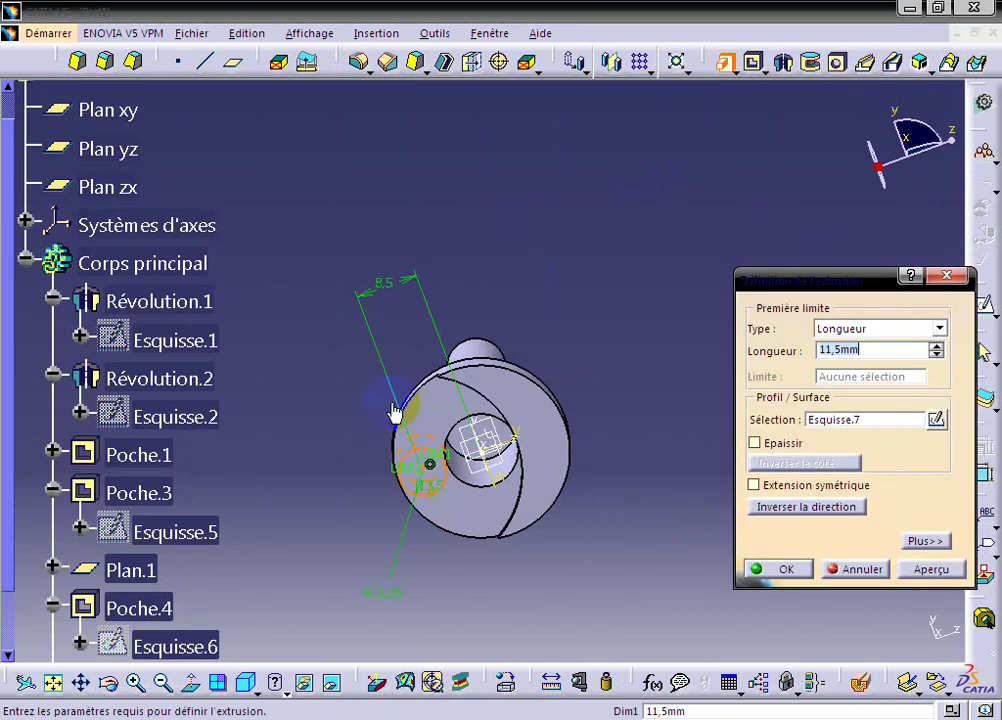
mouse_move(396, 409)
middle_mouse_down()
mouse_move(516, 460)
mouse_move(520, 450)
middle_mouse_up()
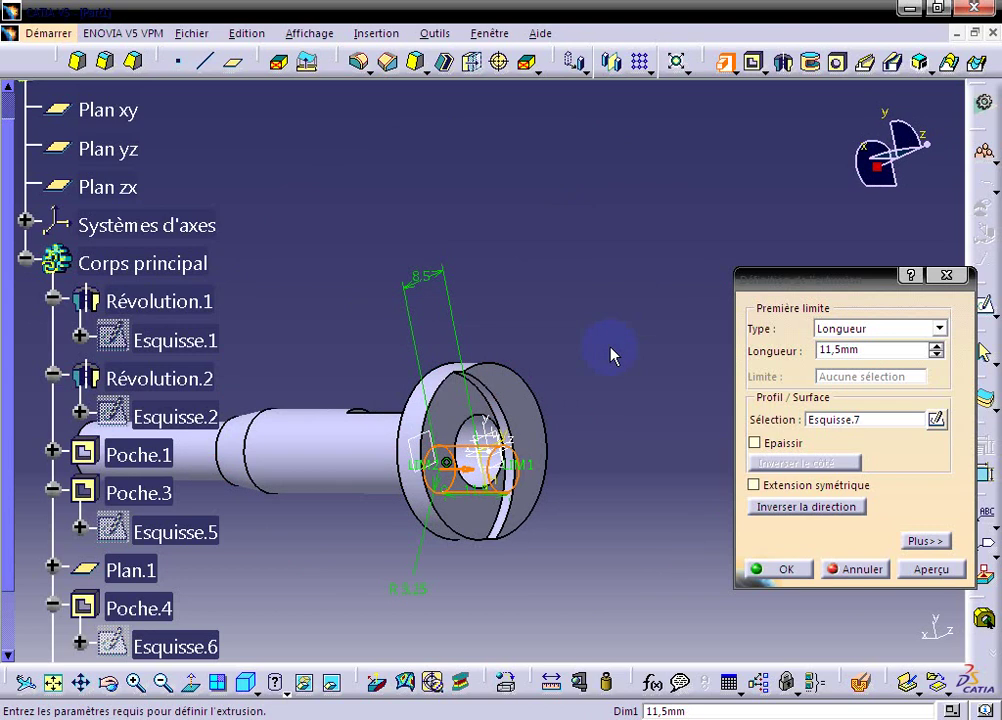
type("2")
left_click(780, 570)
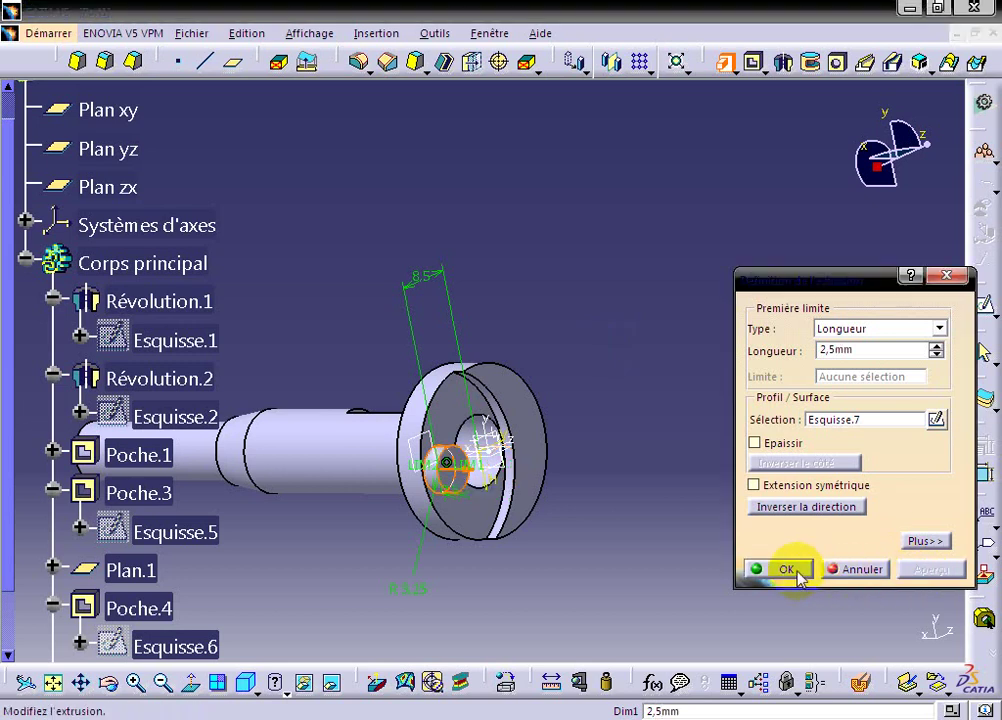
- Open a sketch on the pad's circular face and draw a circle on the small lower circle
left_click(458, 470)
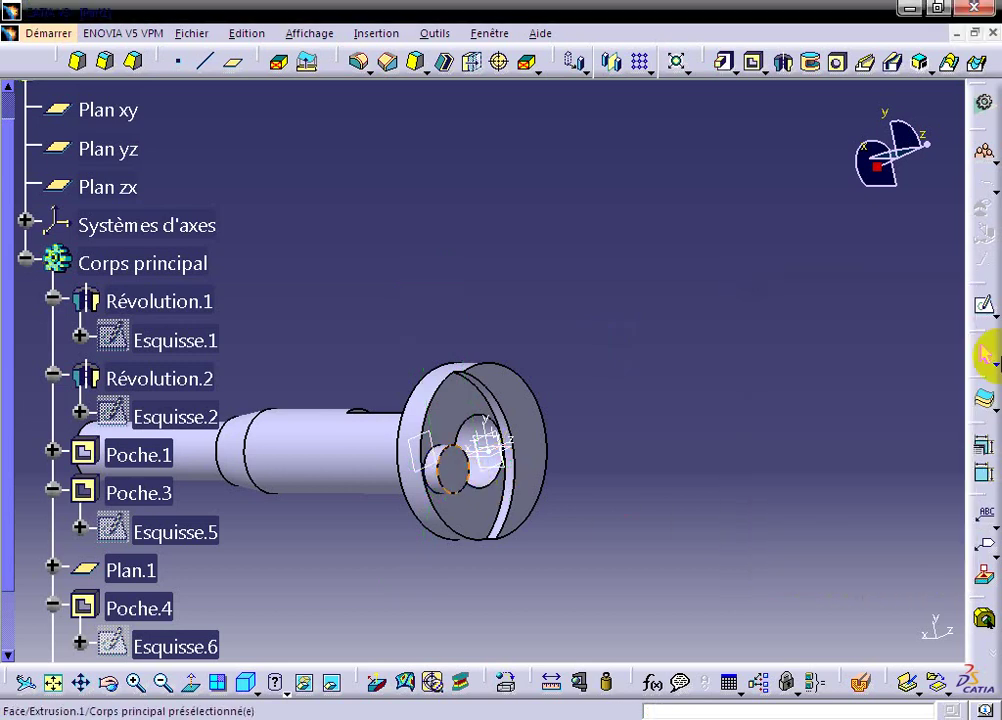
left_click(985, 306)
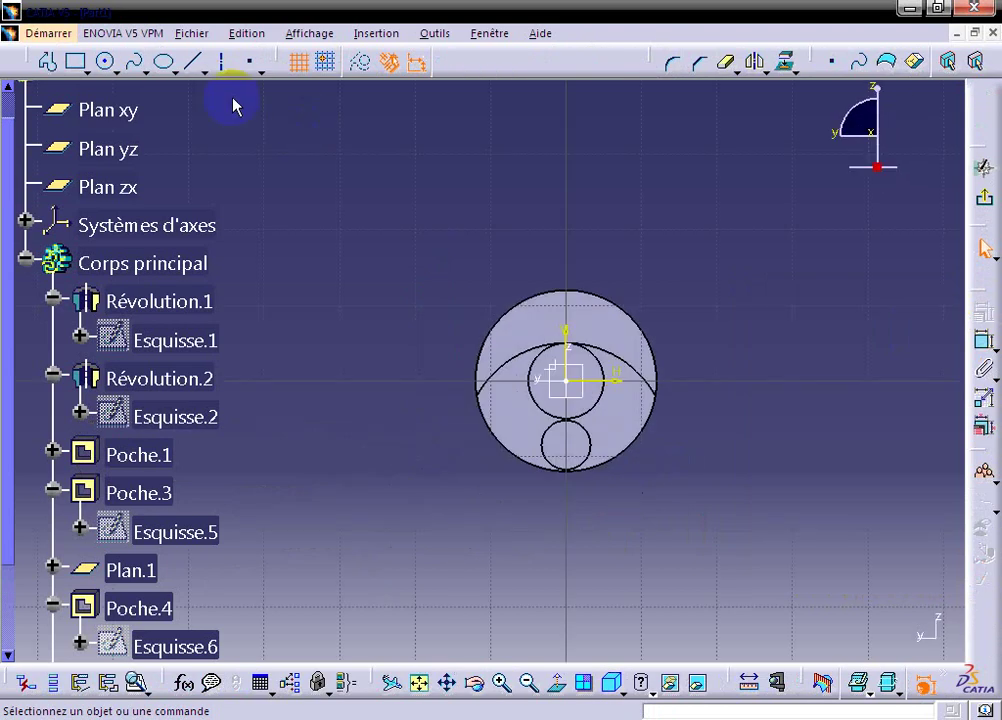
left_click(108, 63)
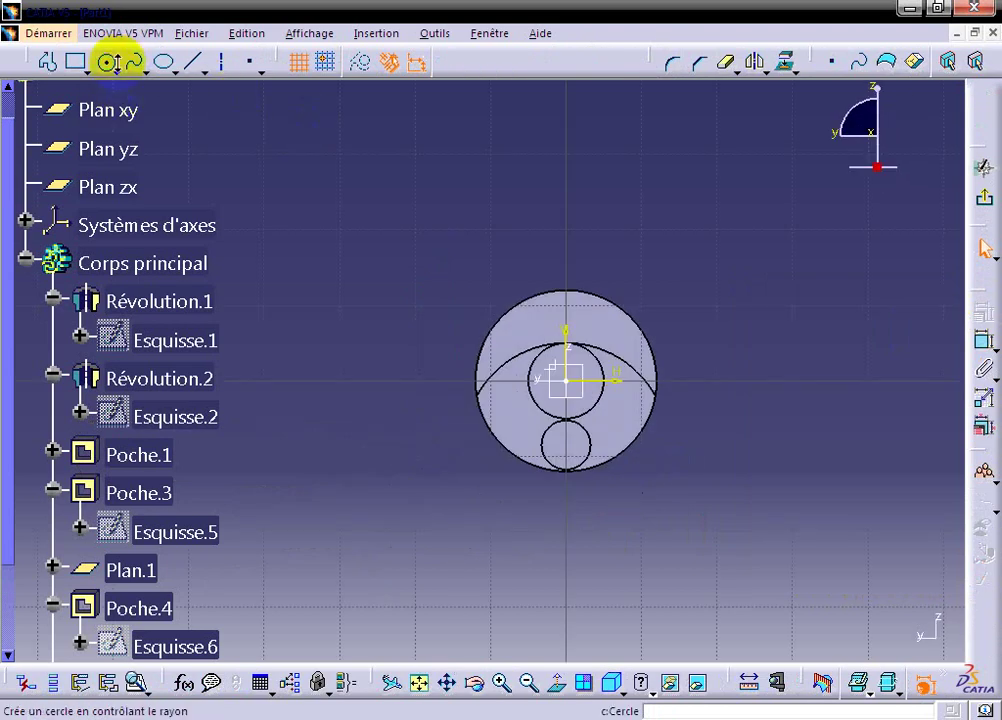
left_click(572, 445)
left_click(575, 442)
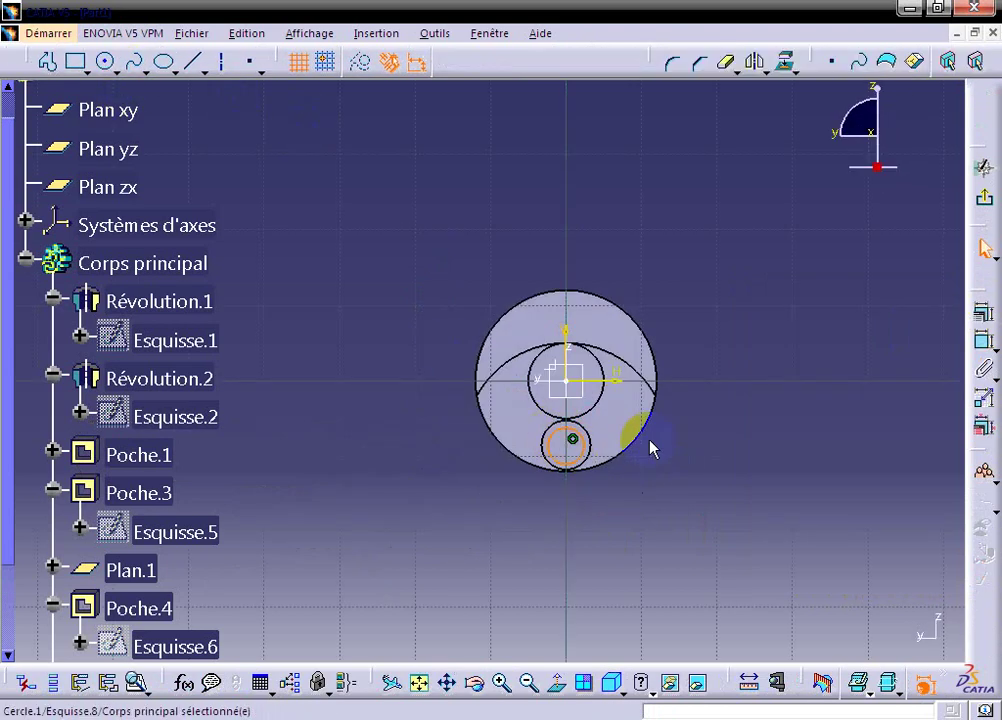
- Make the new circle concentric with the small circle and set its radius to 2.25 (4.5/2)
left_click(985, 348)
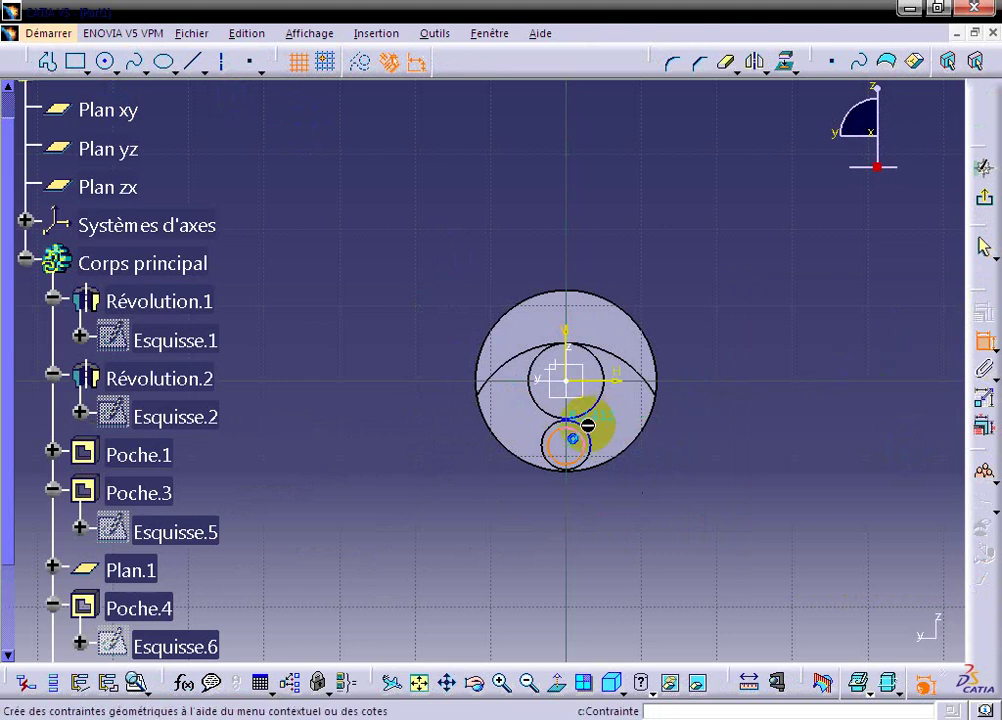
left_click(590, 437)
right_click(669, 440)
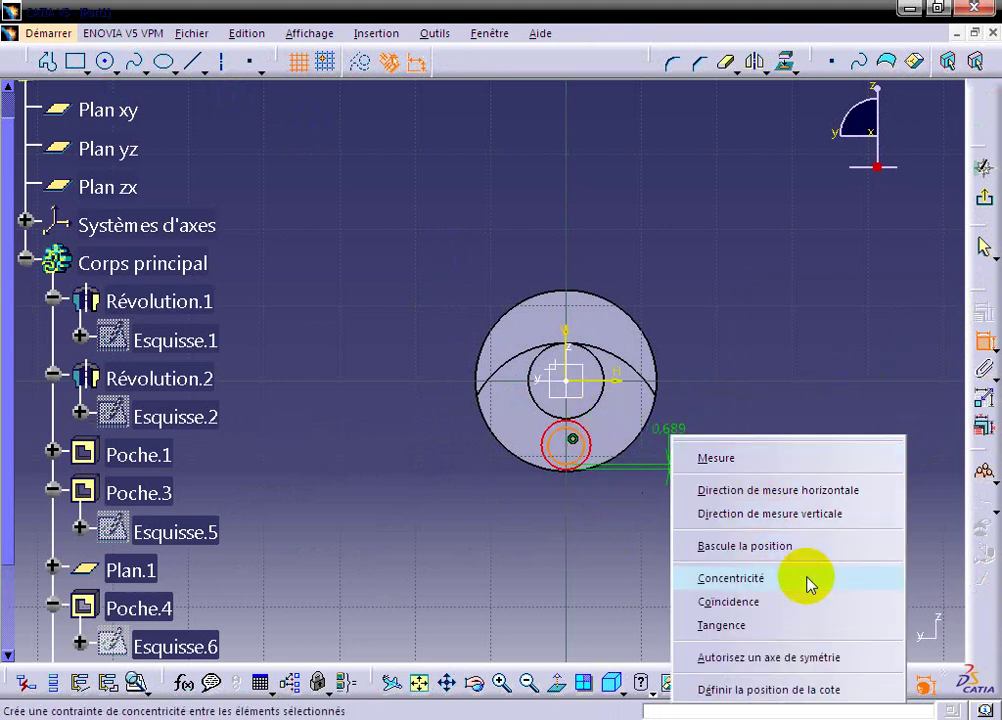
left_click(794, 579)
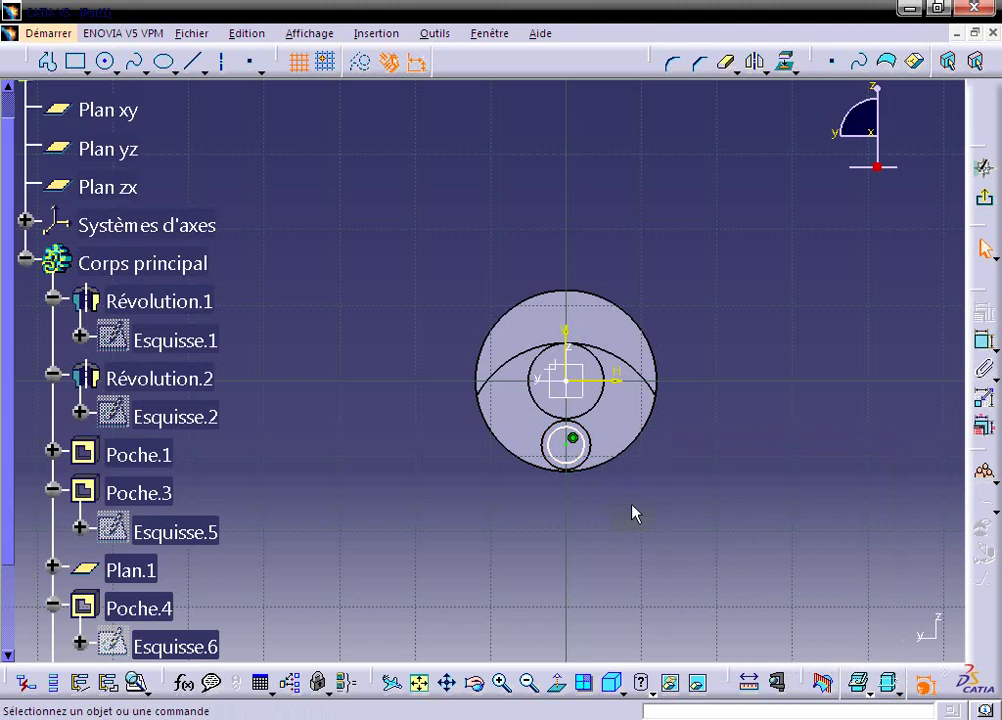
left_click(985, 340)
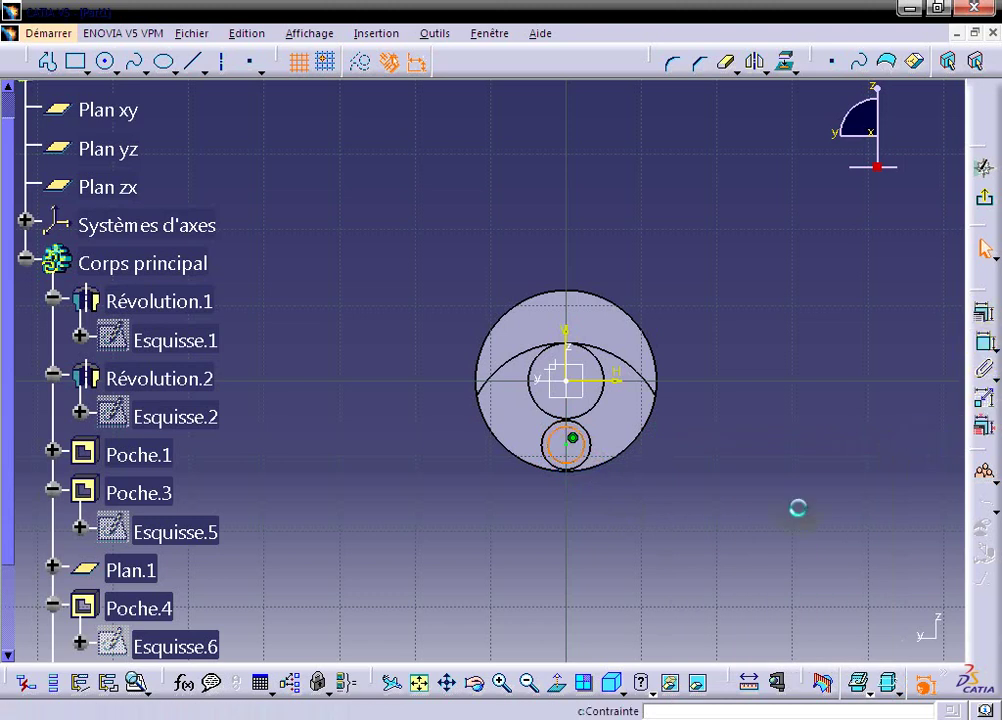
double_click(682, 514)
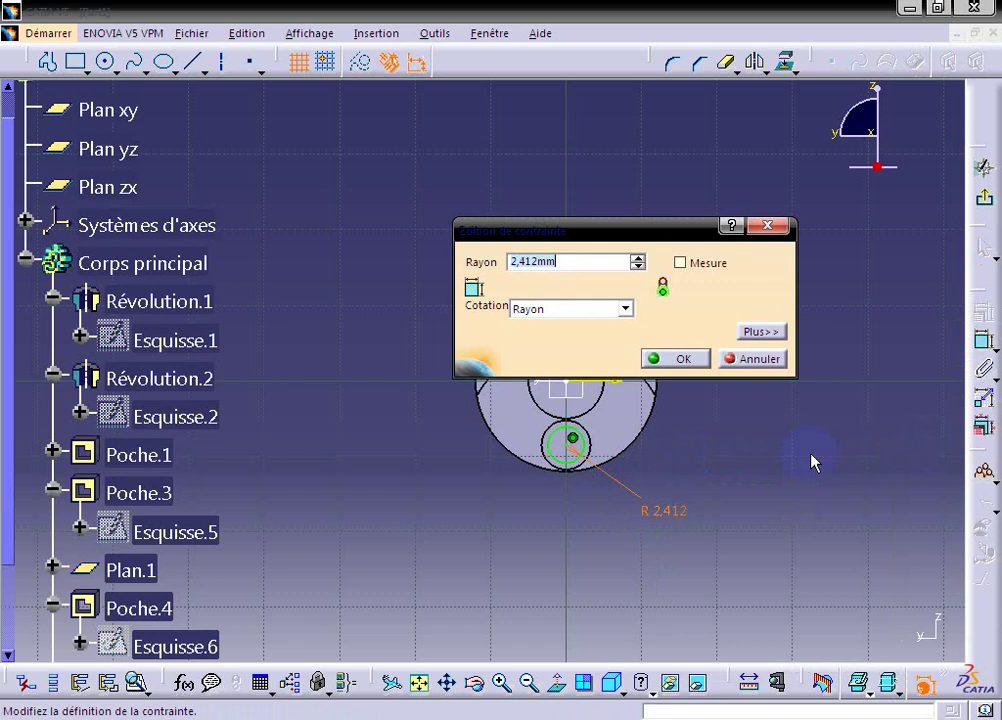
type("4.5/2")
key("Return")
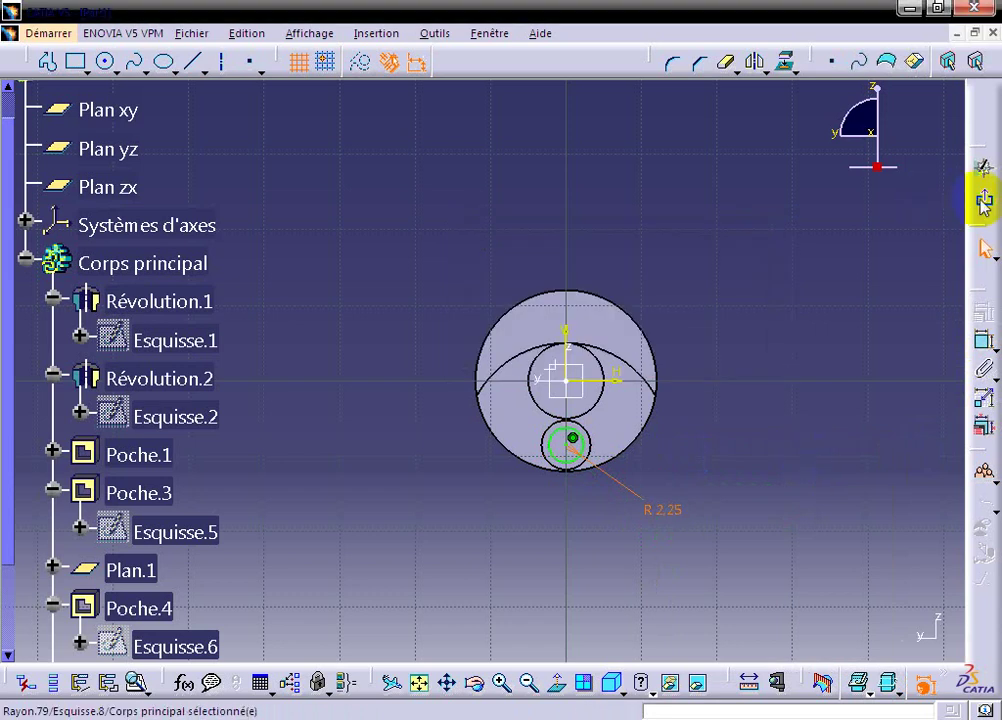
- Pad Esquisse.8 out from the shaft's end face with a length of 6.2 mm
left_click(724, 61)
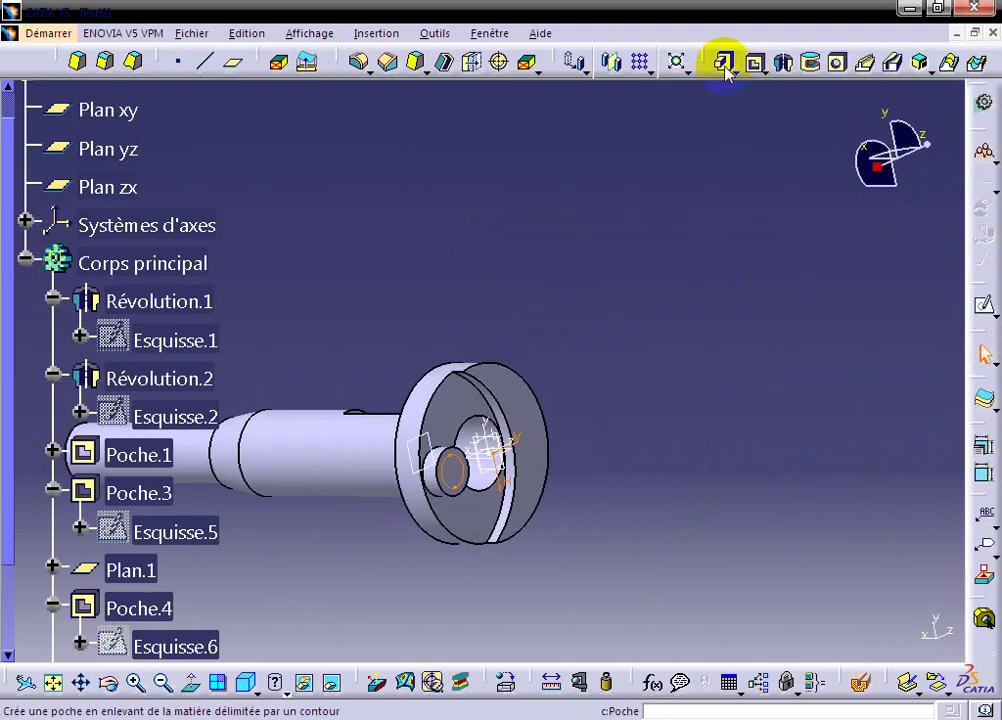
left_click(697, 572)
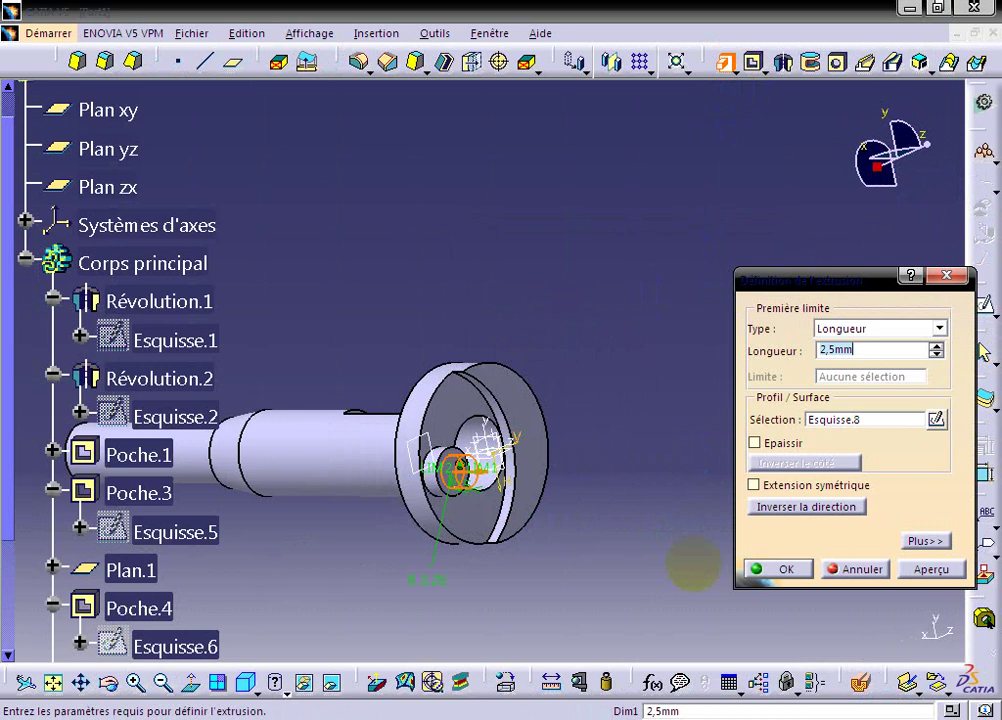
type("6.")
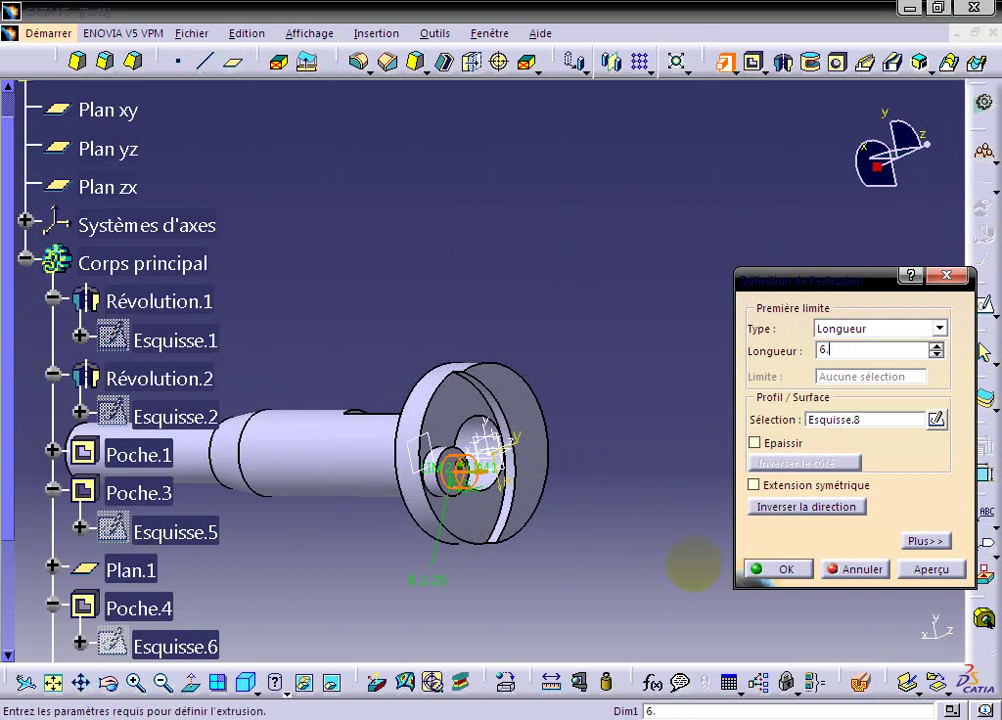
type("25")
key("Return")
- Start a sketch on the new pad's end face and draw a small circle at its centre
left_click(500, 471)
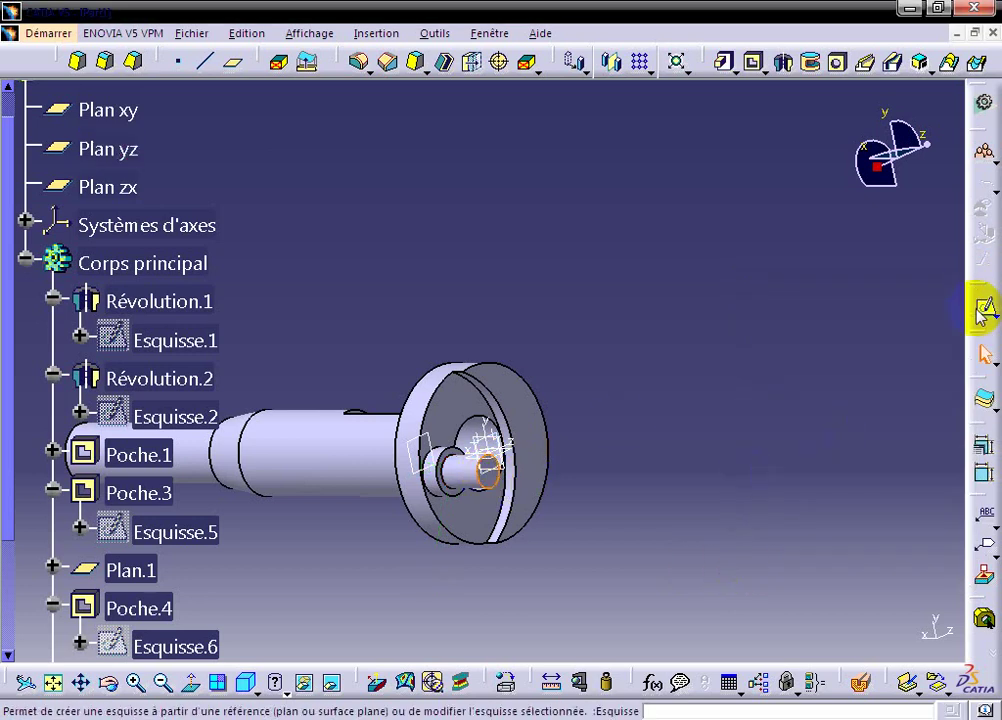
left_click(984, 304)
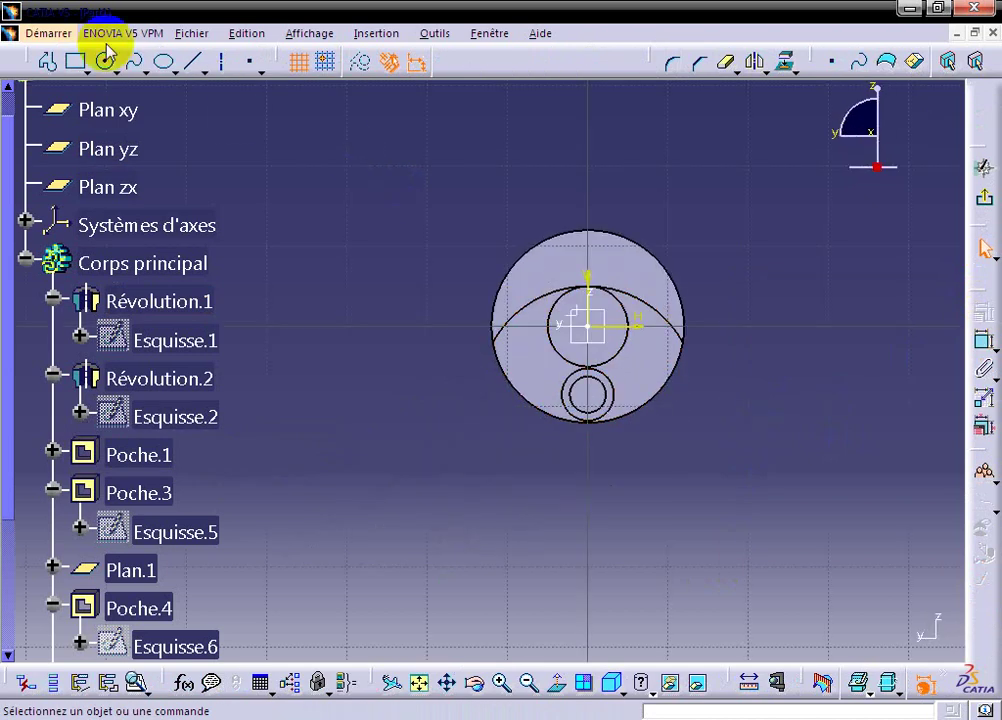
left_click(105, 62)
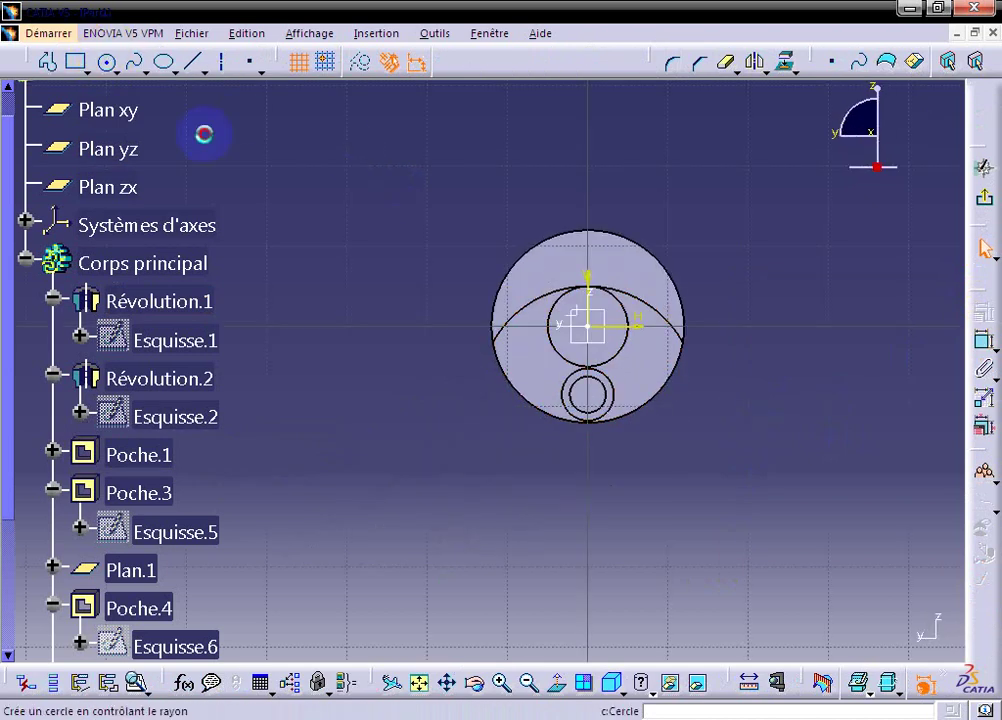
left_click(588, 394)
left_click(594, 394)
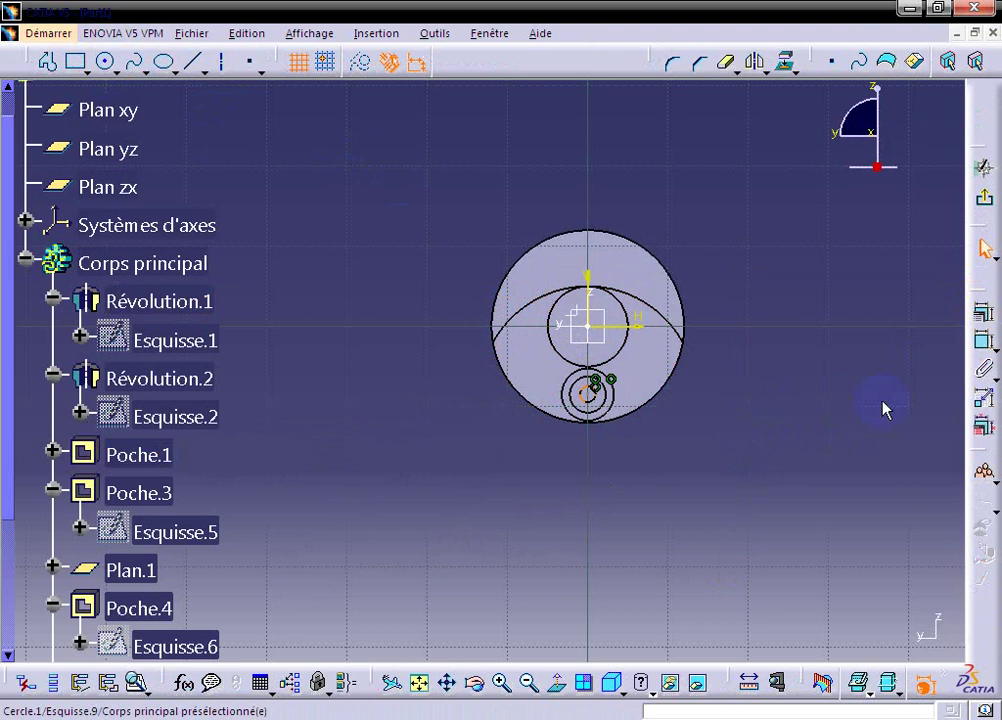
- Make the new circle concentric with the pad's outer circle
left_click(984, 341)
left_click(500, 338)
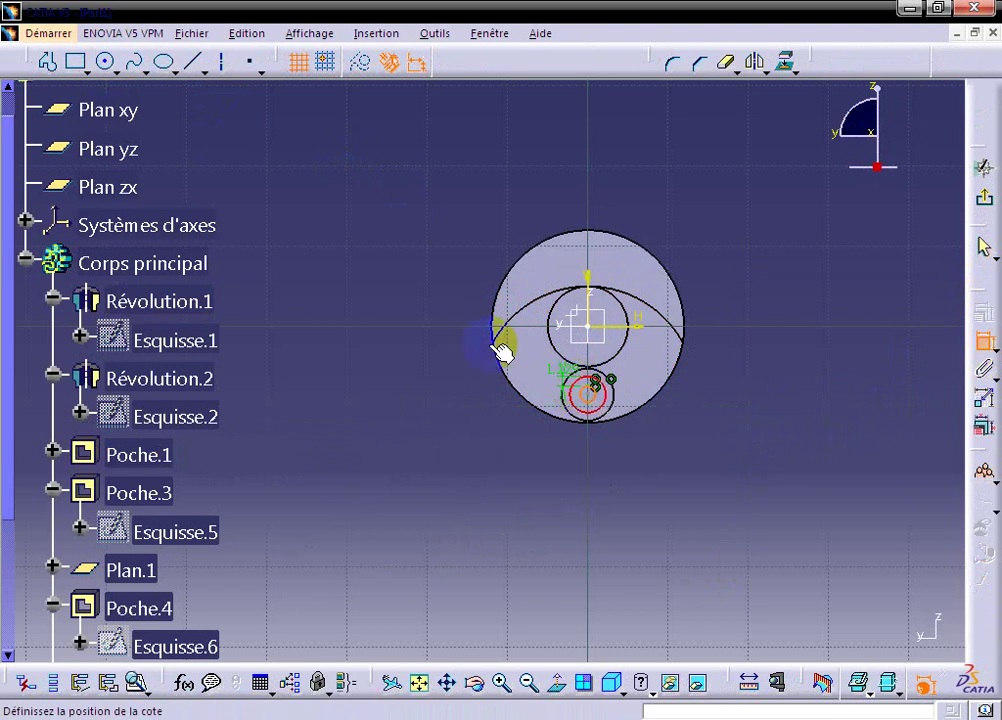
right_click(487, 343)
left_click(545, 485)
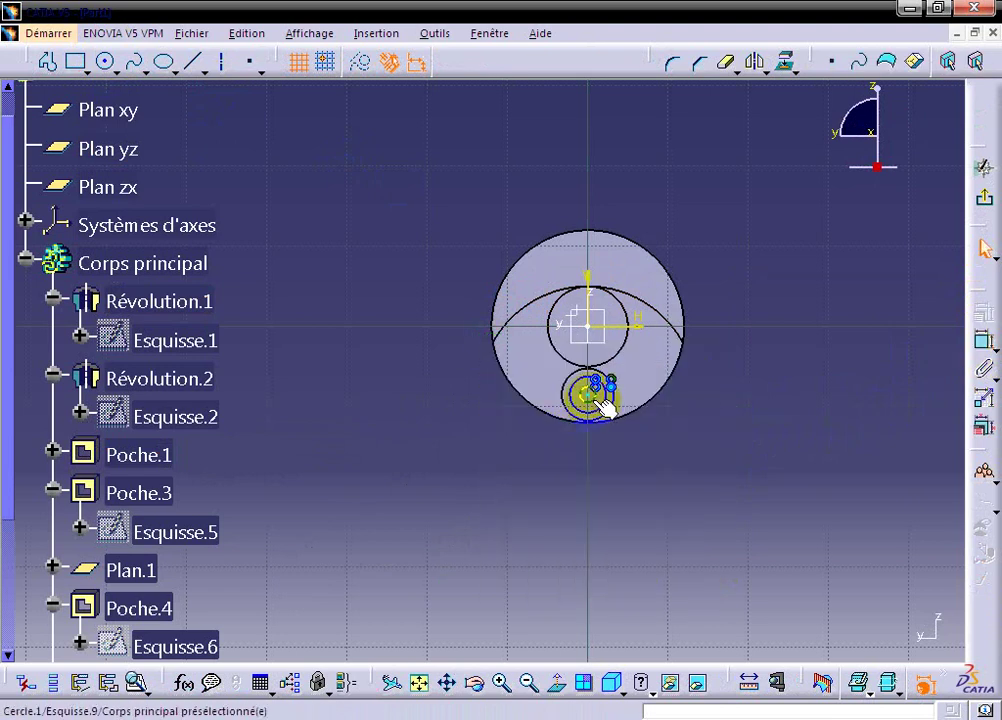
- Dimension the new circle to radius 1.5 mm and exit the sketch
left_click(984, 343)
left_click(570, 400)
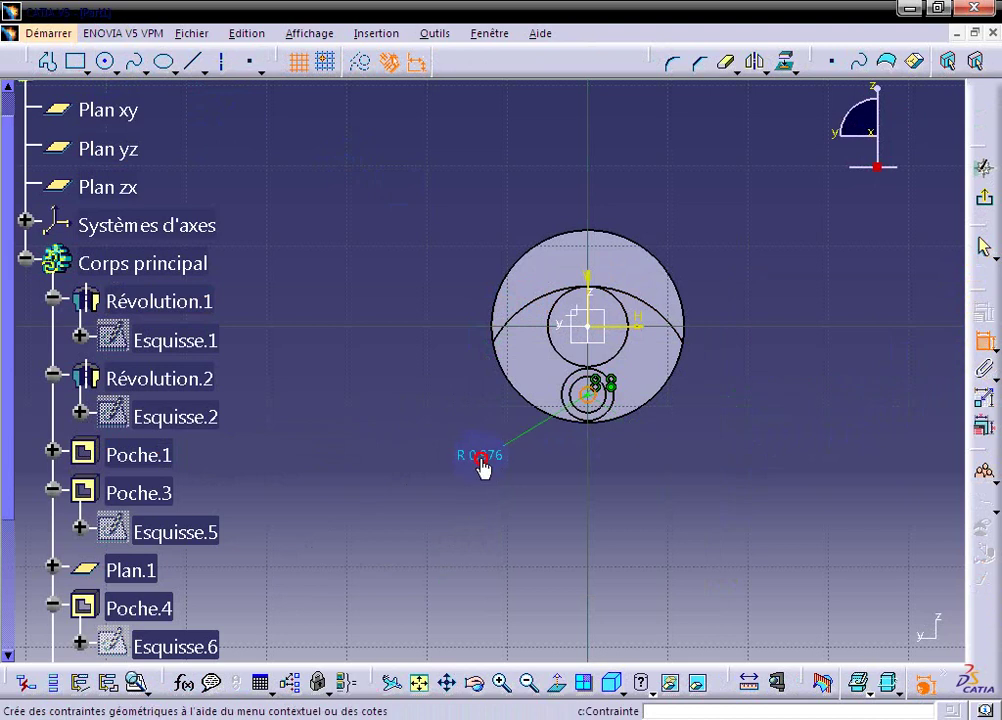
double_click(470, 455)
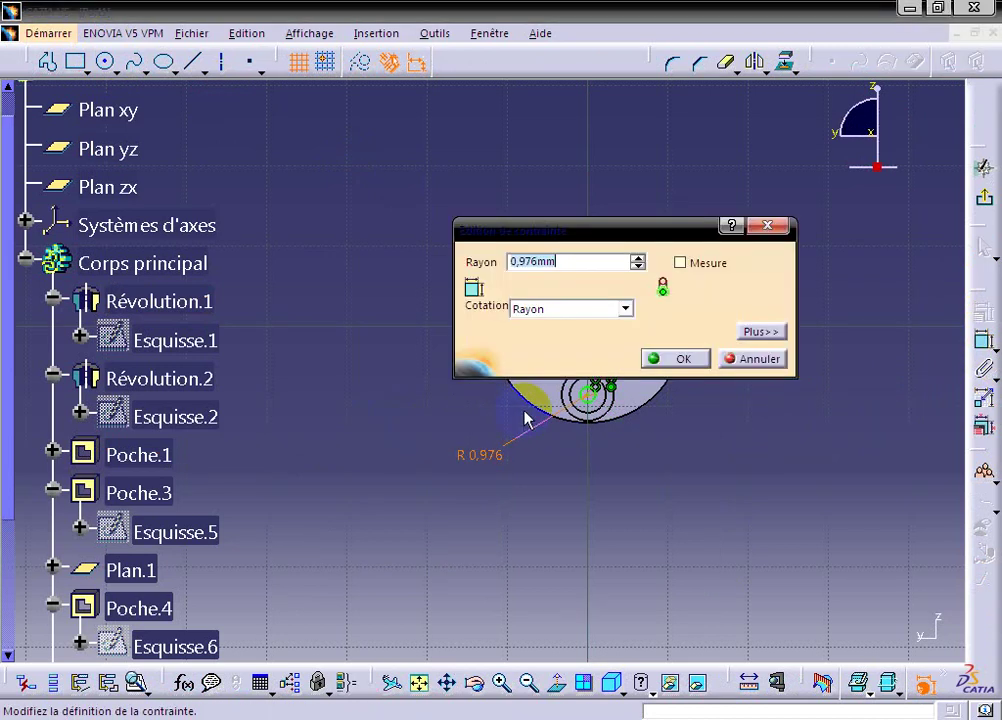
type("1.5")
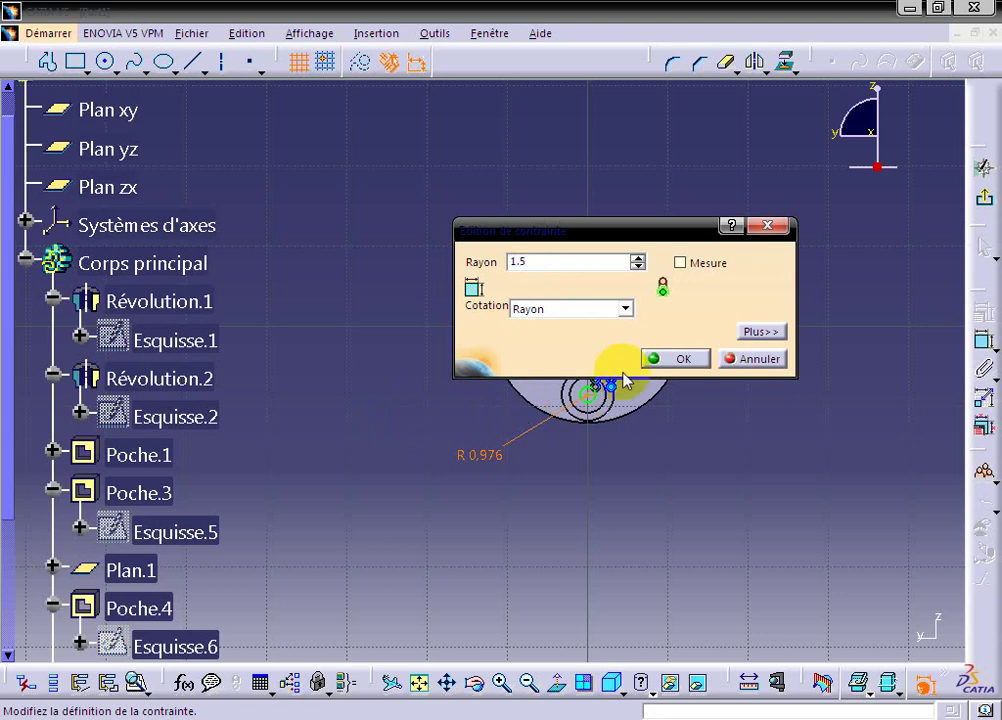
left_click(668, 357)
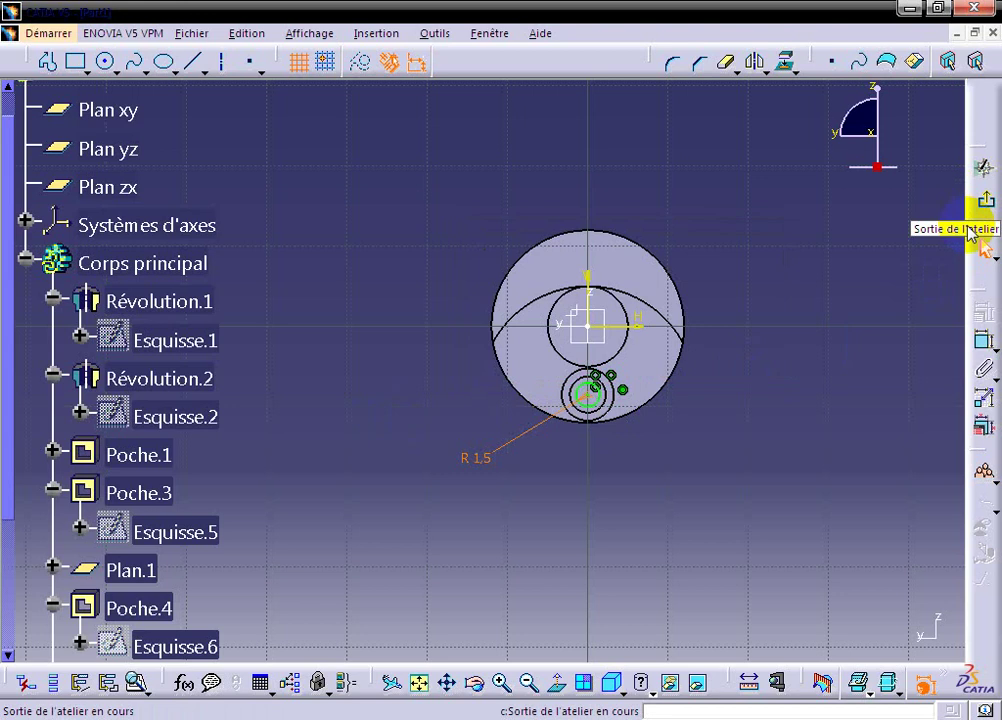
left_click(988, 203)
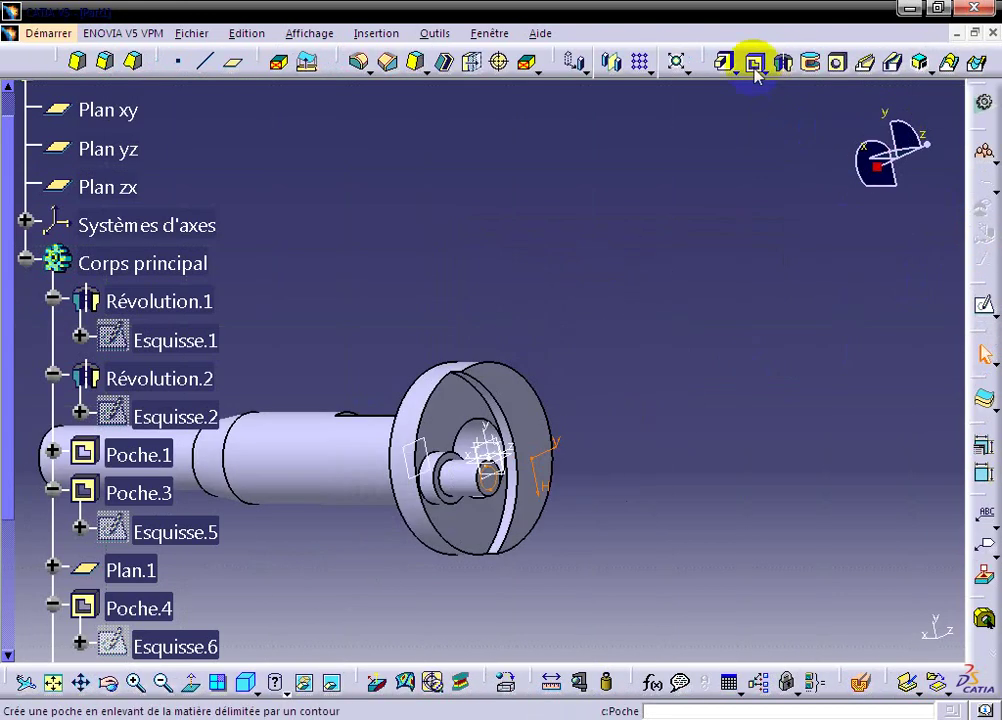
- Cut a 6.25 mm deep pocket from Esquisse.9, previewing it first, then view the whole shaft
left_click(754, 64)
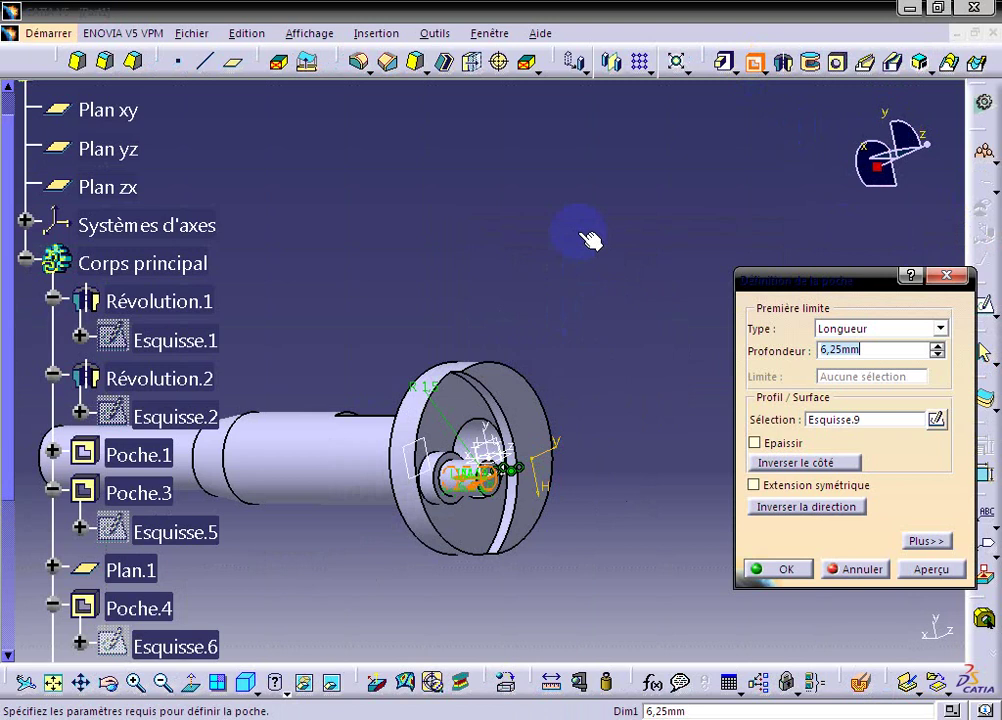
left_click(925, 568)
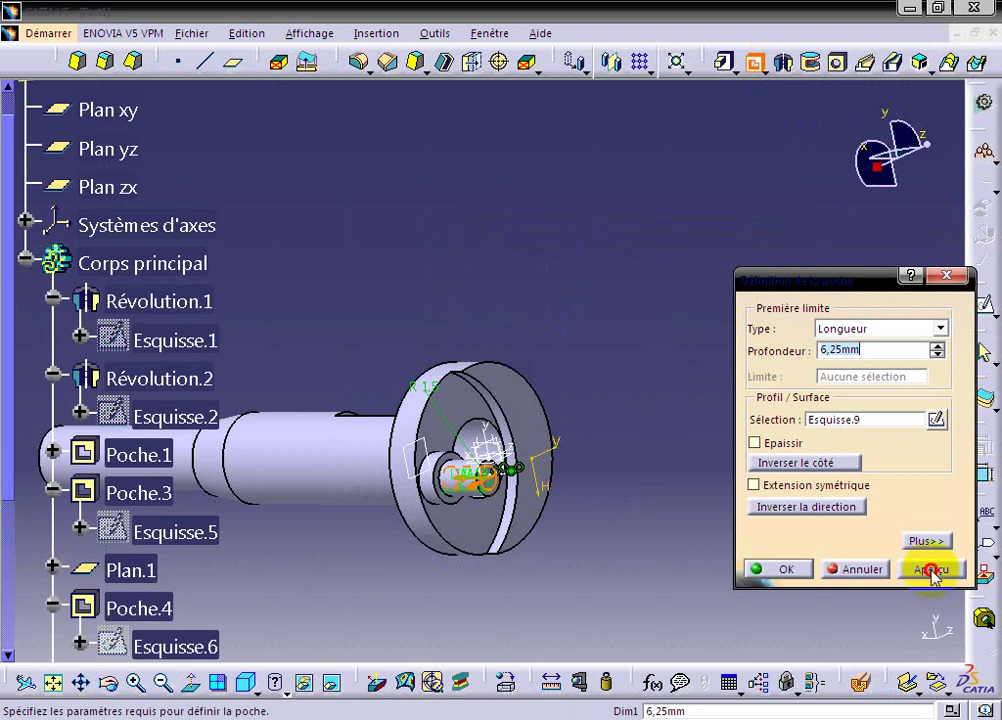
left_click(788, 570)
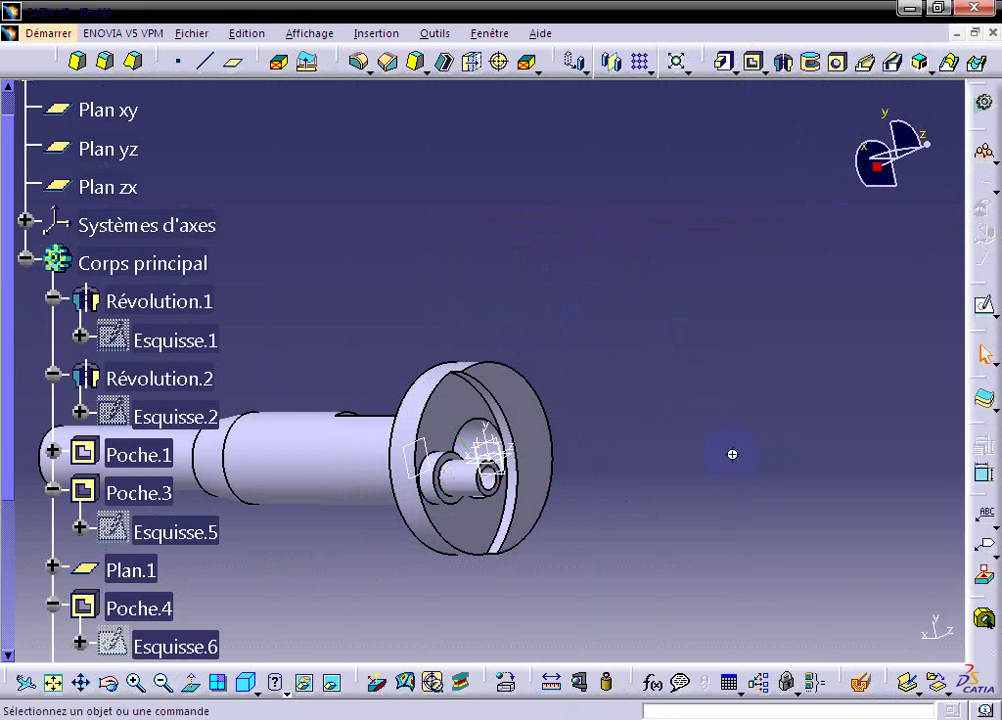
mouse_move(732, 454)
middle_mouse_down()
mouse_move(461, 531)
mouse_move(631, 534)
mouse_move(582, 510)
mouse_move(398, 512)
mouse_move(443, 525)
mouse_move(653, 519)
middle_mouse_up()
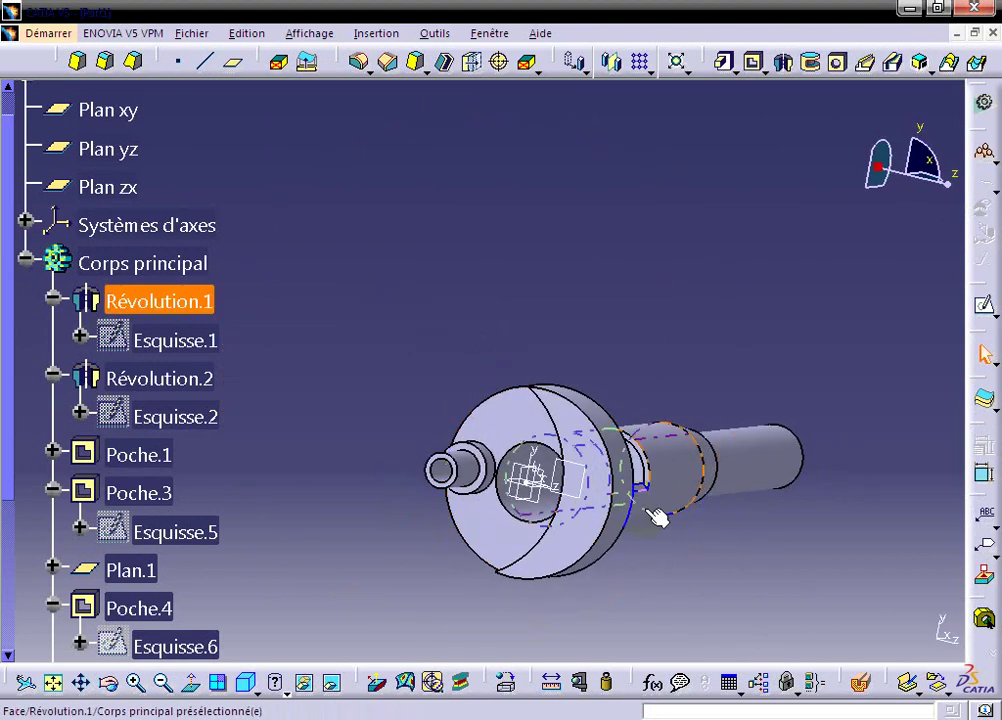